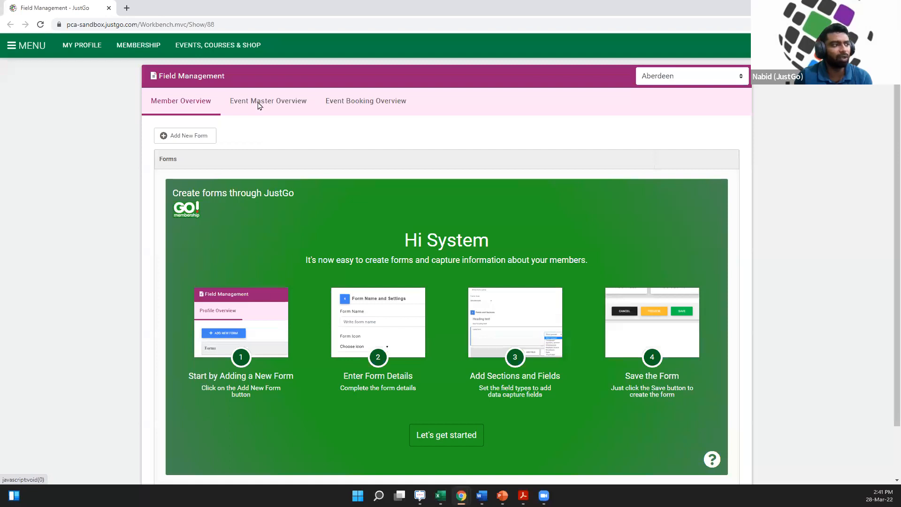
# Step: Add a new form under Member Overview and name it "Additional Information"
pyautogui.click(363, 103)
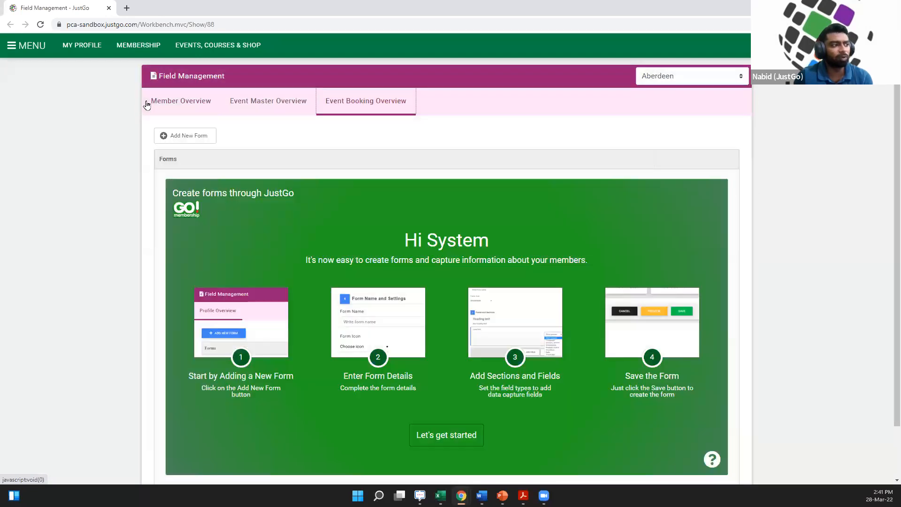
pyautogui.click(177, 100)
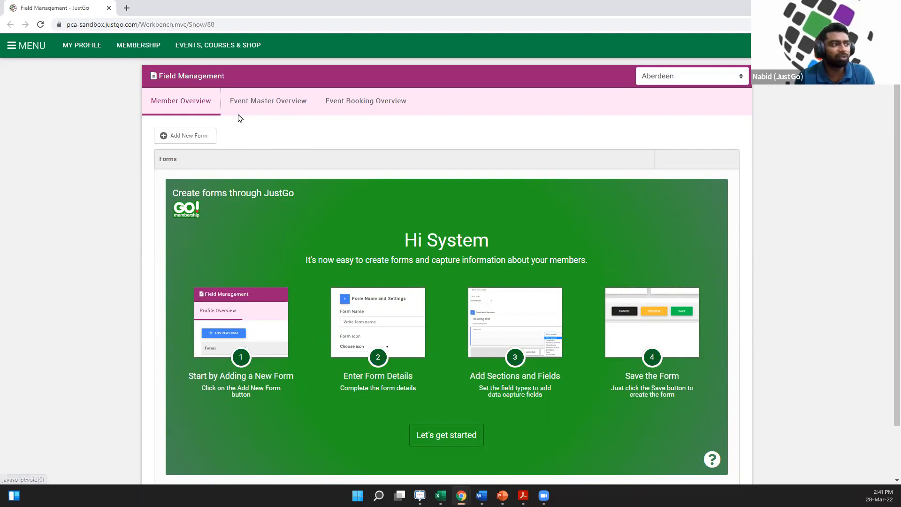
pyautogui.click(193, 140)
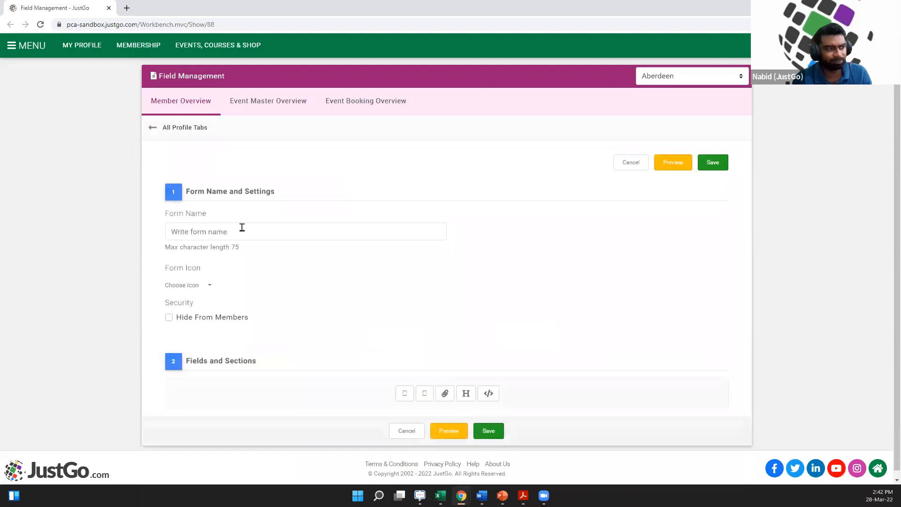
pyautogui.click(205, 234)
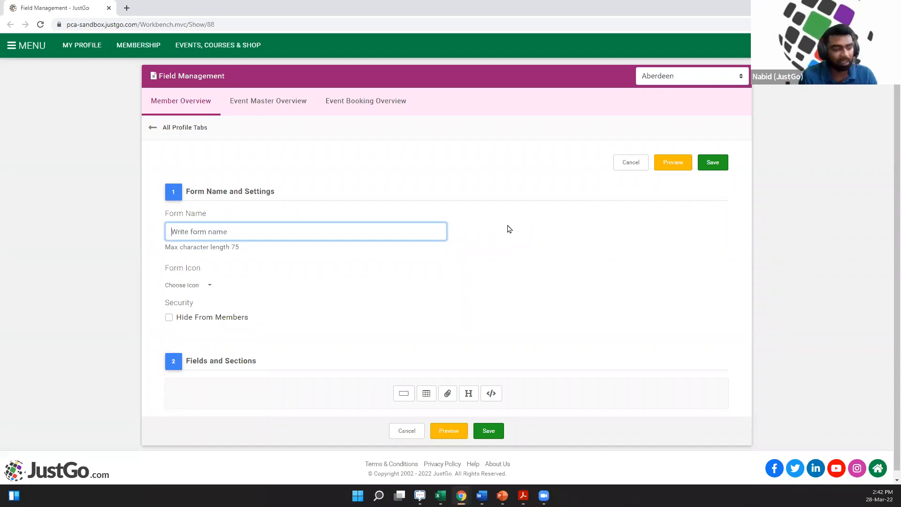
pyautogui.write('Addi')
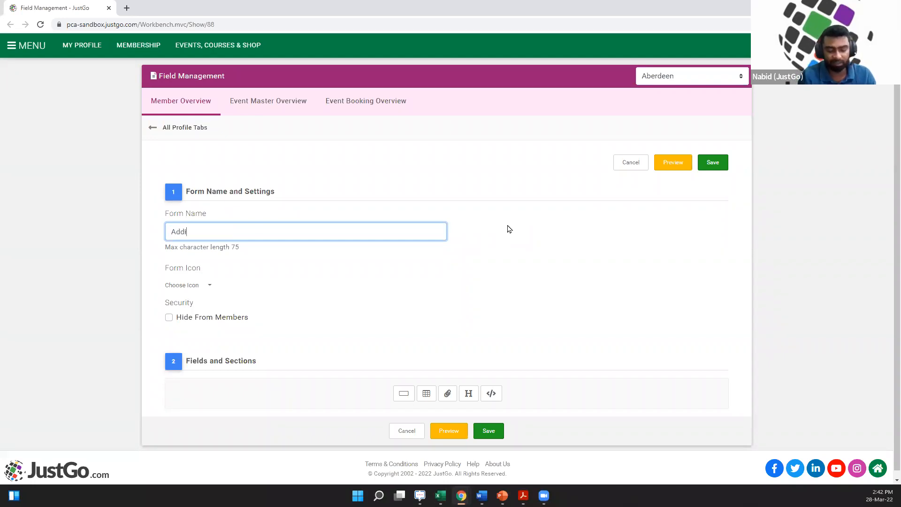
pyautogui.write('tional Information')
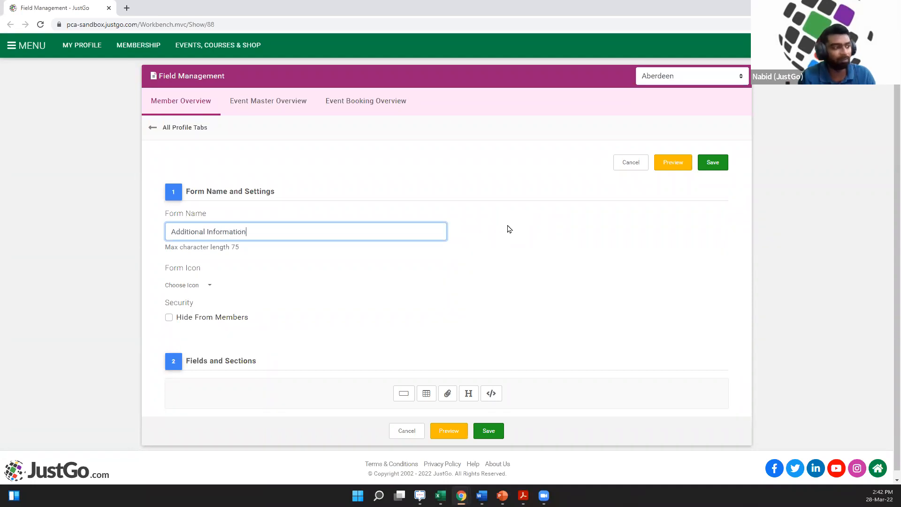
pyautogui.click(319, 317)
pyautogui.scroll(-1, 328, 314)
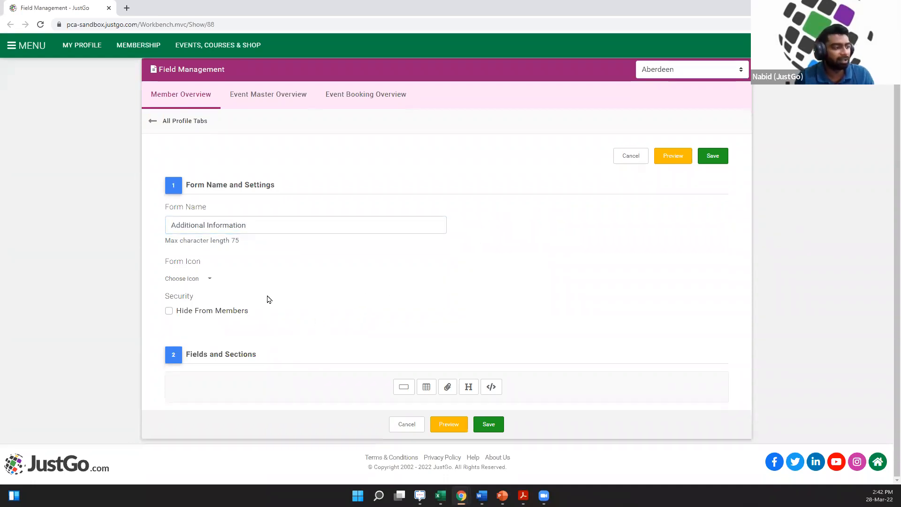
# Step: Try the Hide From Members security option on the form and leave it turned off
pyautogui.click(169, 311)
pyautogui.click(168, 311)
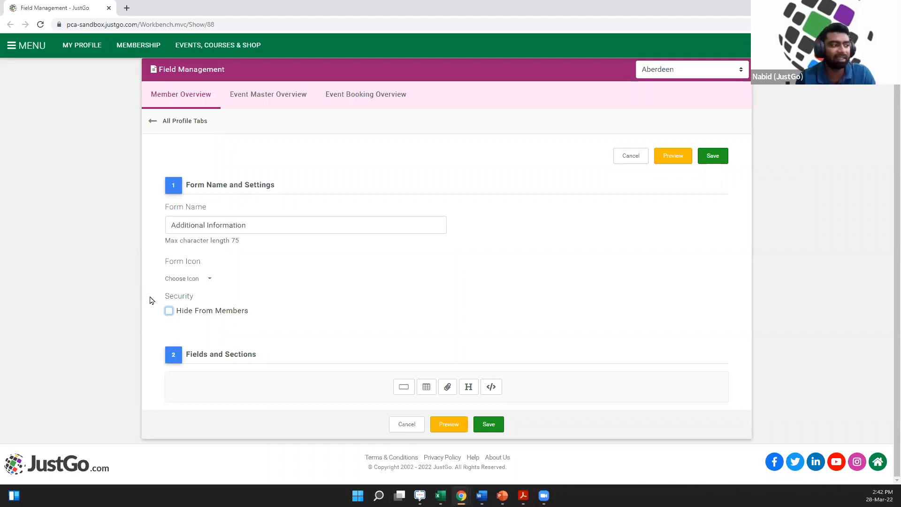
pyautogui.click(169, 311)
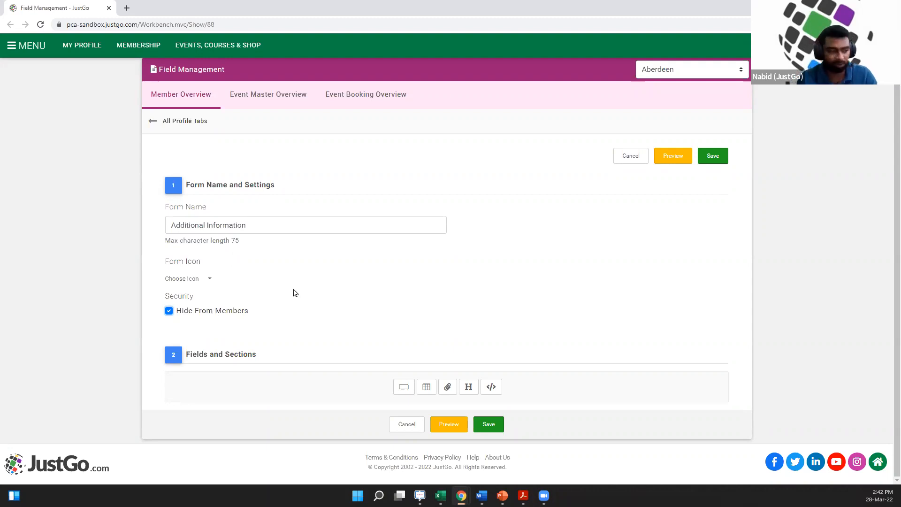
pyautogui.click(169, 311)
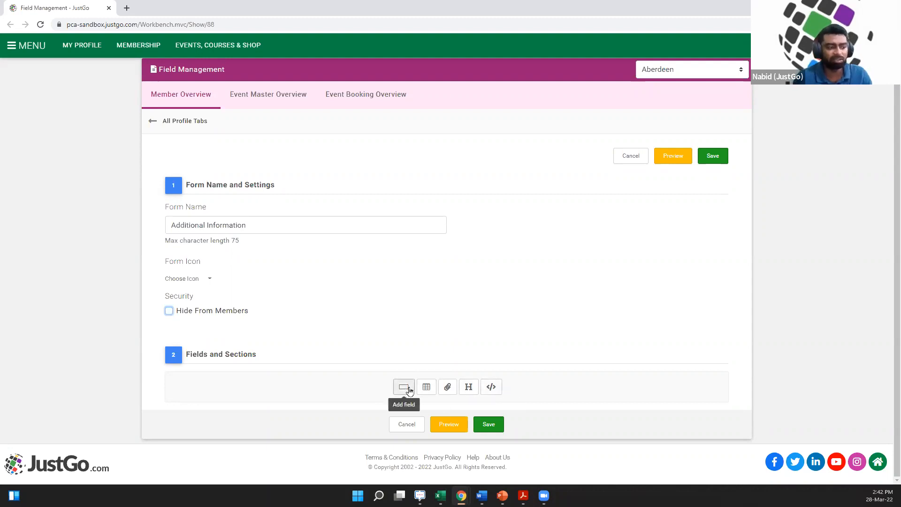
# Step: Add a field to the form and label it "What is your favourite colour?"
pyautogui.click(404, 386)
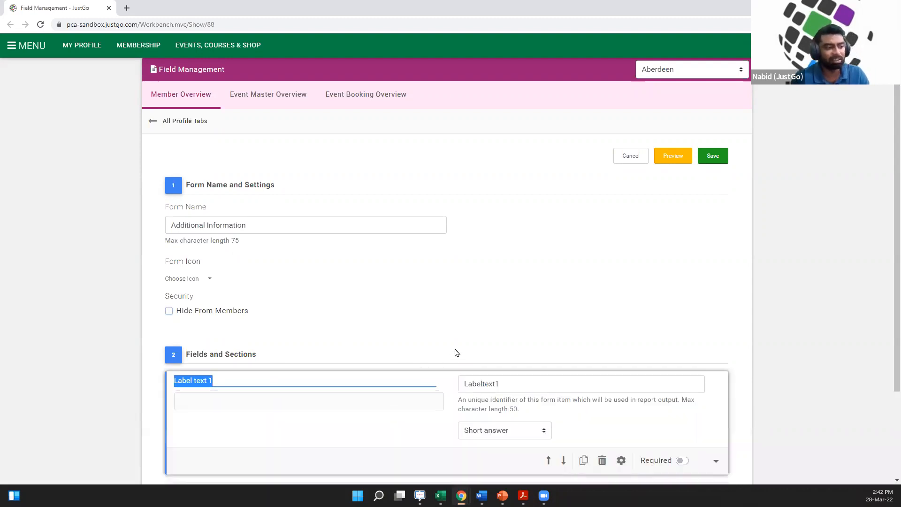
pyautogui.scroll(-2, 422, 385)
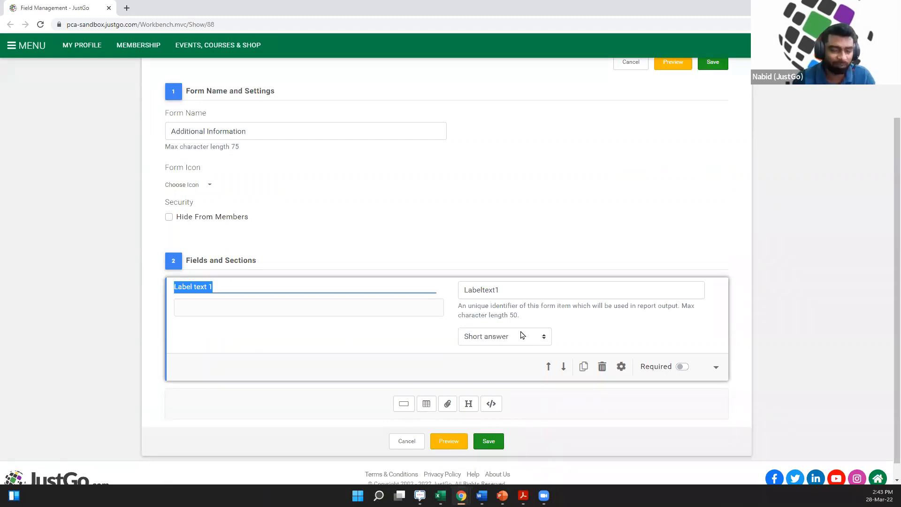
pyautogui.moveTo(240, 284); pyautogui.dragTo(150, 293)
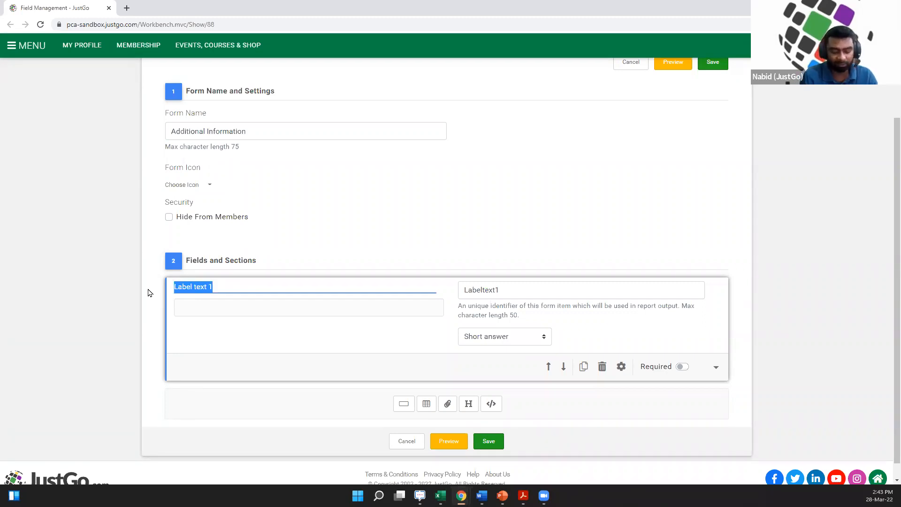
pyautogui.write('What is')
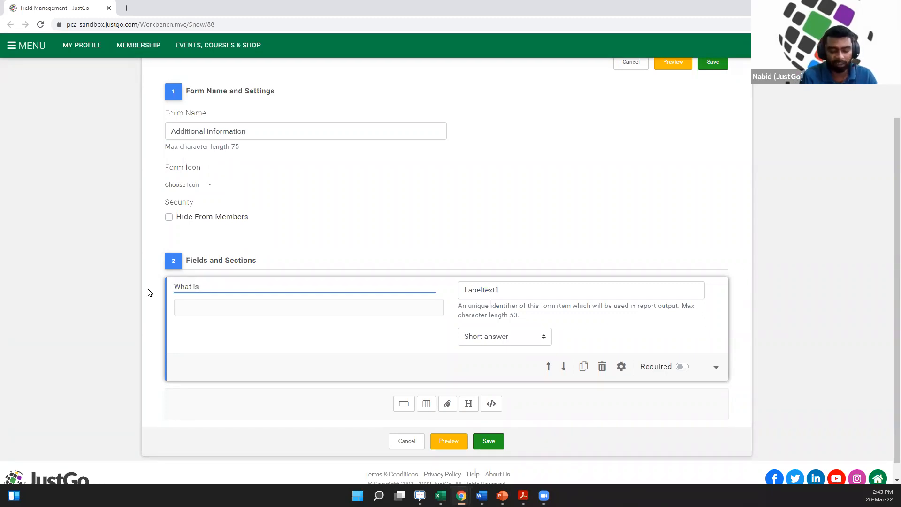
pyautogui.write(' your f')
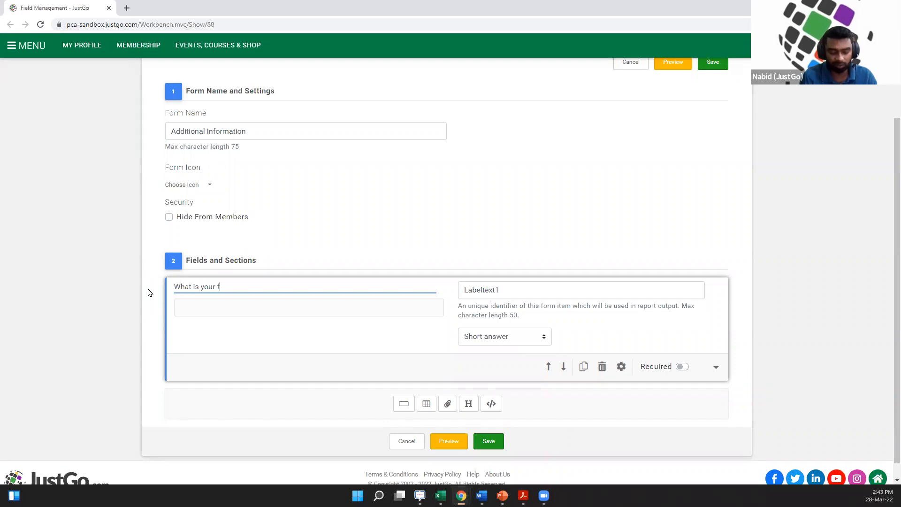
pyautogui.write('avourite colour?')
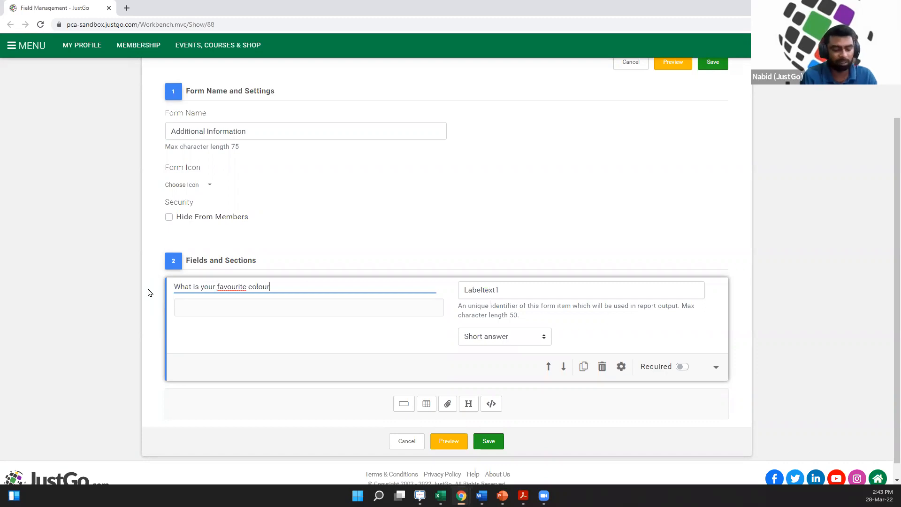
# Step: Correct the field label's spelling to "What is your favorite color?" and apply it
pyautogui.rightClick(223, 288)
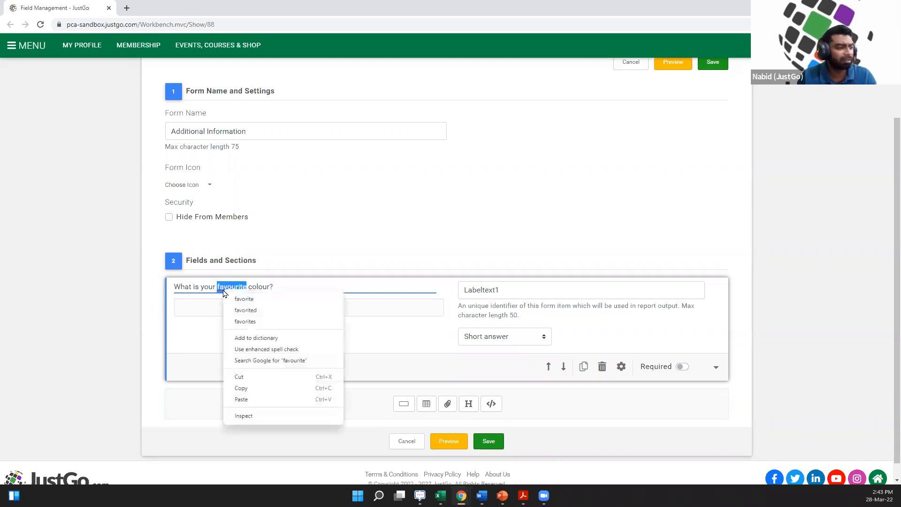
pyautogui.click(245, 297)
pyautogui.rightClick(259, 291)
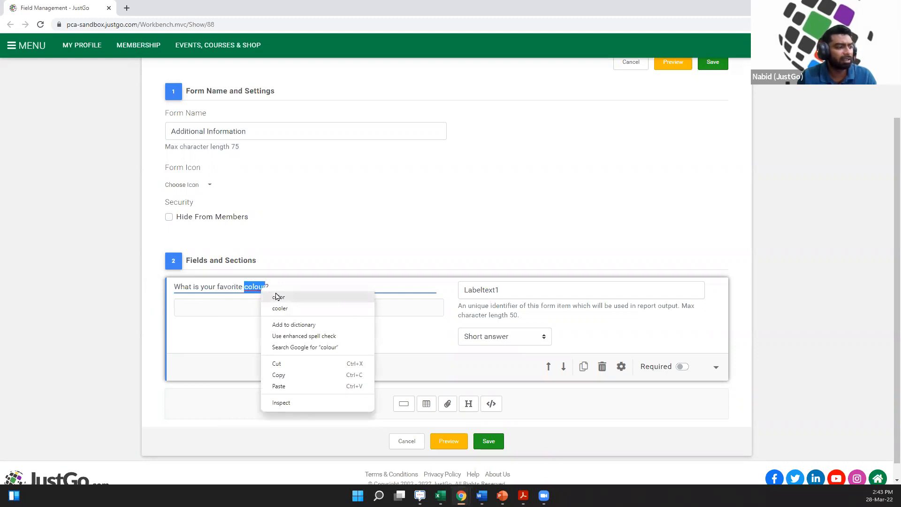
pyautogui.click(277, 296)
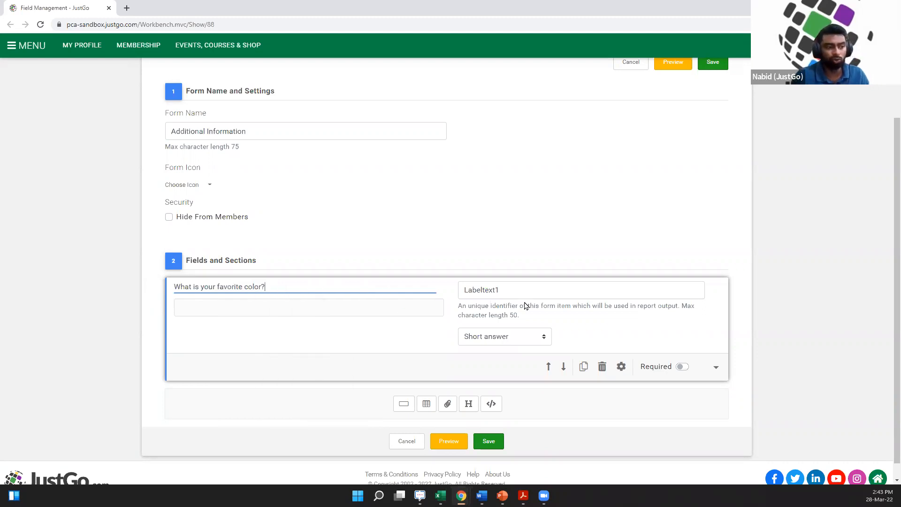
pyautogui.click(617, 330)
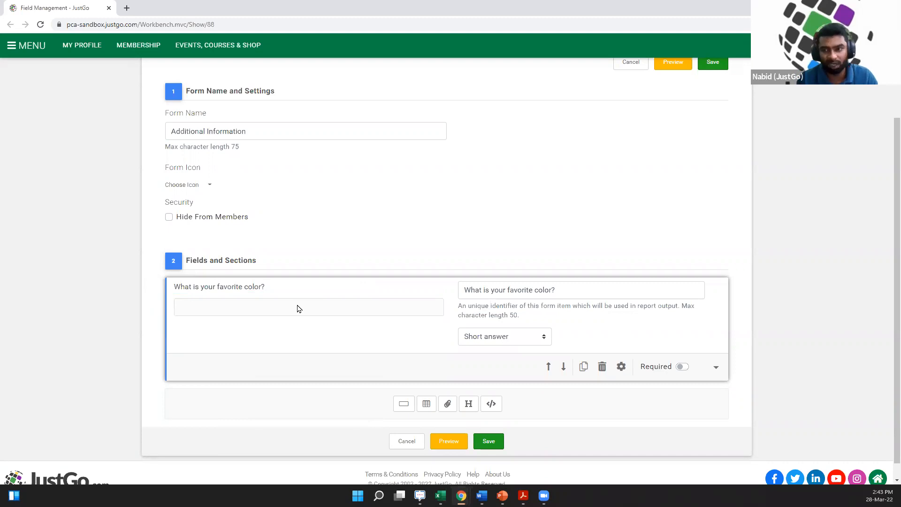
# Step: Try the Paragraph and Numeric answer types on the favorite color question
pyautogui.click(526, 338)
pyautogui.click(529, 359)
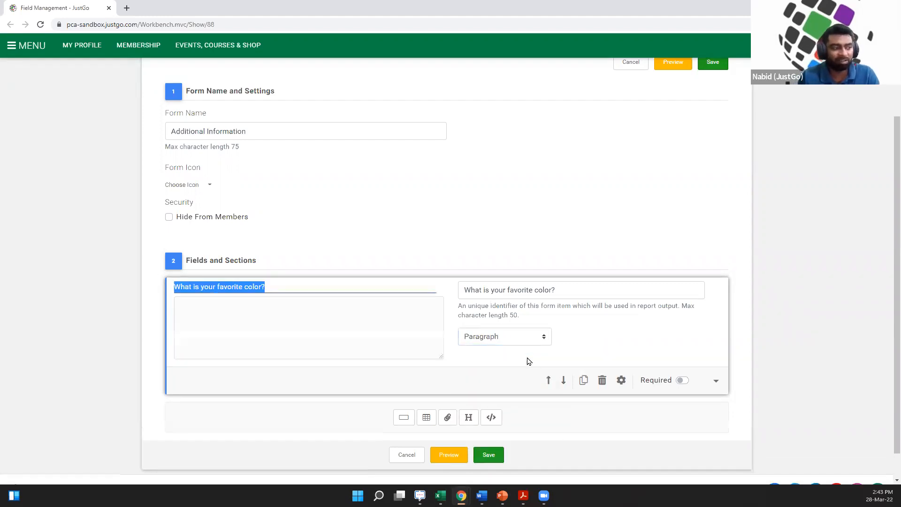
pyautogui.click(431, 332)
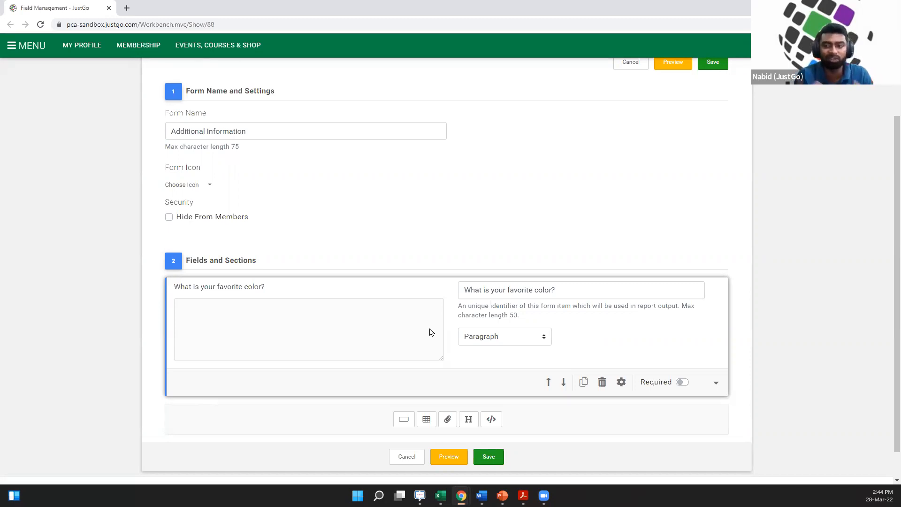
pyautogui.click(520, 338)
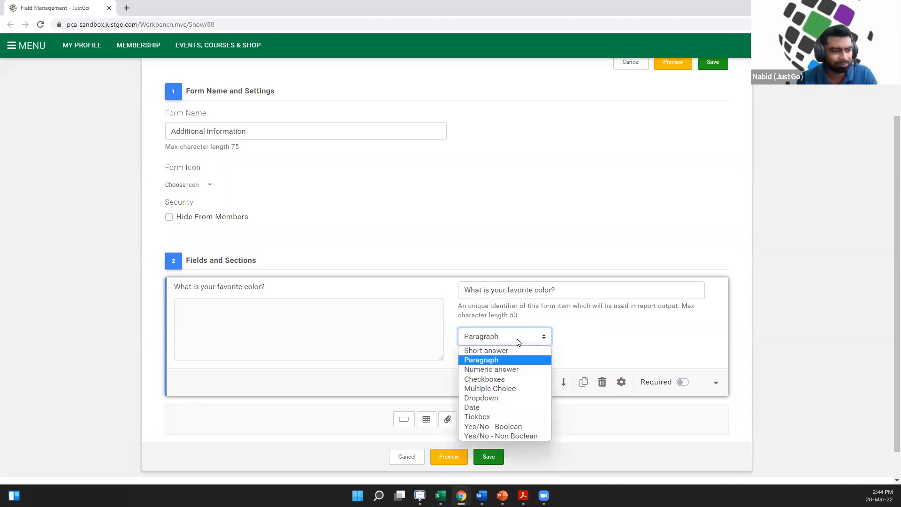
pyautogui.click(518, 371)
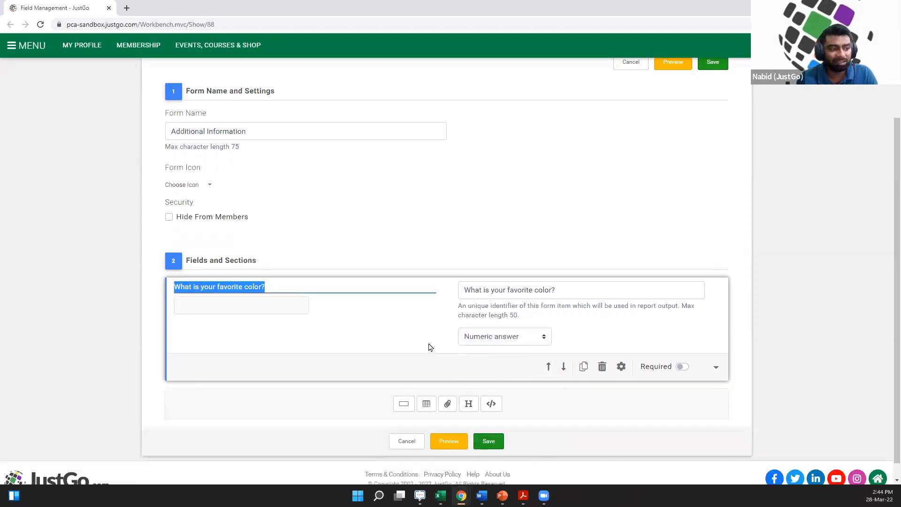
pyautogui.click(368, 326)
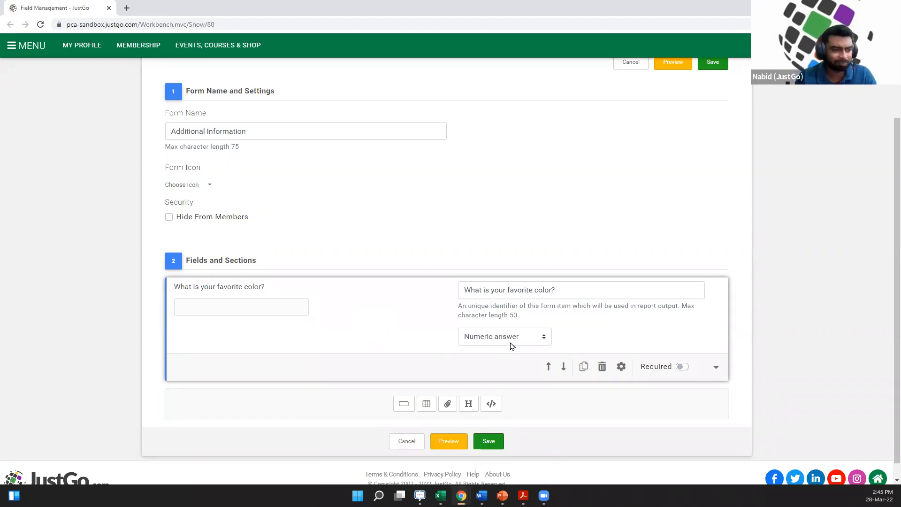
# Step: Change the favorite color question to Checkboxes with the options Blue, Yellow and Red
pyautogui.click(544, 336)
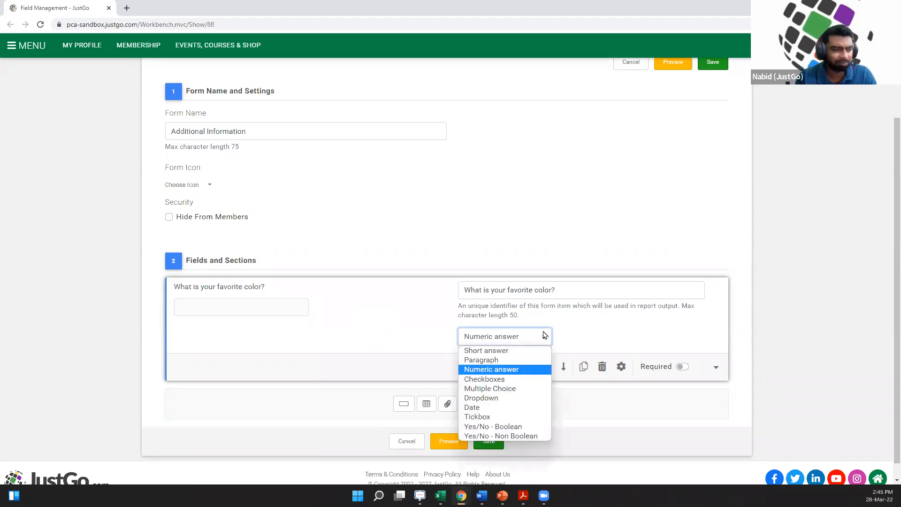
pyautogui.click(509, 379)
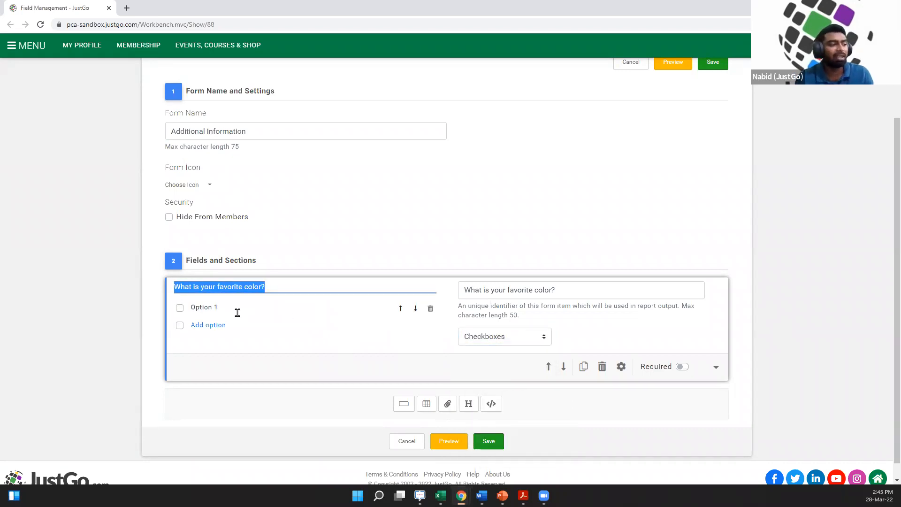
pyautogui.click(266, 308)
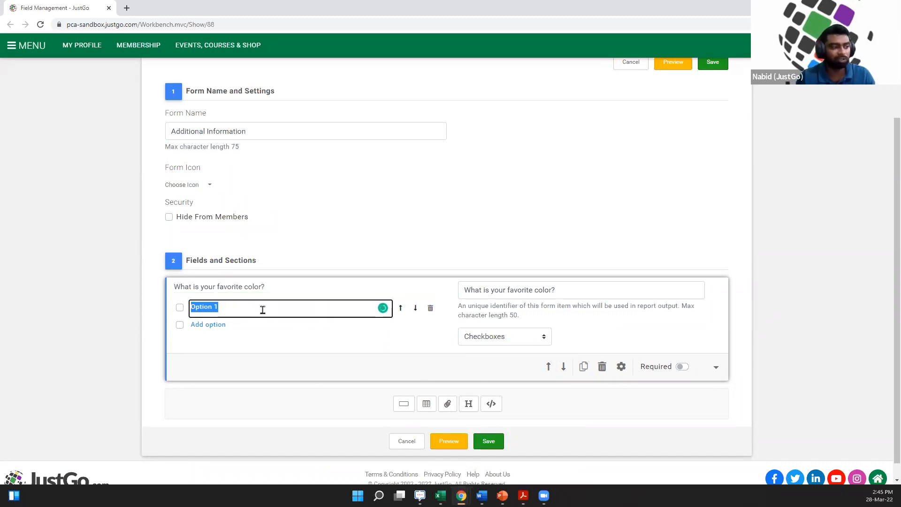
pyautogui.write('Blue')
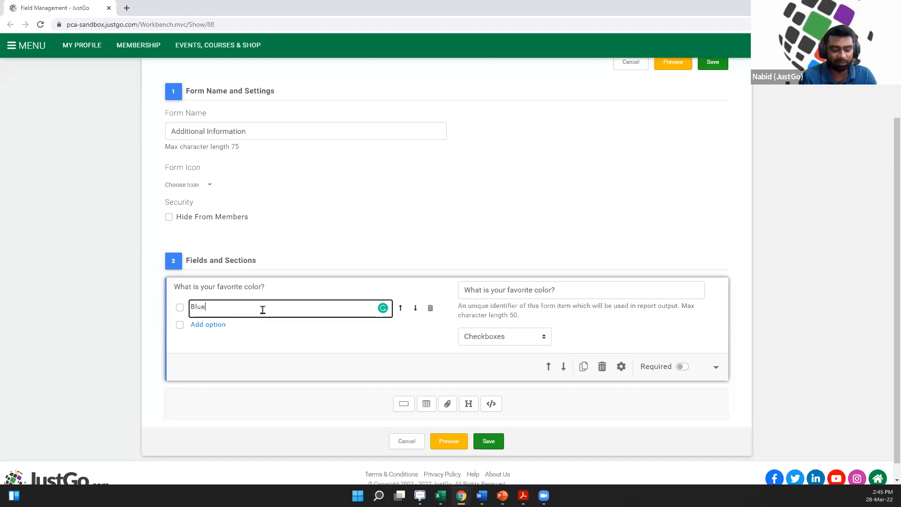
pyautogui.click(223, 324)
pyautogui.write('Yellow')
pyautogui.click(209, 342)
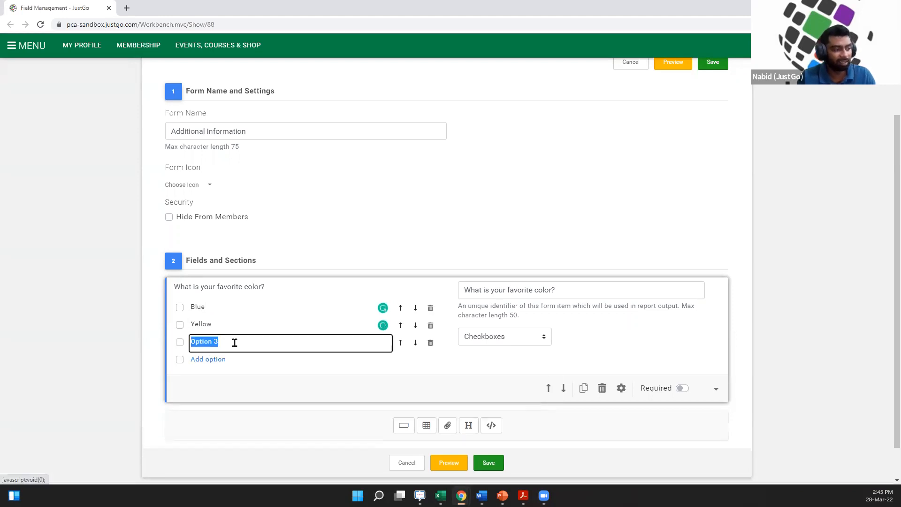
pyautogui.write('Red')
pyautogui.click(248, 372)
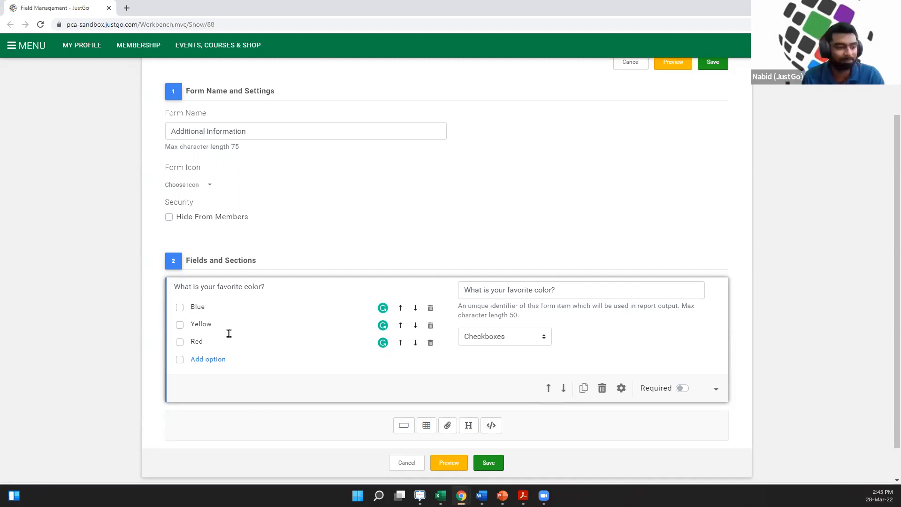
# Step: Try the Multiple Choice answer type on the favorite color question, and set it to Dropdown
pyautogui.click(528, 335)
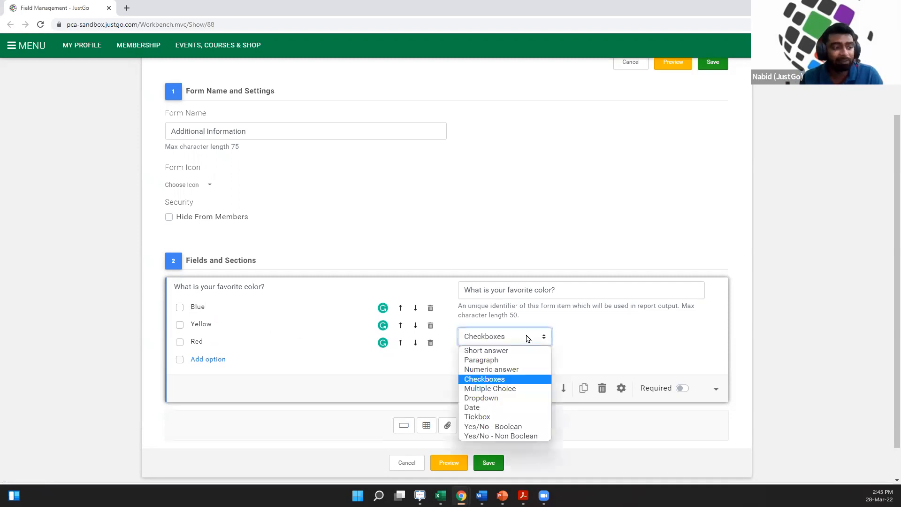
pyautogui.click(520, 392)
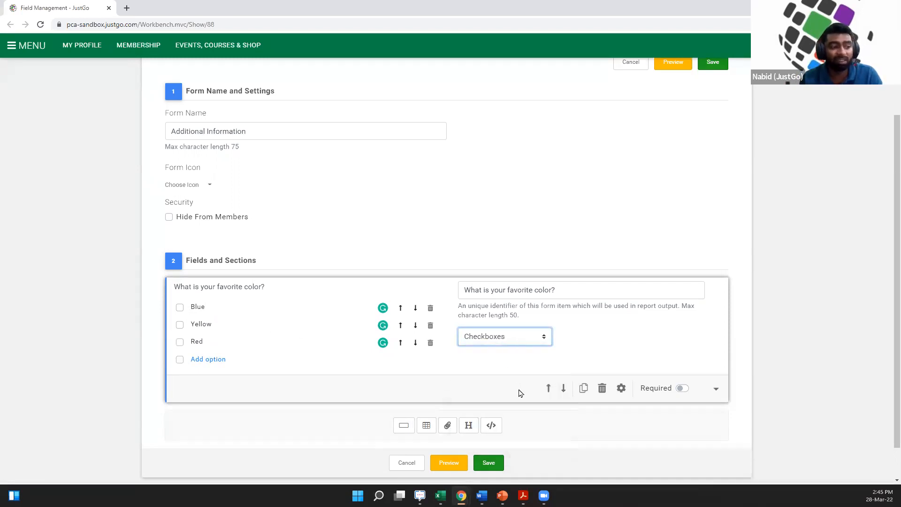
pyautogui.click(524, 337)
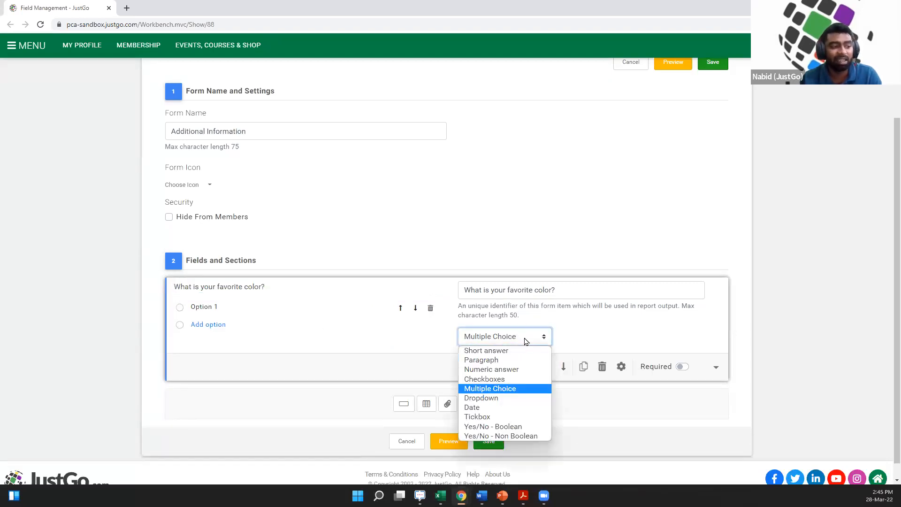
pyautogui.click(509, 398)
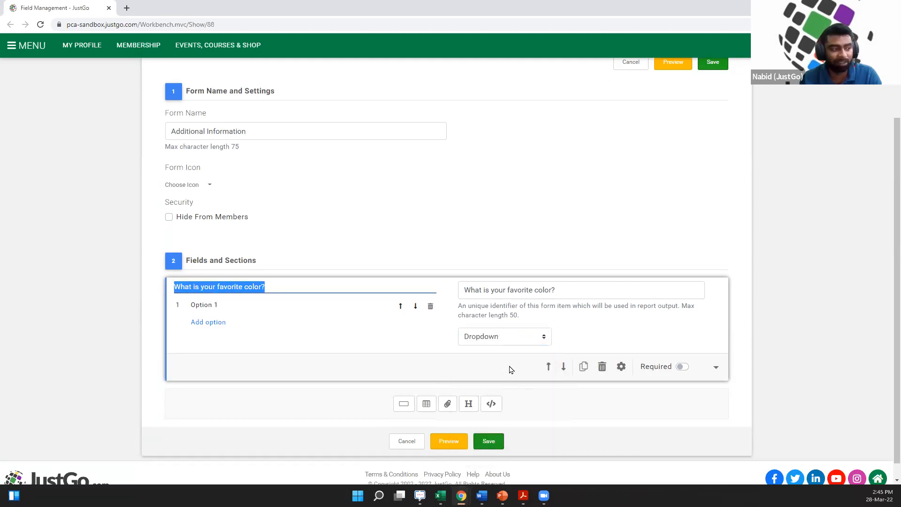
# Step: Change the favorite color question to Multiple Choice with the options Red, Yellow and Green
pyautogui.click(517, 340)
pyautogui.click(339, 334)
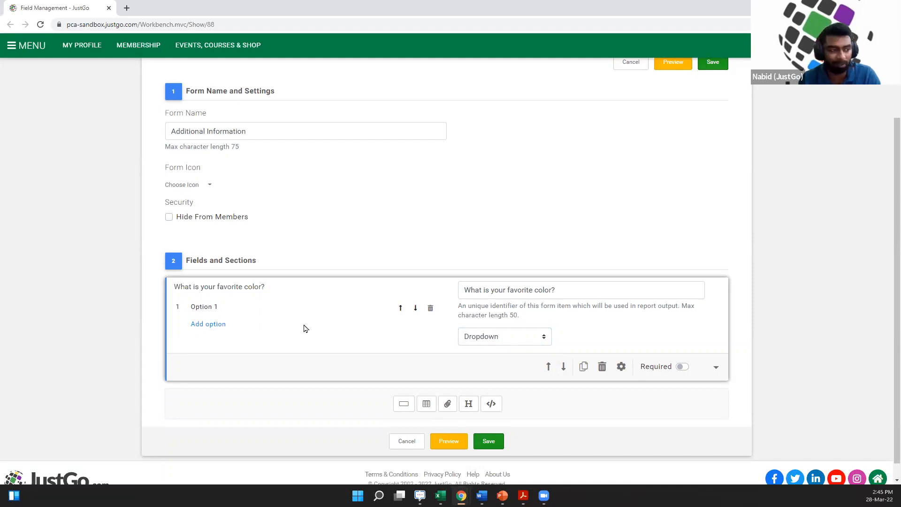
pyautogui.click(486, 336)
pyautogui.click(472, 389)
pyautogui.click(292, 312)
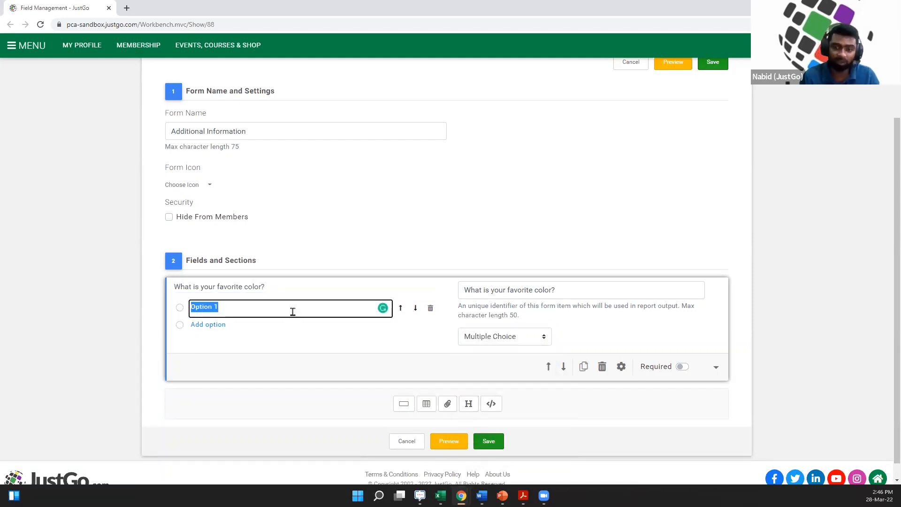
pyautogui.write('Red')
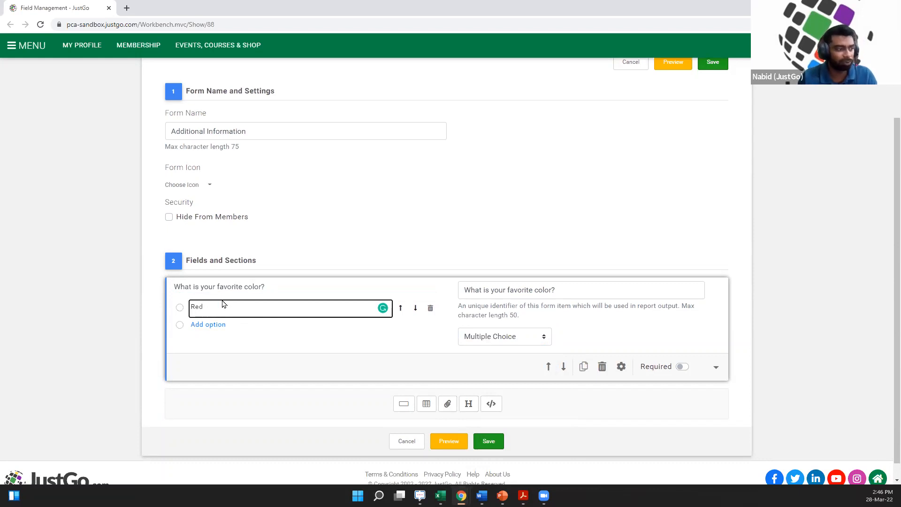
pyautogui.click(221, 324)
pyautogui.write('Yellow')
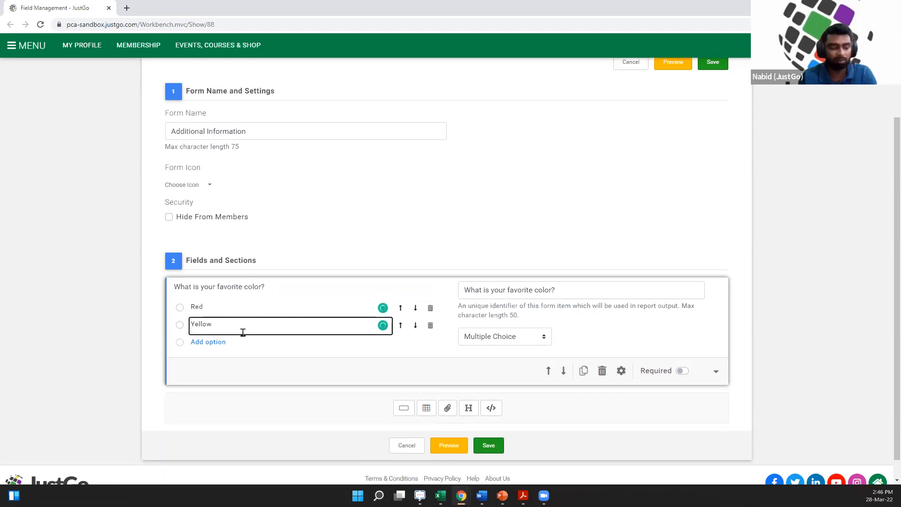
pyautogui.click(215, 343)
pyautogui.write('Gre')
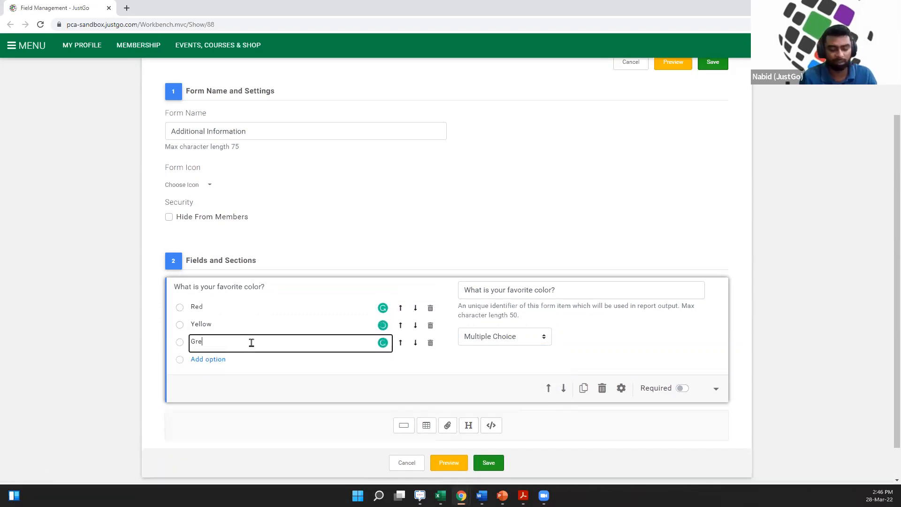
pyautogui.write('en')
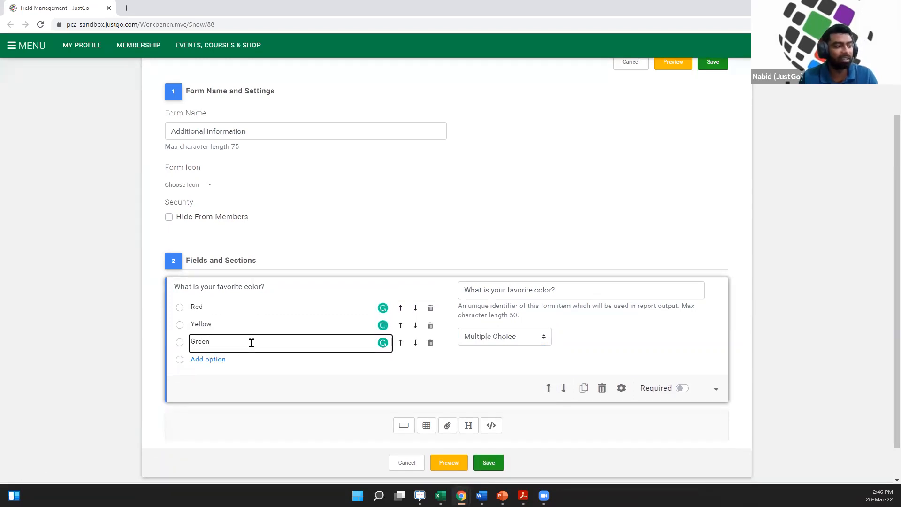
pyautogui.click(178, 309)
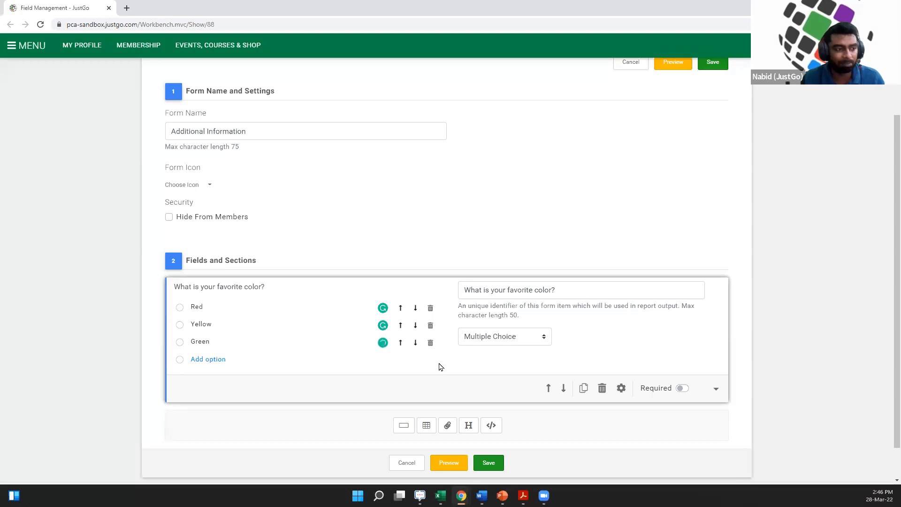
# Step: Try the Dropdown and Date answer types on the favorite color question
pyautogui.click(516, 336)
pyautogui.click(498, 396)
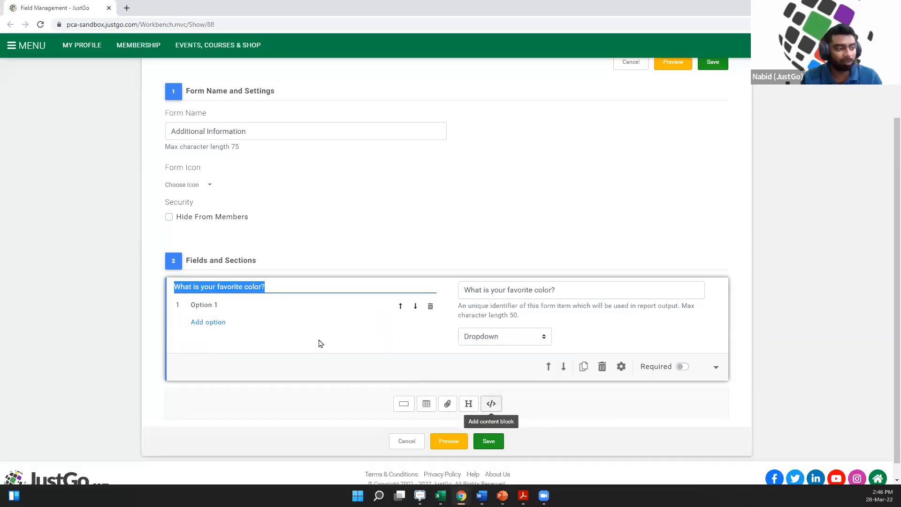
pyautogui.click(235, 309)
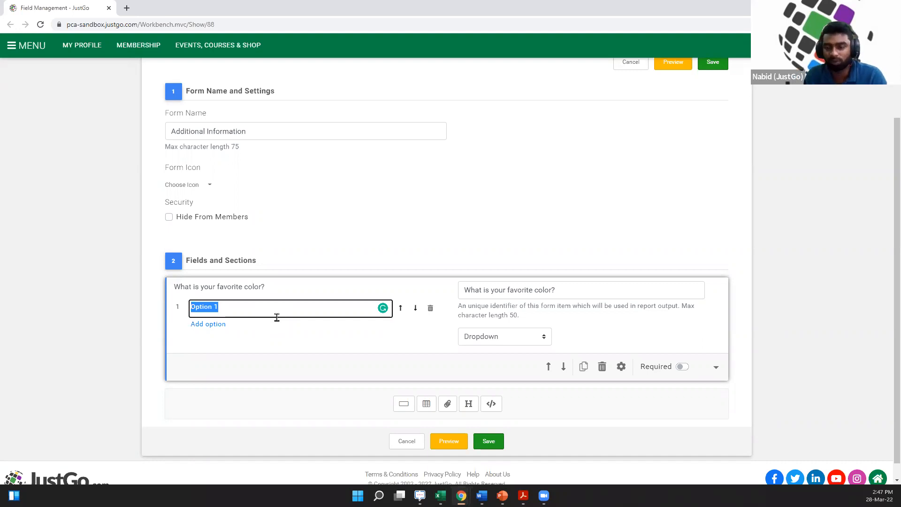
pyautogui.click(509, 337)
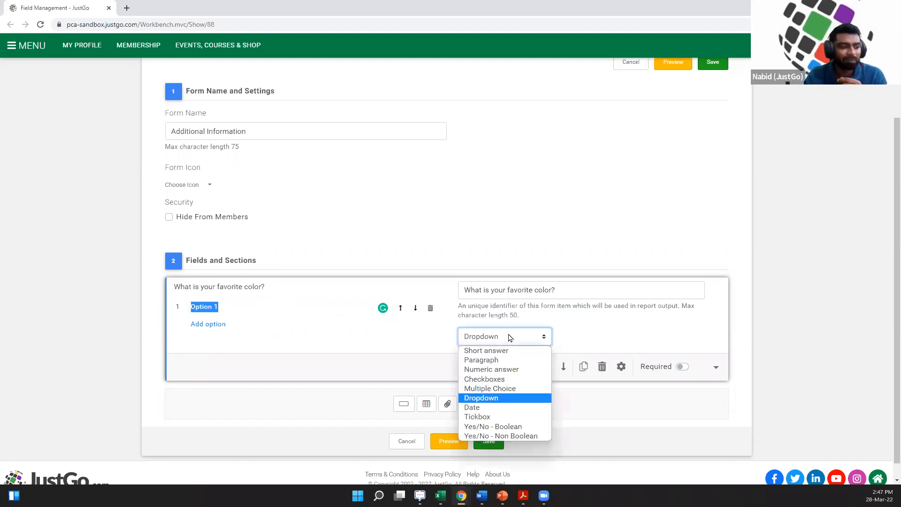
pyautogui.click(484, 407)
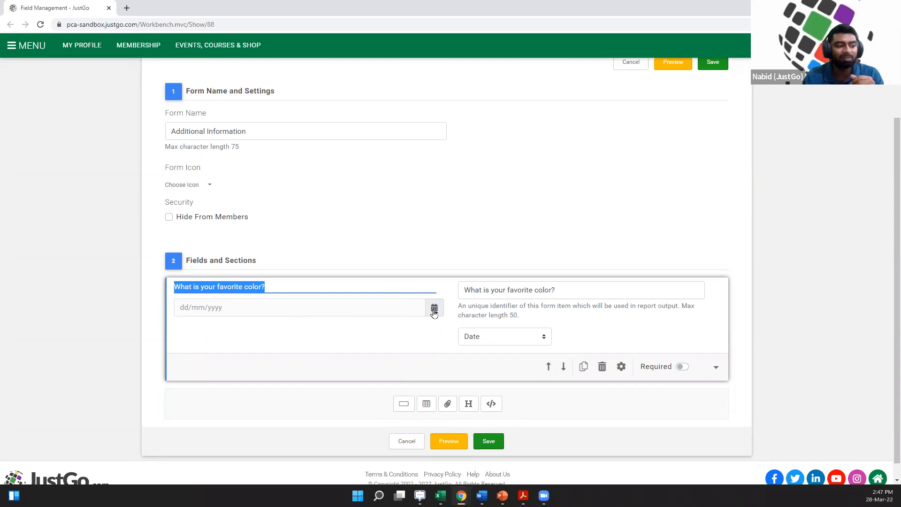
pyautogui.click(208, 306)
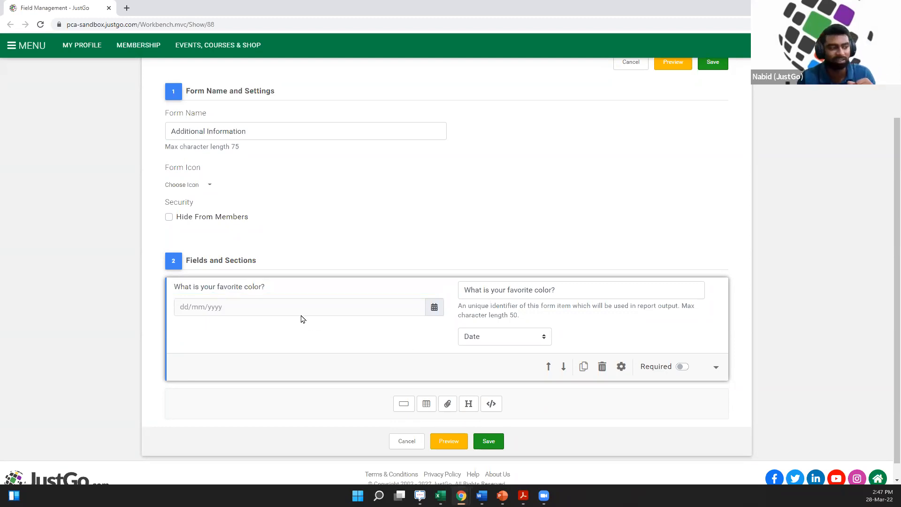
pyautogui.click(302, 287)
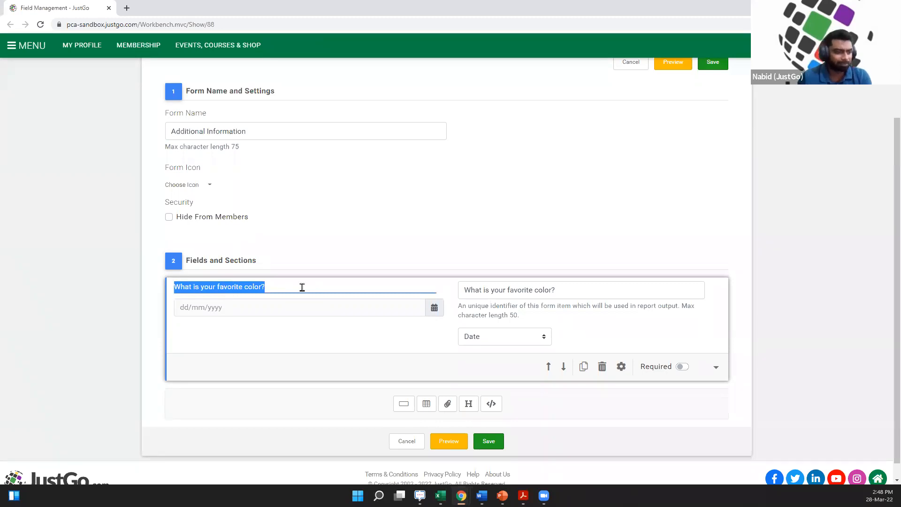
# Step: Try the Tickbox answer type on the favorite color question and select its label text
pyautogui.click(539, 338)
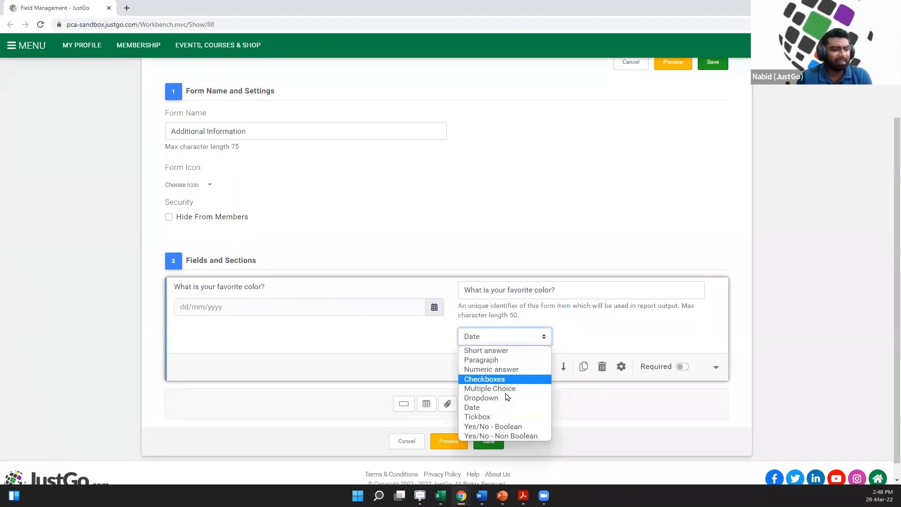
pyautogui.click(506, 417)
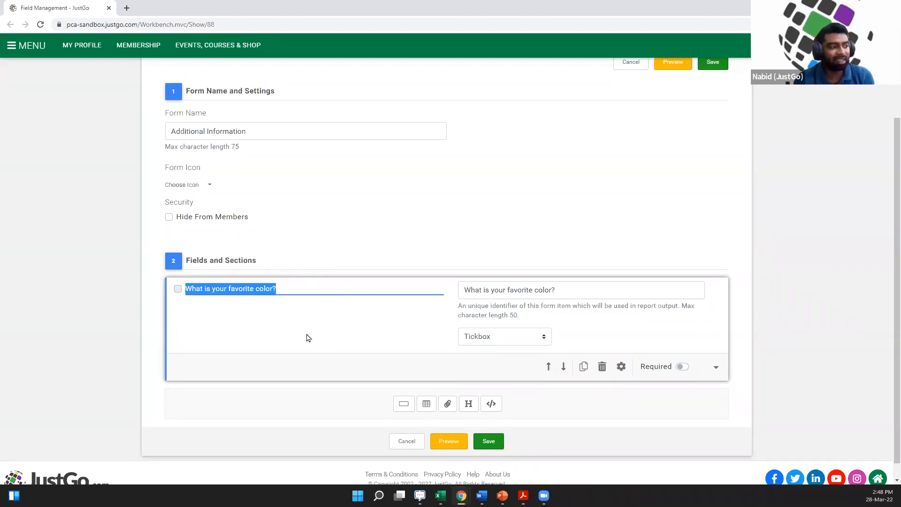
pyautogui.click(300, 289)
pyautogui.moveTo(305, 289); pyautogui.dragTo(189, 288)
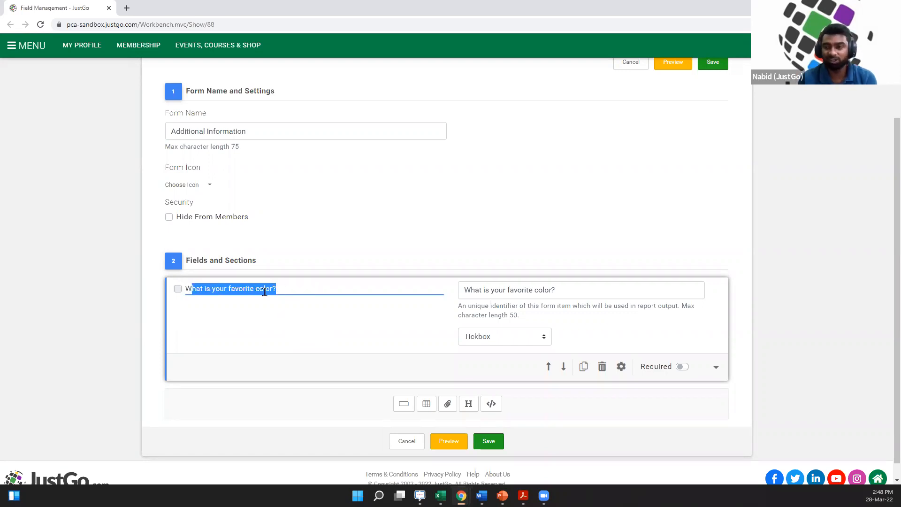
pyautogui.click(284, 290)
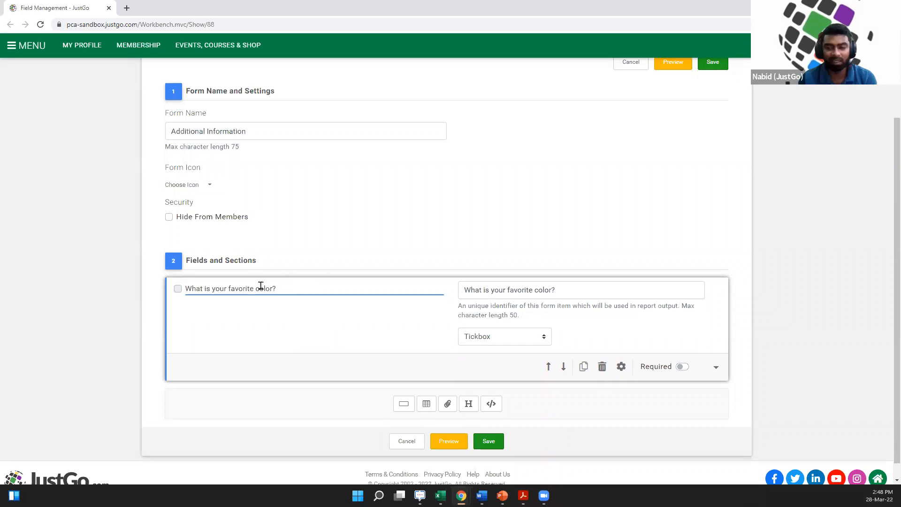
pyautogui.moveTo(282, 288); pyautogui.dragTo(161, 287)
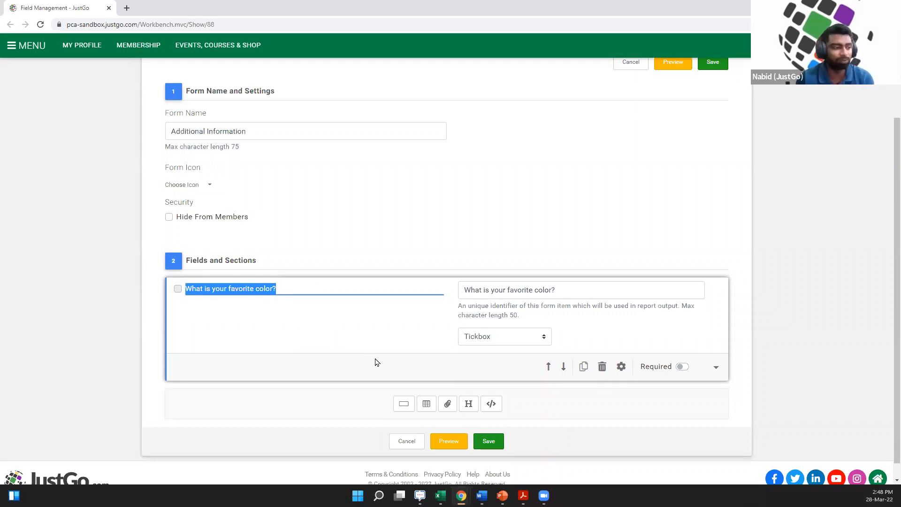
# Step: Change the favorite color question to Yes/No - Boolean and check the default value choices in its field settings
pyautogui.click(514, 337)
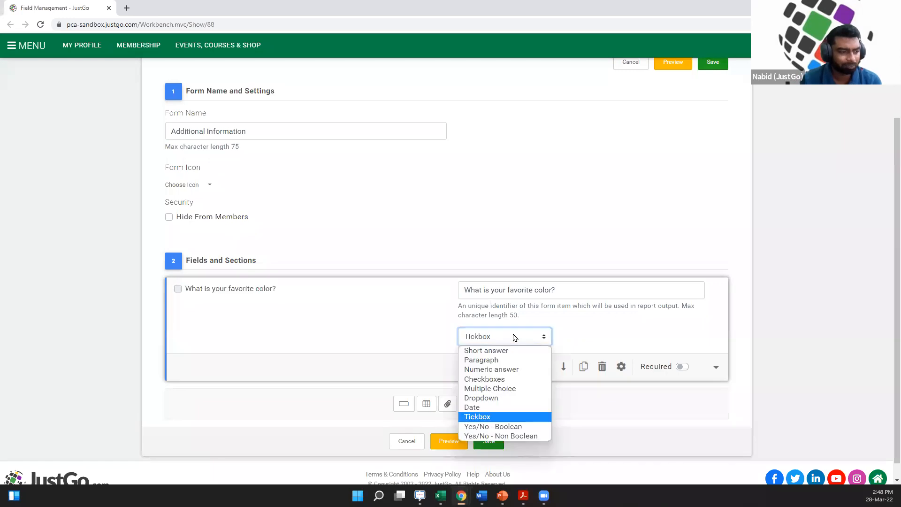
pyautogui.click(524, 426)
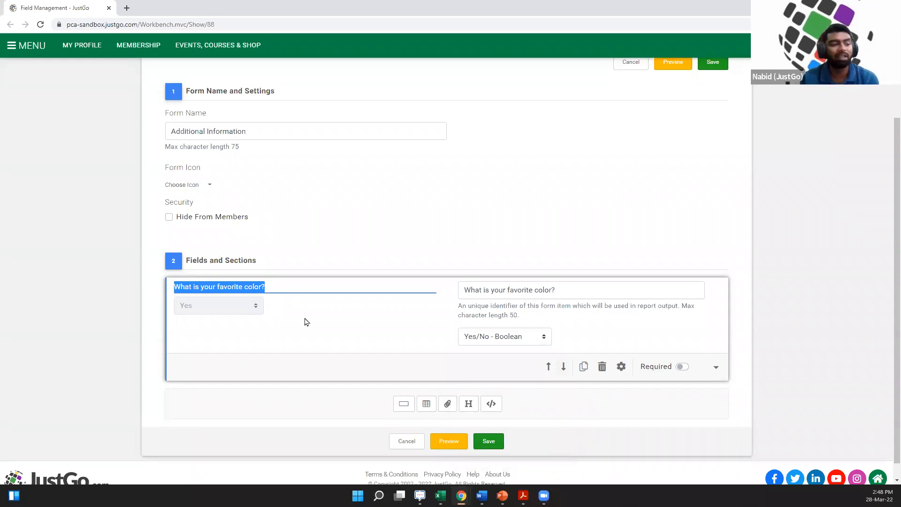
pyautogui.click(519, 338)
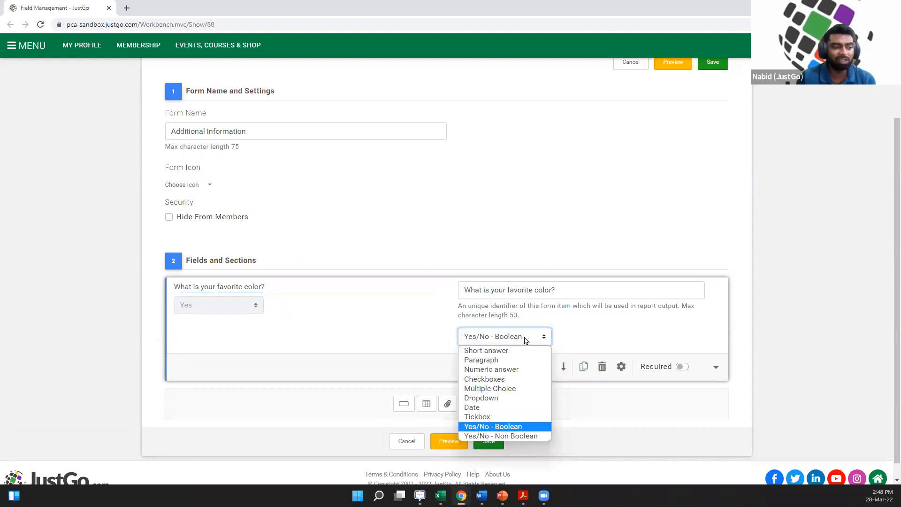
pyautogui.click(527, 428)
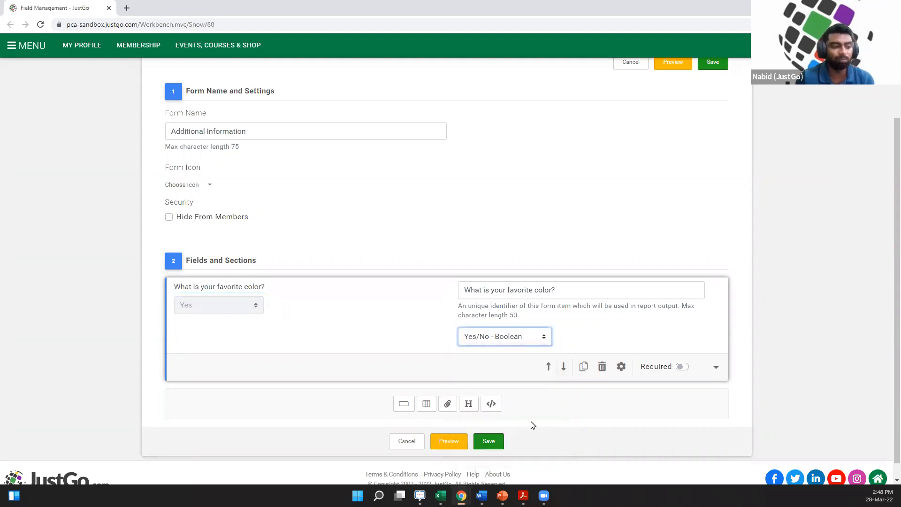
pyautogui.click(625, 367)
pyautogui.click(635, 337)
pyautogui.click(657, 348)
pyautogui.click(555, 45)
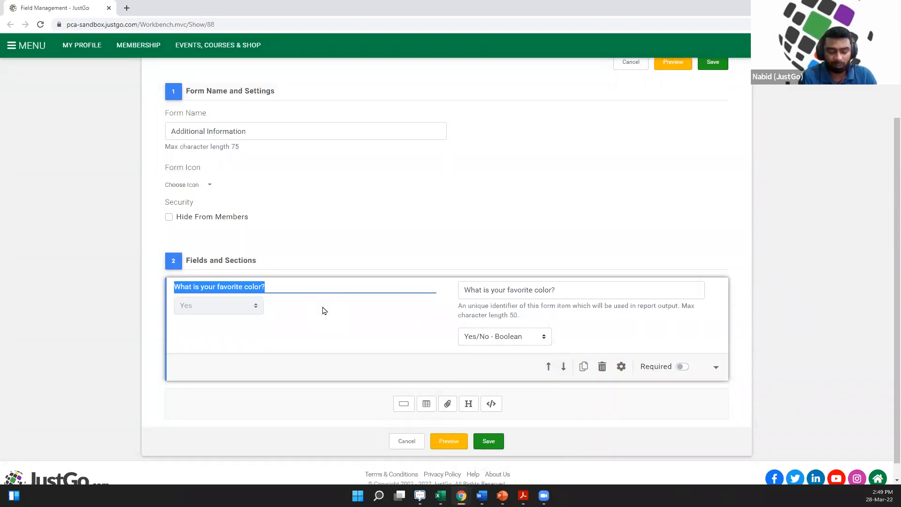
# Step: Replace the question's label with "Do you have any allergies?" and apply it
pyautogui.write('Do you have any allergies?')
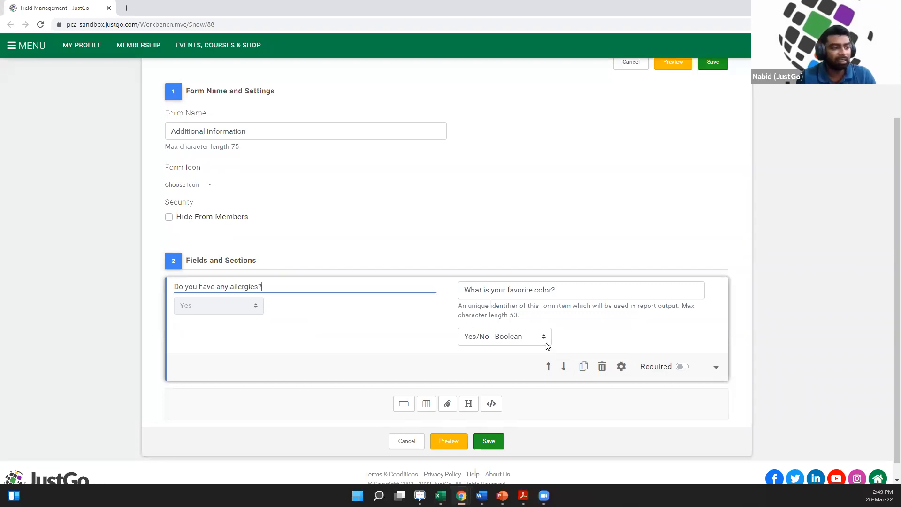
pyautogui.click(539, 341)
pyautogui.click(542, 338)
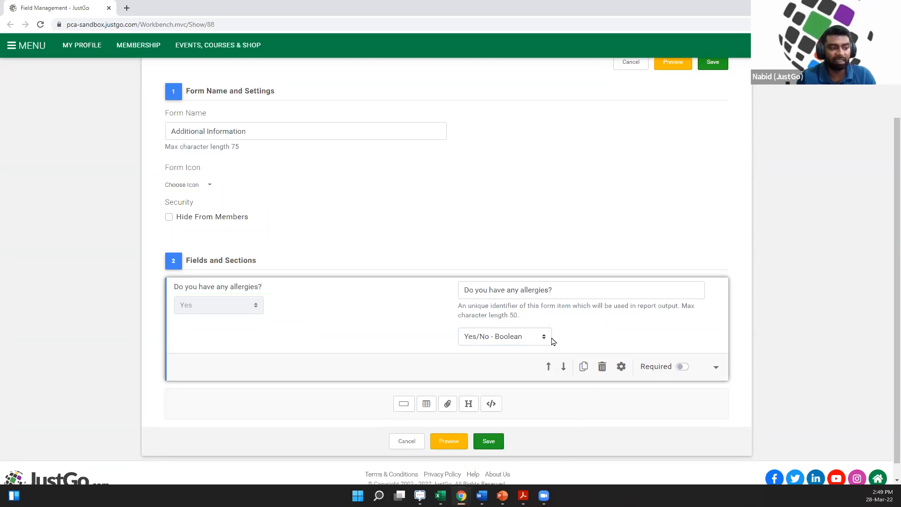
# Step: Review the default value choices in the allergies question's field settings and close the settings
pyautogui.click(622, 365)
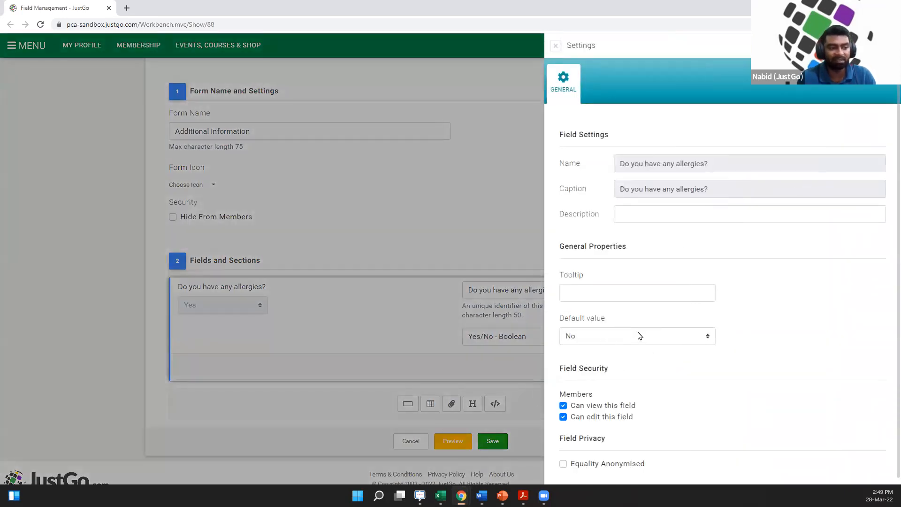
pyautogui.click(665, 338)
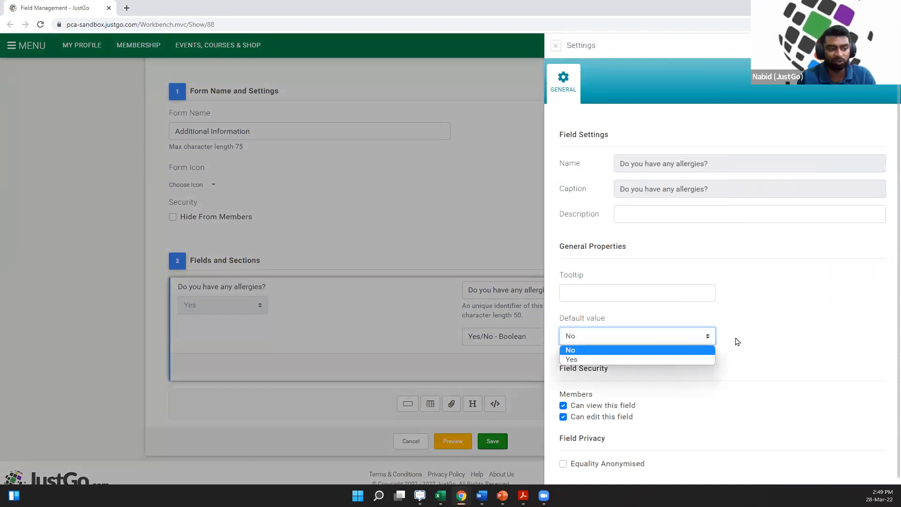
pyautogui.click(761, 353)
pyautogui.click(555, 45)
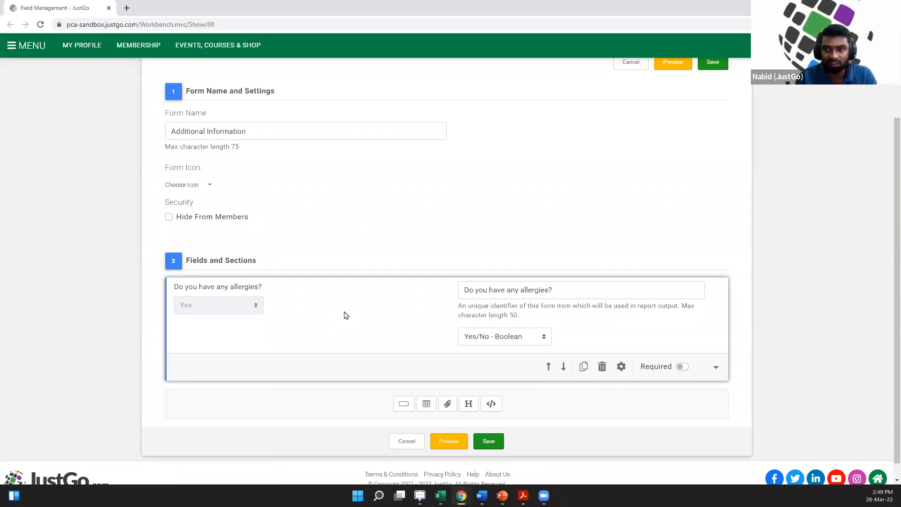
# Step: Change the allergies question to Yes/No - Non Boolean and make it required
pyautogui.click(508, 337)
pyautogui.click(512, 436)
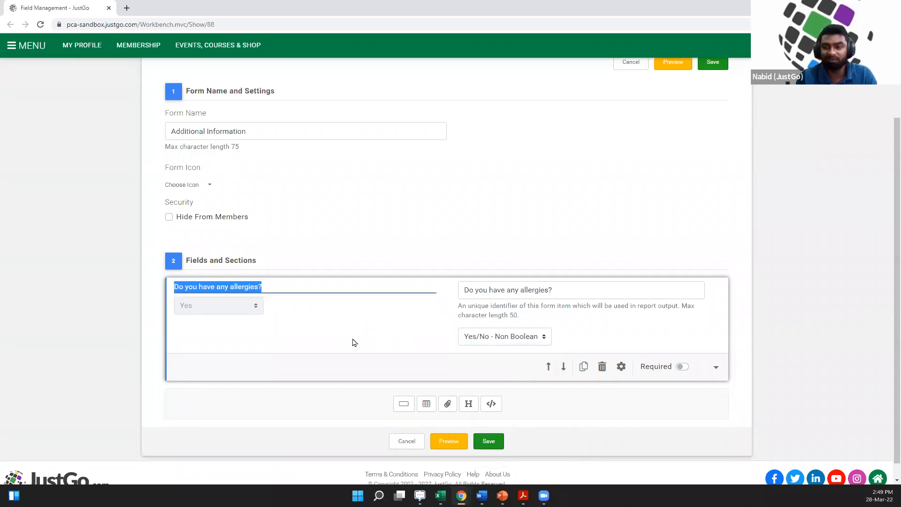
pyautogui.click(280, 286)
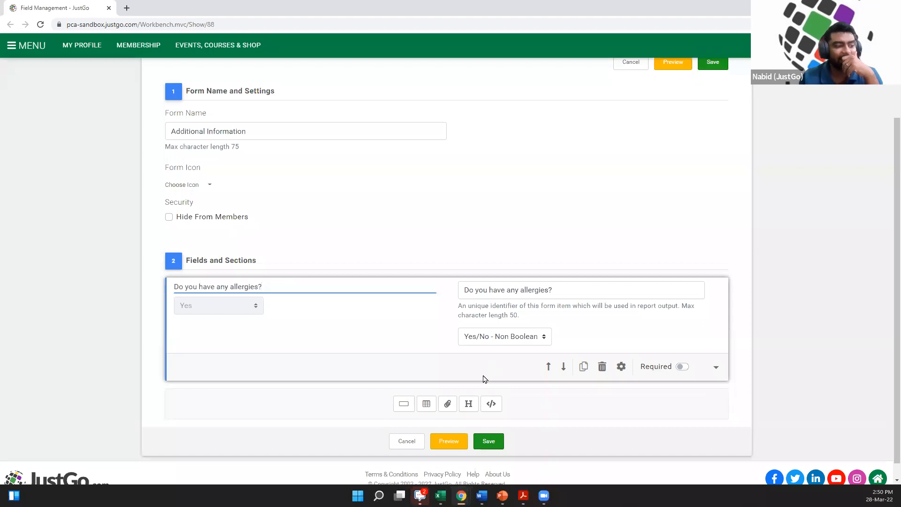
pyautogui.click(520, 336)
pyautogui.click(597, 331)
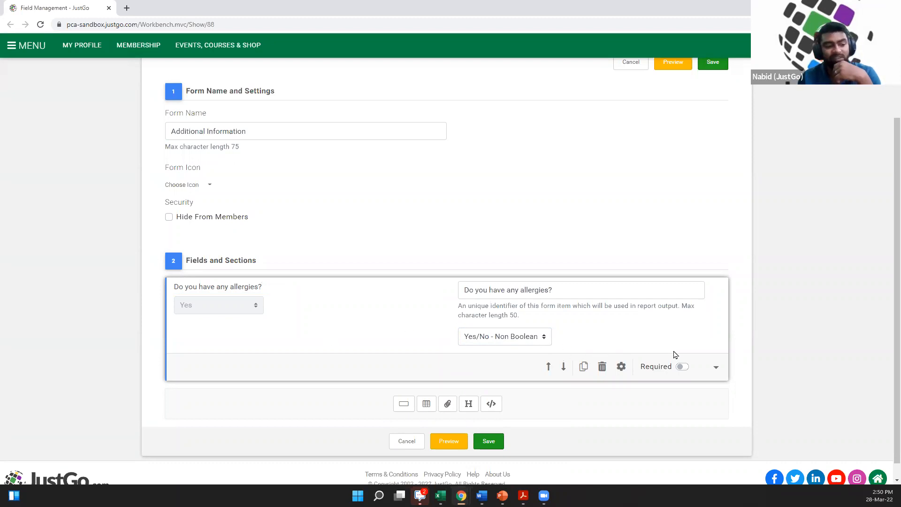
pyautogui.click(682, 367)
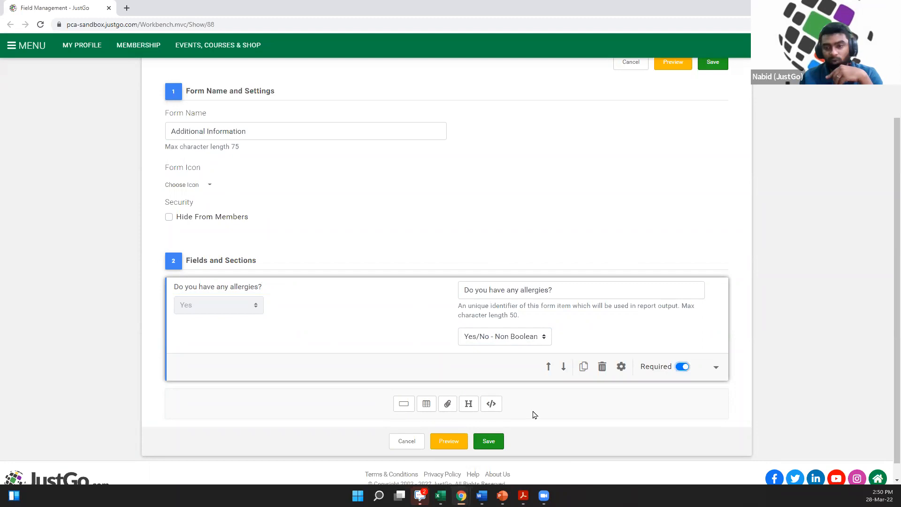
# Step: Add another short answer field below the allergies question
pyautogui.click(403, 403)
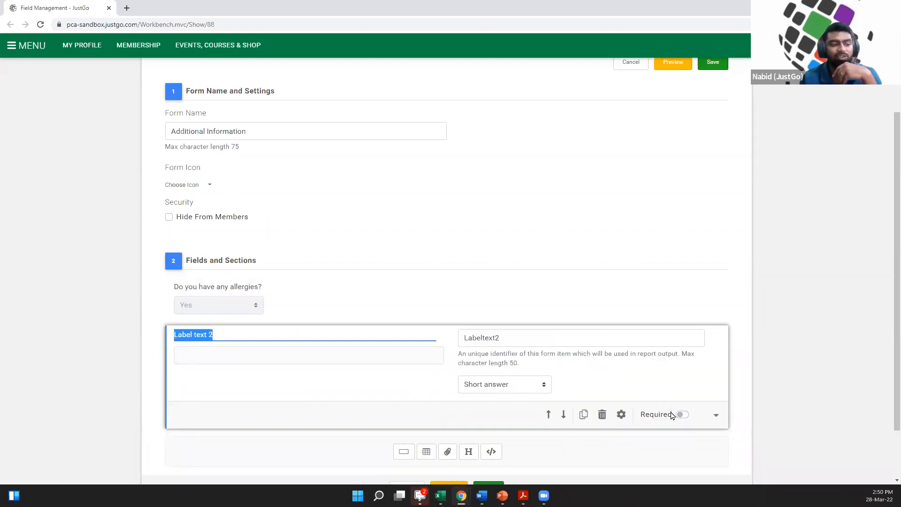
pyautogui.click(636, 300)
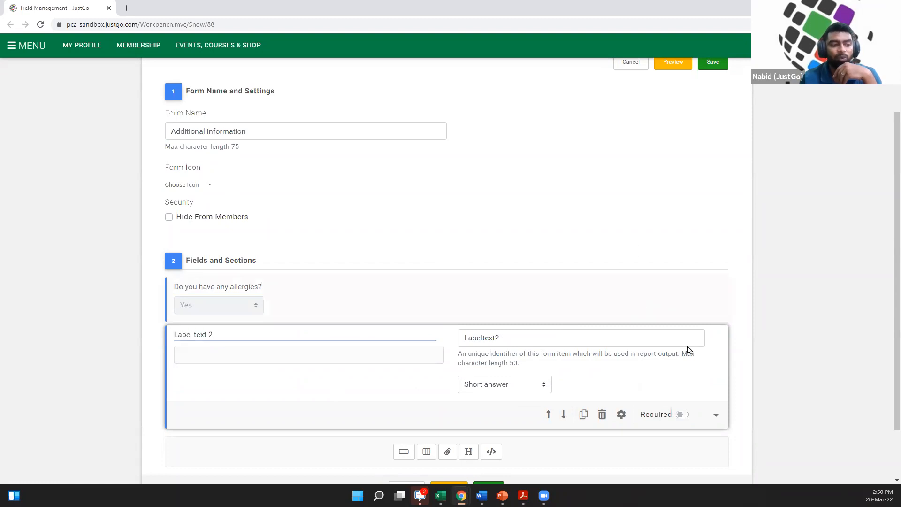
pyautogui.click(578, 402)
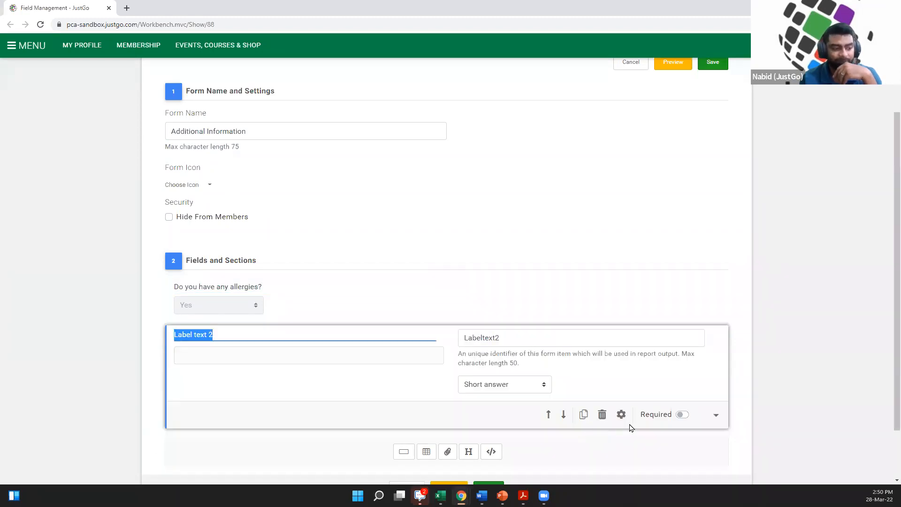
# Step: Delete the blank short answer field below the allergies question
pyautogui.click(602, 415)
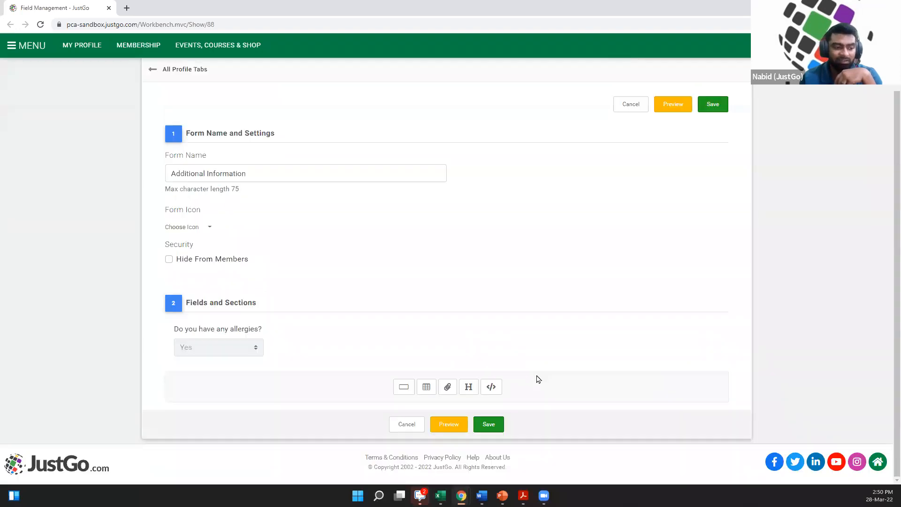
# Step: Set the allergies question's tooltip to "For example, nut allergy" in its field settings and close the settings
pyautogui.click(635, 340)
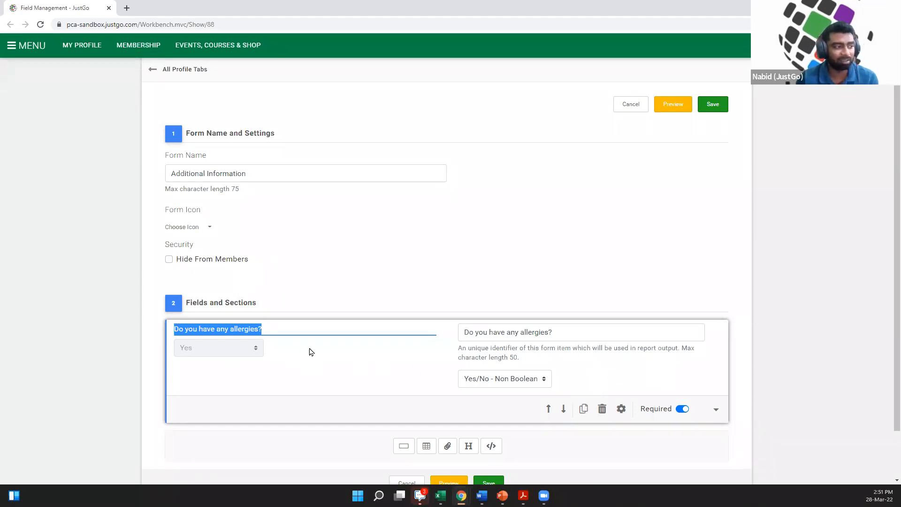
pyautogui.click(622, 408)
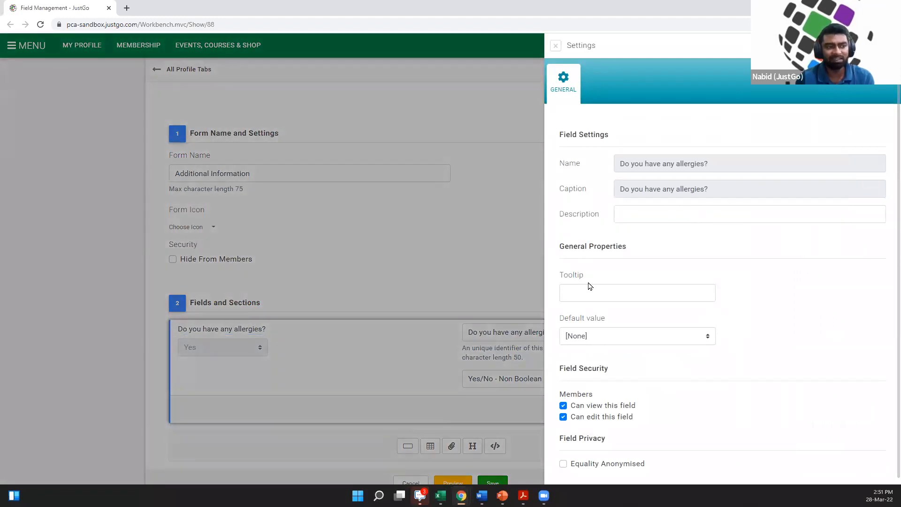
pyautogui.scroll(-1, 697, 347)
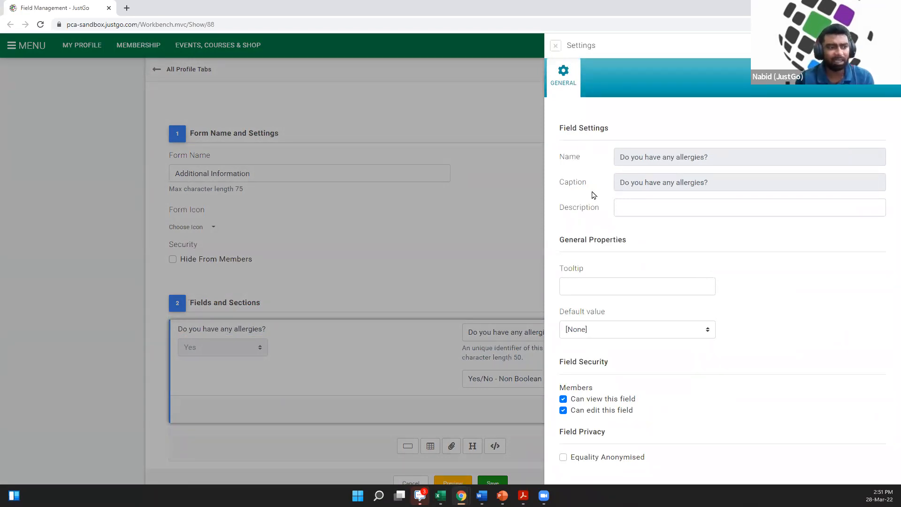
pyautogui.click(626, 214)
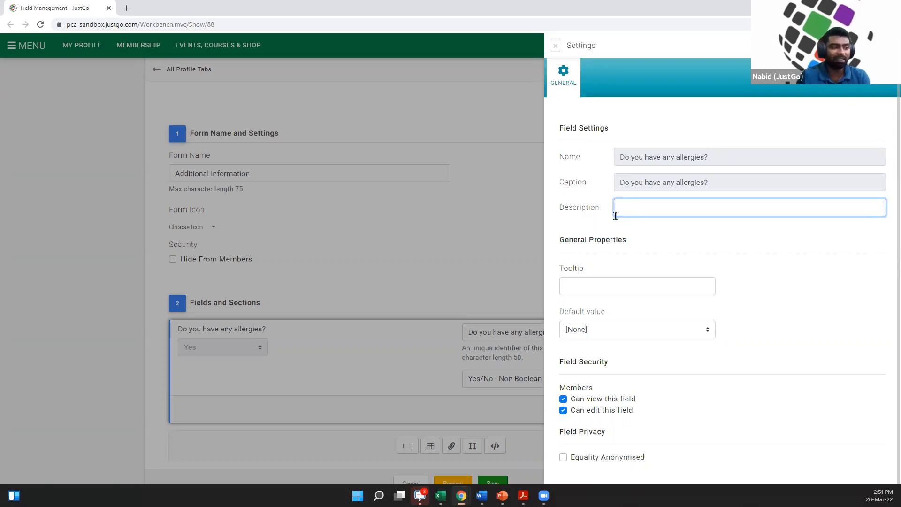
pyautogui.click(592, 282)
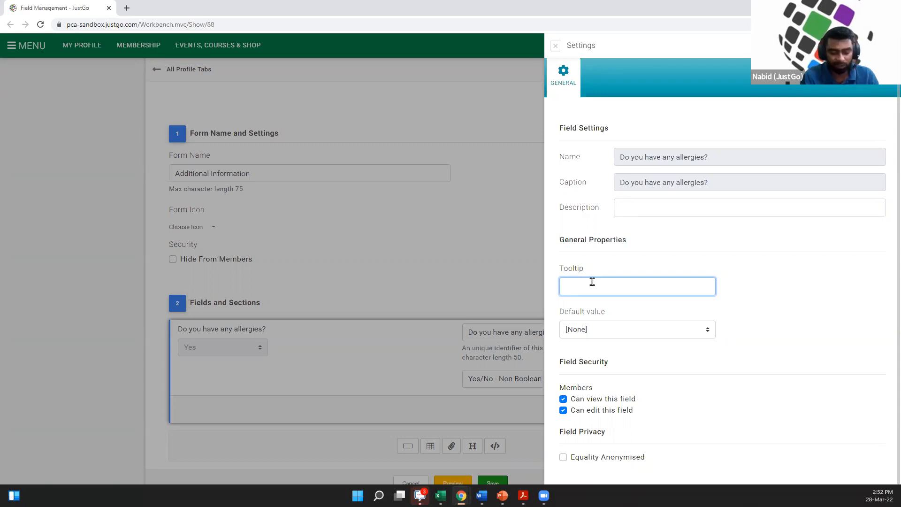
pyautogui.write('Fo')
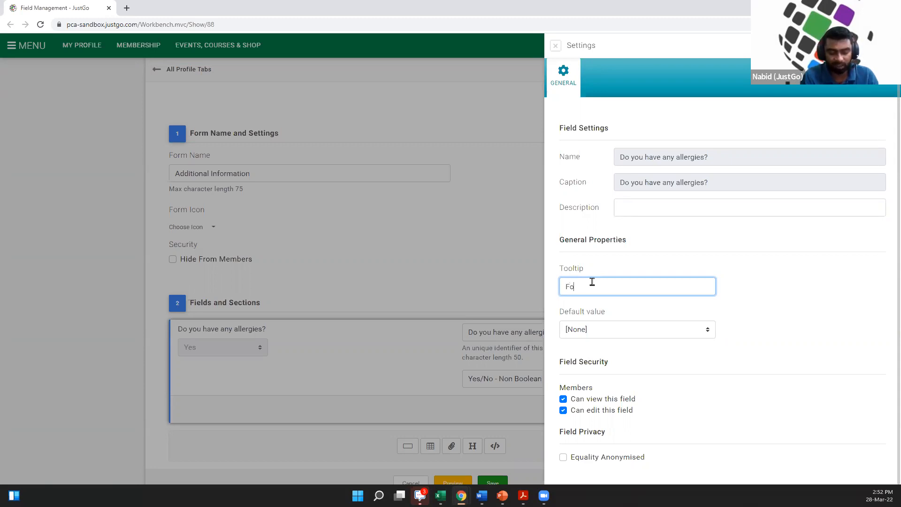
pyautogui.write('r example, nut allergy')
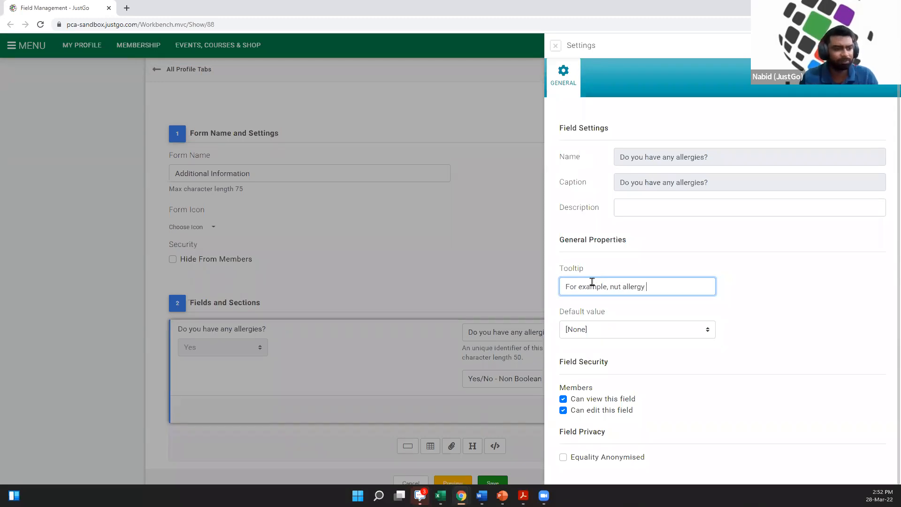
pyautogui.press('BackSpace')
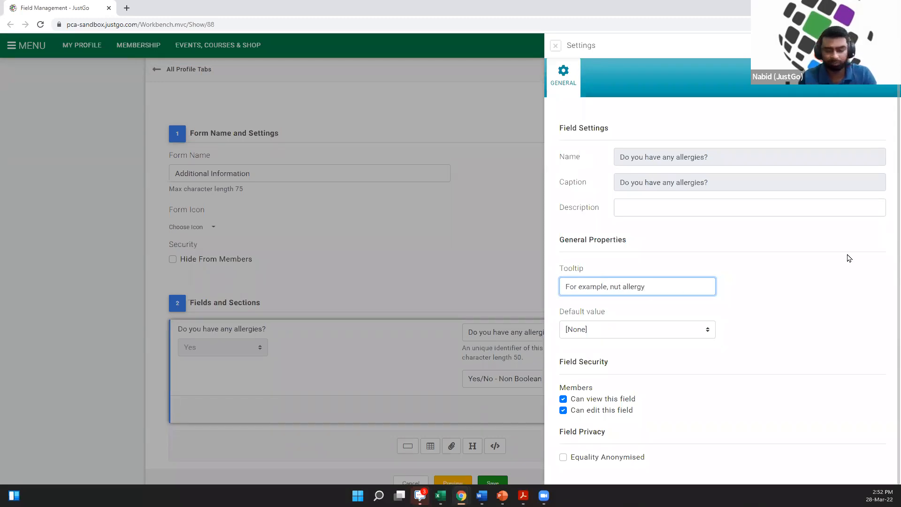
pyautogui.click(479, 326)
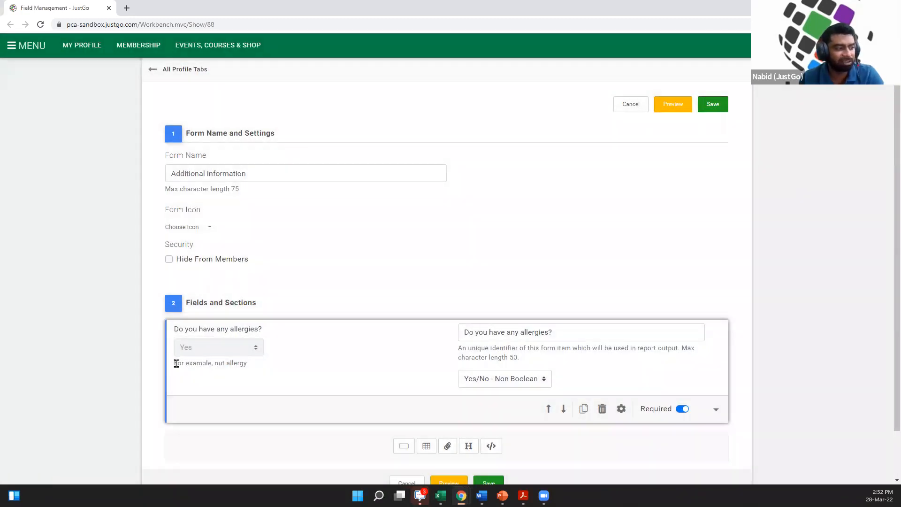
# Step: Examine the tooltip text shown beneath the allergies question's answer field
pyautogui.moveTo(176, 364)
pyautogui.mouseDown()
pyautogui.moveTo(246, 364)
pyautogui.moveTo(176, 366)
pyautogui.mouseUp()
pyautogui.click(247, 364)
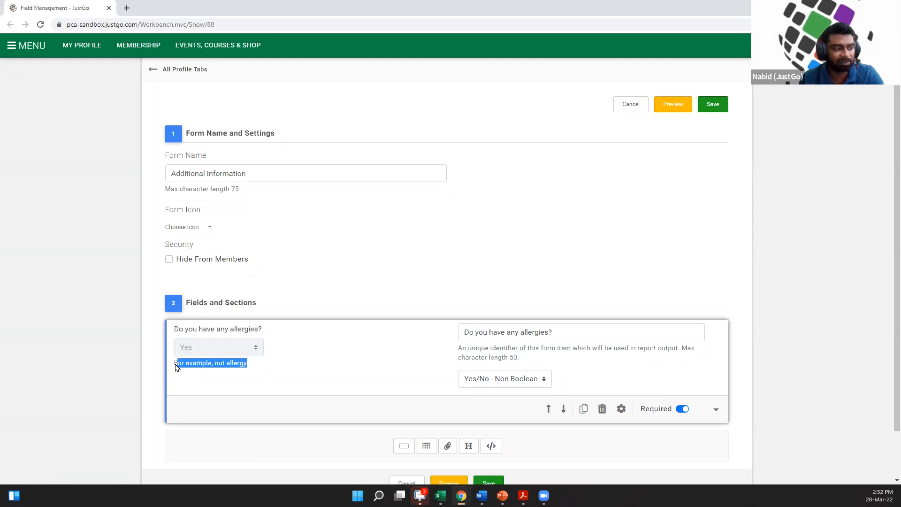
pyautogui.moveTo(176, 367); pyautogui.dragTo(173, 365)
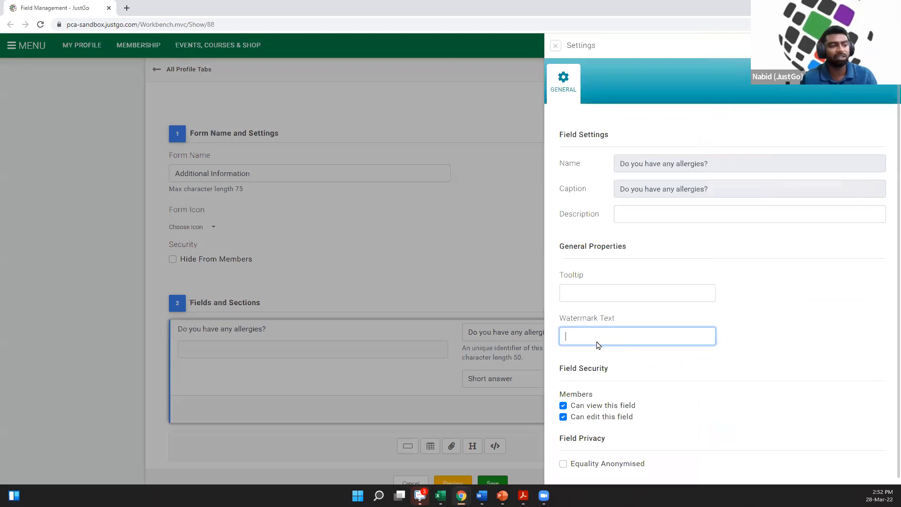
# Step: Set the short answer allergies question's watermark text to "For example, nut allergy" and close the settings
pyautogui.click(238, 344)
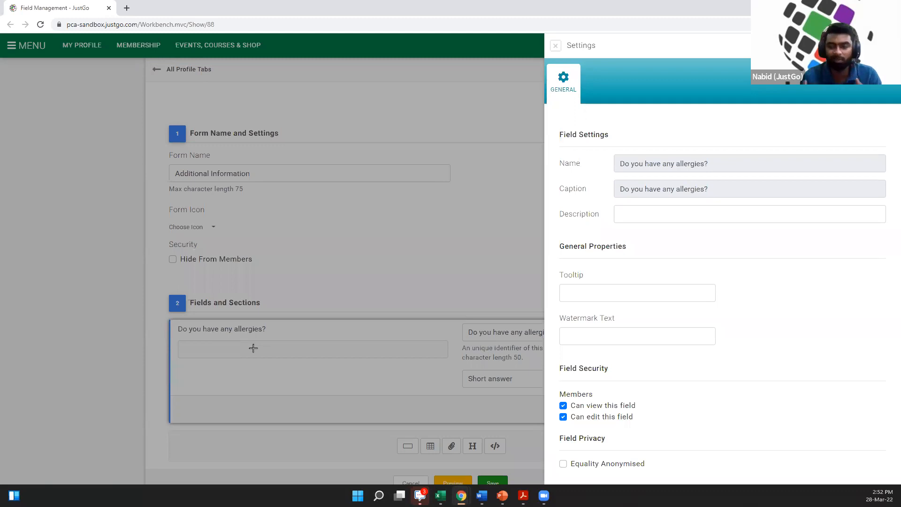
pyautogui.click(629, 338)
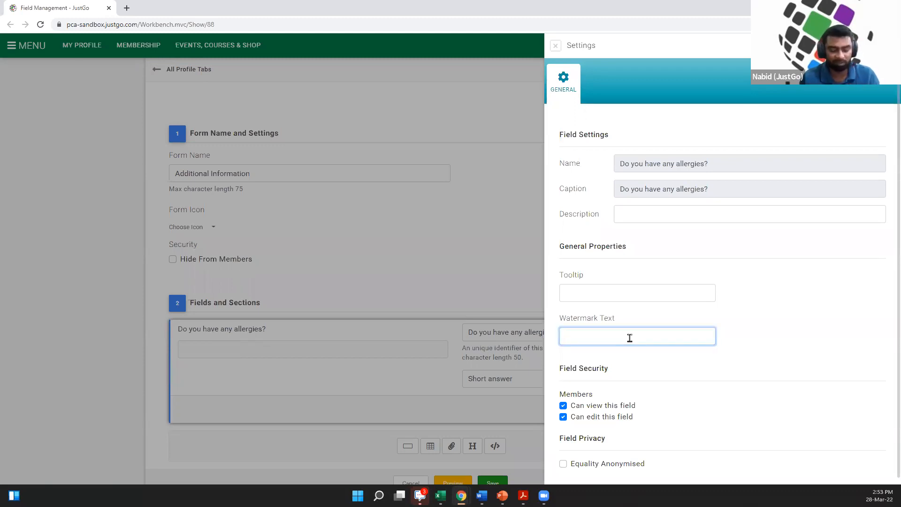
pyautogui.write('Fo')
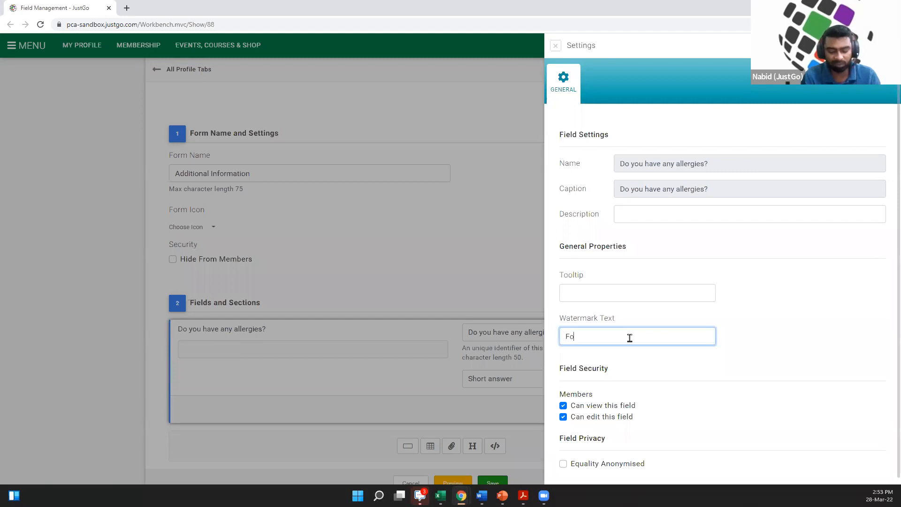
pyautogui.write('r example')
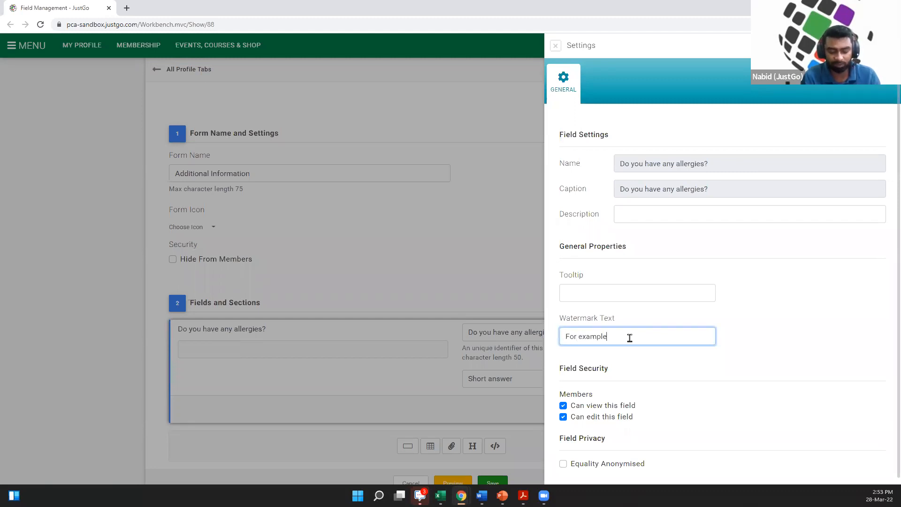
pyautogui.write(', nut allergy')
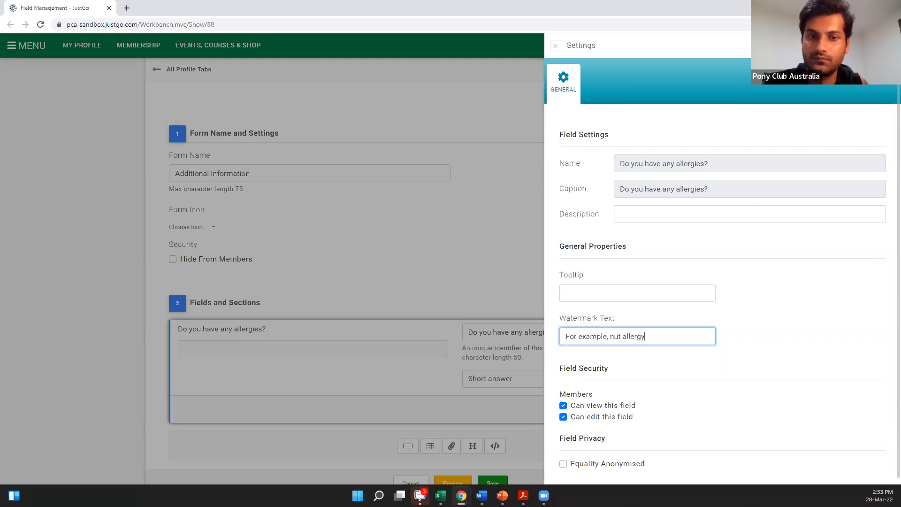
pyautogui.click(509, 307)
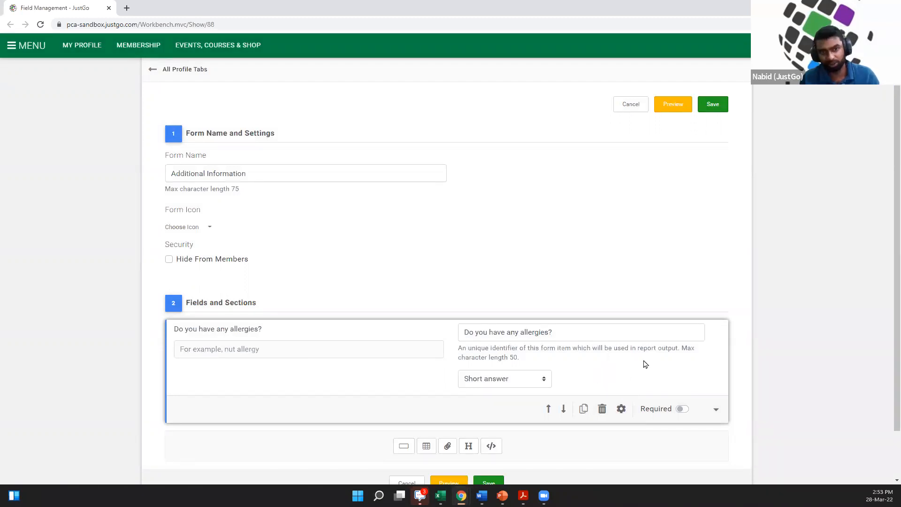
# Step: Add a table below the allergies question and title it "Allergens"
pyautogui.scroll(-1, 629, 376)
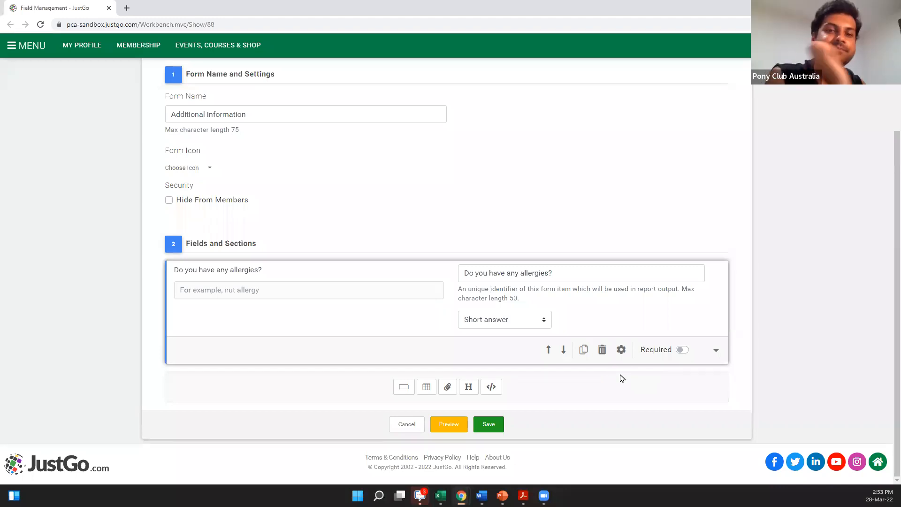
pyautogui.click(426, 387)
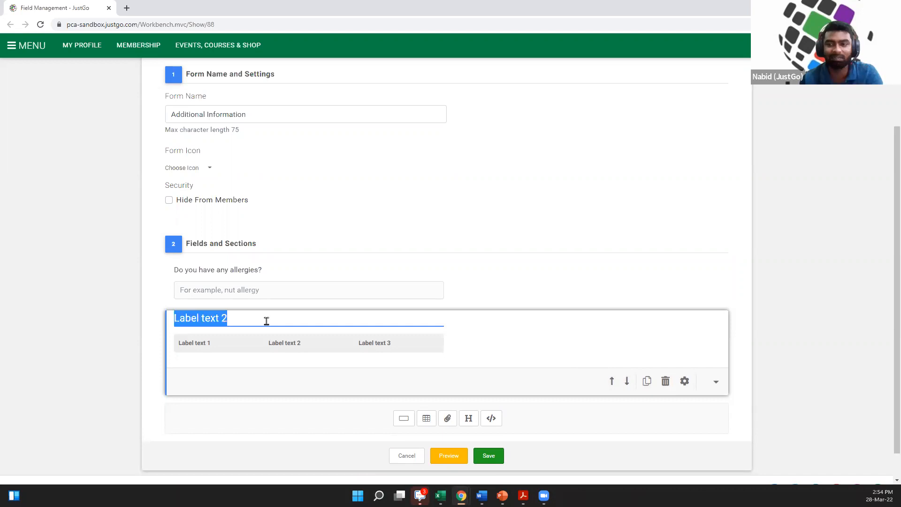
pyautogui.moveTo(256, 316); pyautogui.dragTo(134, 317)
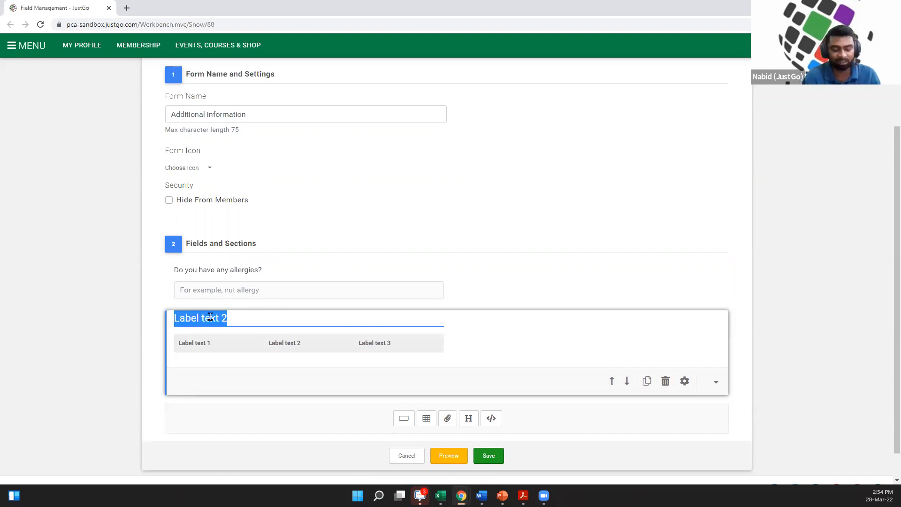
pyautogui.write('Allergens')
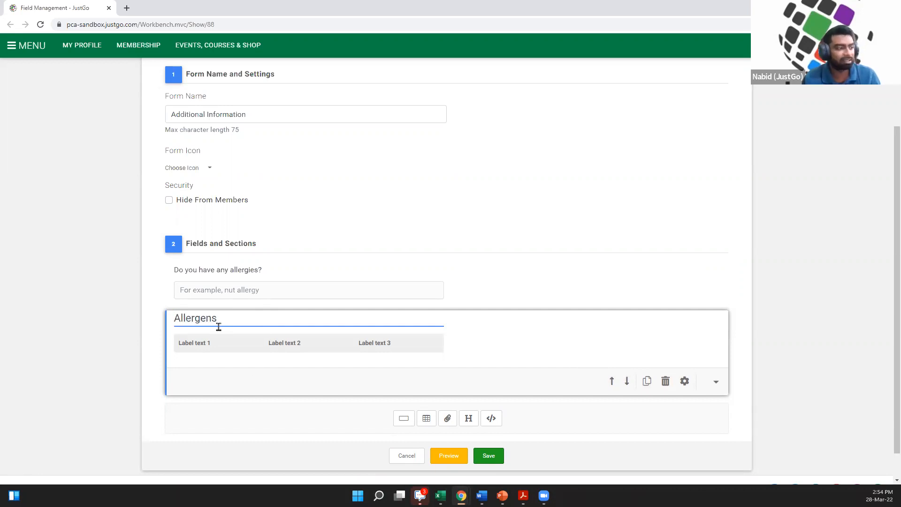
pyautogui.click(254, 371)
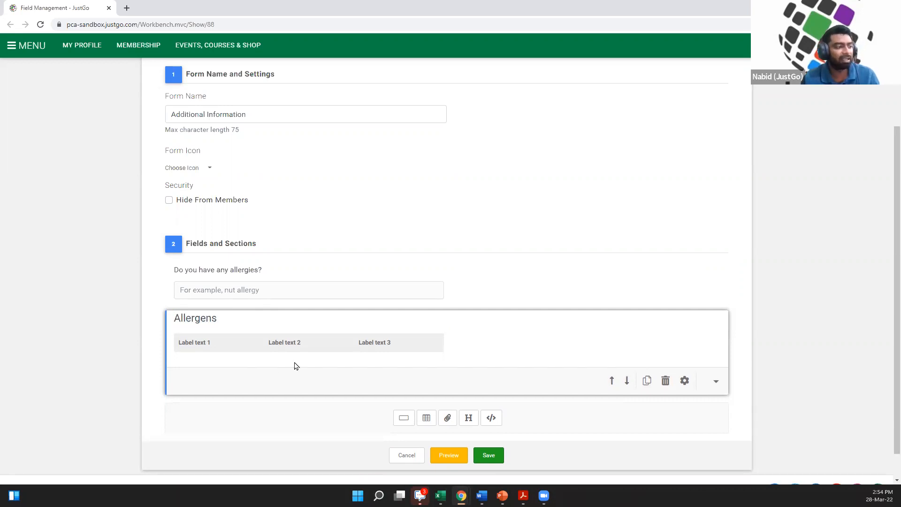
# Step: Open the Allergens table's column field settings and rename the first column "Severity"
pyautogui.click(684, 381)
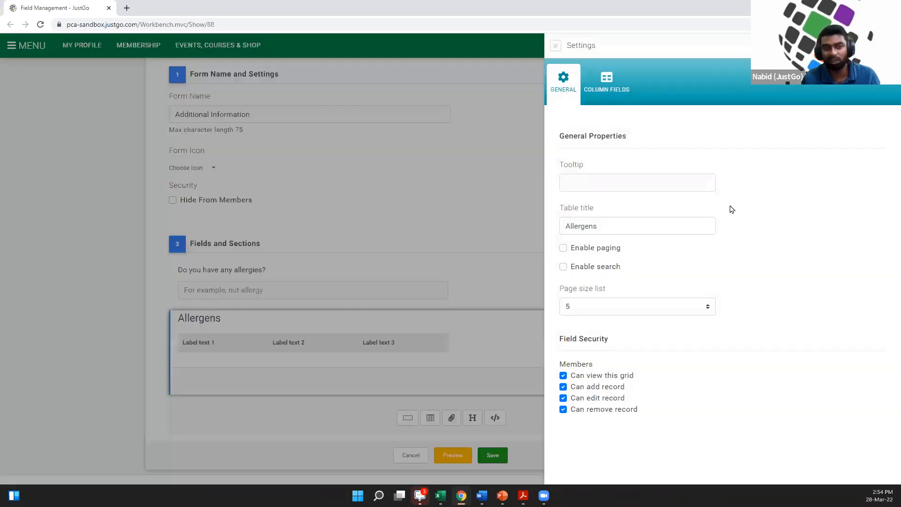
pyautogui.click(617, 84)
pyautogui.click(675, 150)
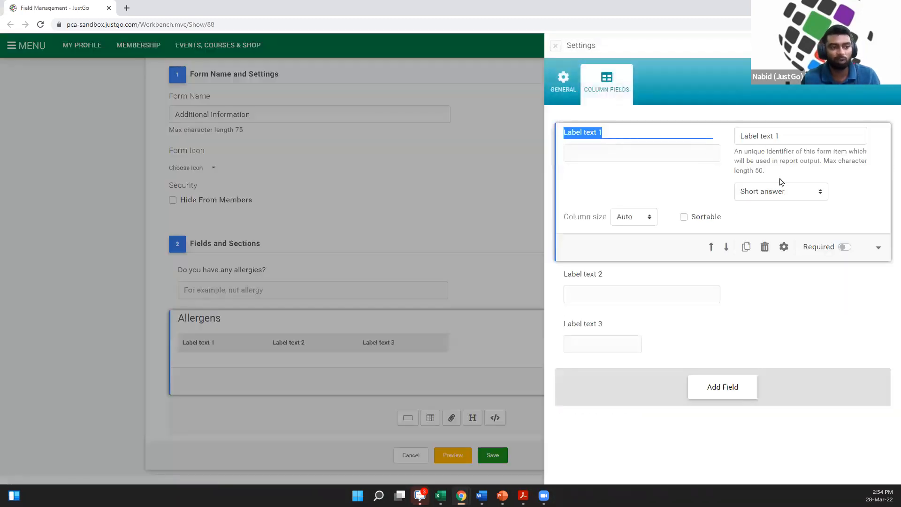
pyautogui.click(794, 191)
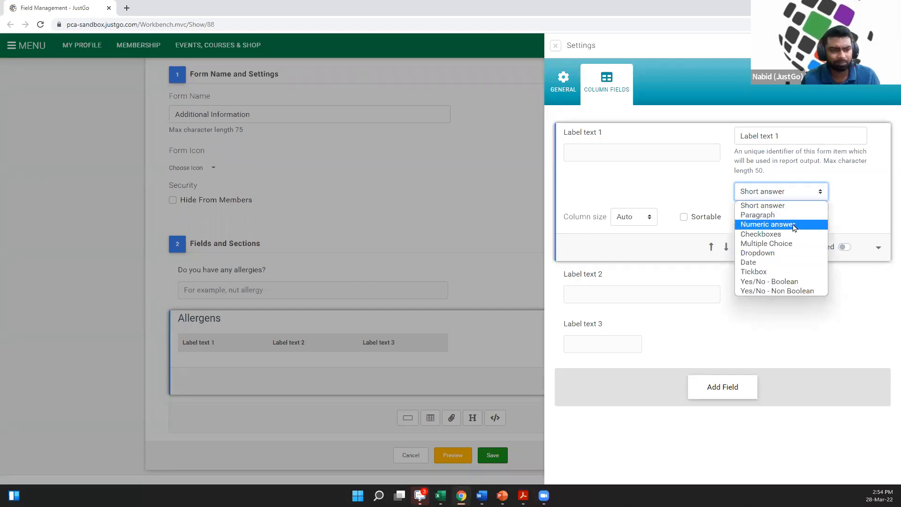
pyautogui.click(627, 132)
pyautogui.write('Swv')
pyautogui.press('BackSpace')
pyautogui.press('BackSpace')
pyautogui.write('w')
pyautogui.write('everity')
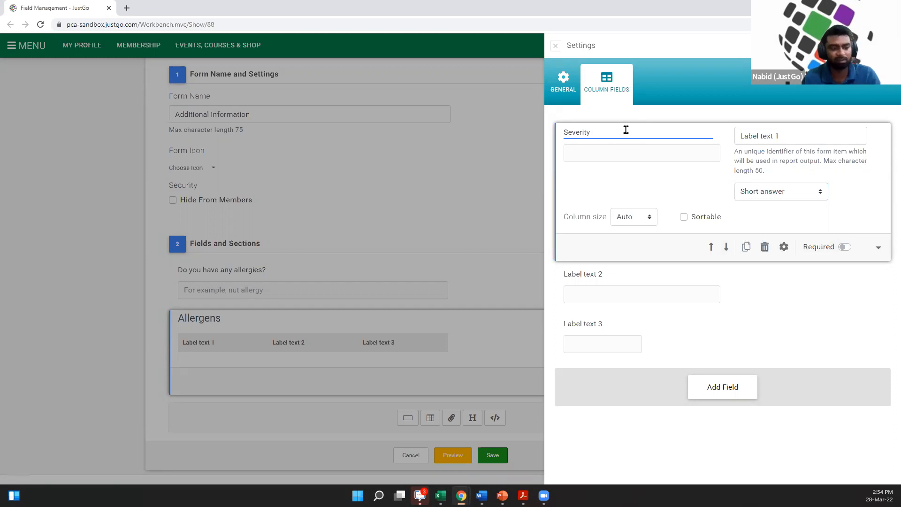
# Step: Change the Severity column to a Dropdown with the options Low, Mild and High
pyautogui.click(788, 191)
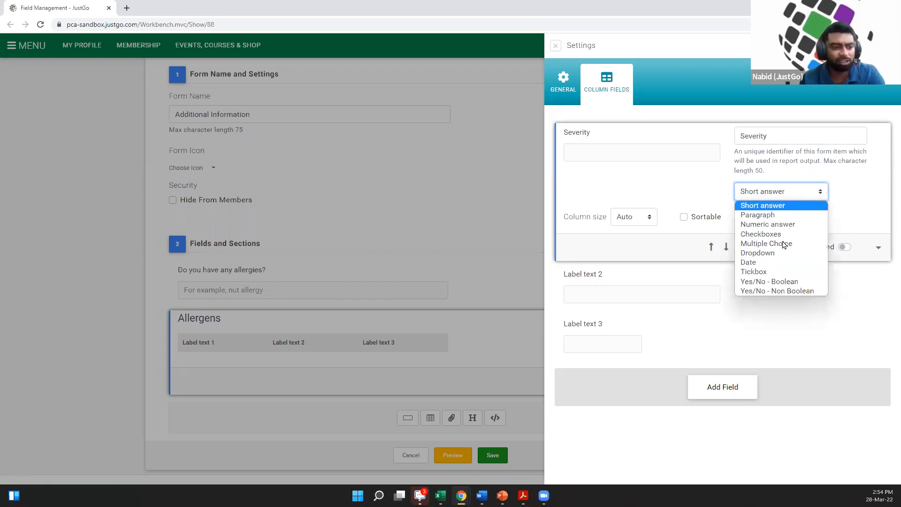
pyautogui.click(757, 253)
pyautogui.tripleClick(639, 154)
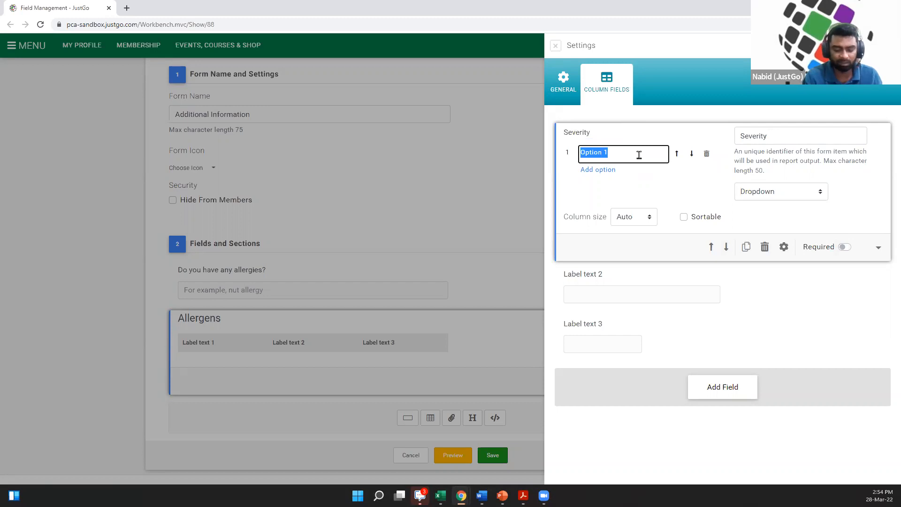
pyautogui.write('Low')
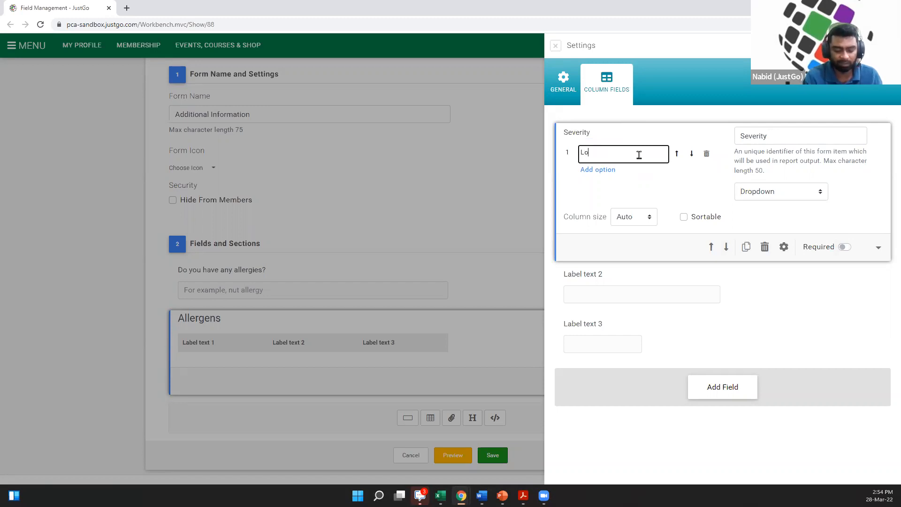
pyautogui.click(597, 170)
pyautogui.write('Mild')
pyautogui.click(597, 187)
pyautogui.write('S')
pyautogui.press('BackSpace')
pyautogui.write('High')
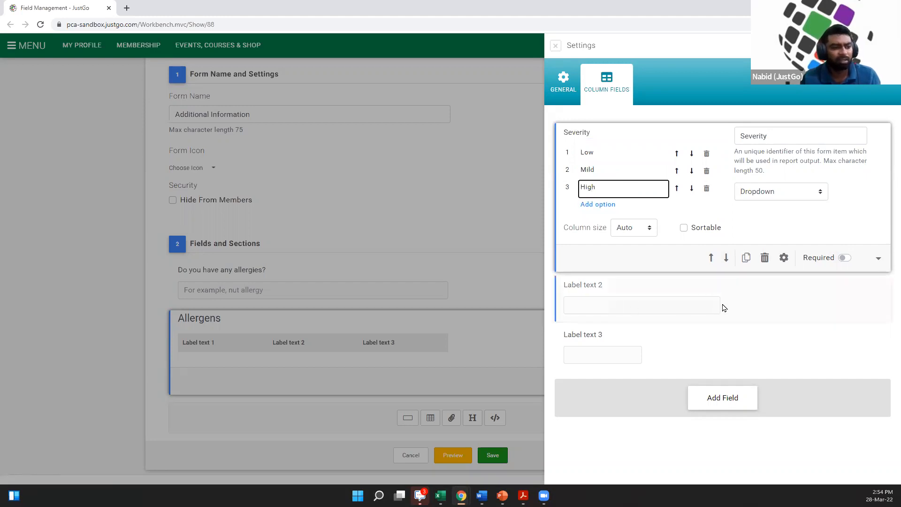
# Step: Rename the Allergens table's second column "Allergen"
pyautogui.click(737, 308)
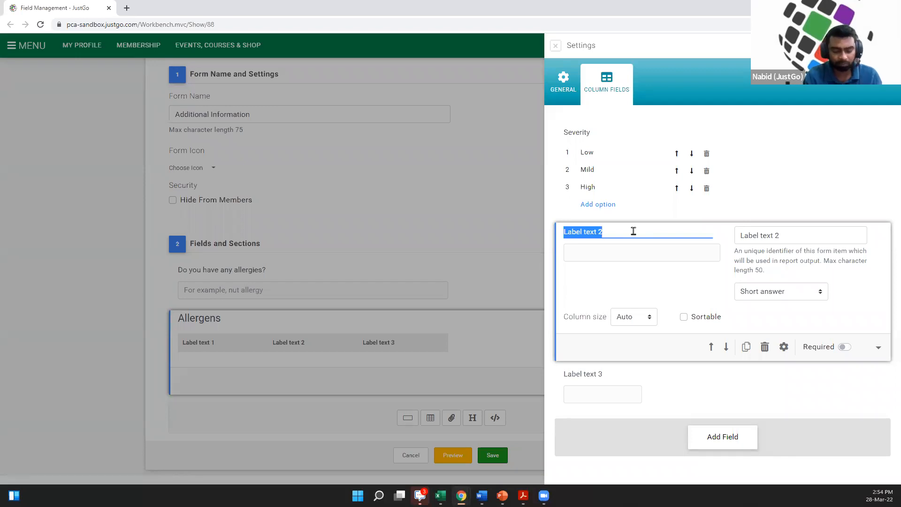
pyautogui.write('Allergen')
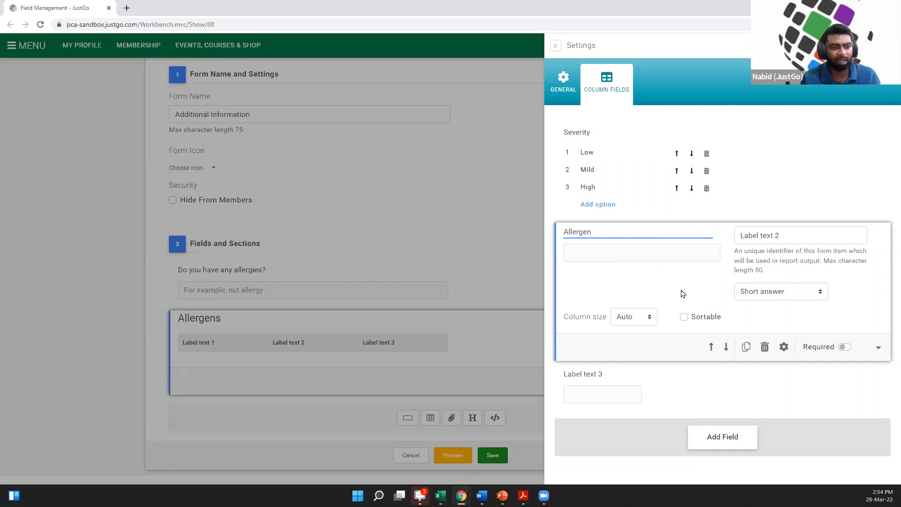
pyautogui.click(668, 354)
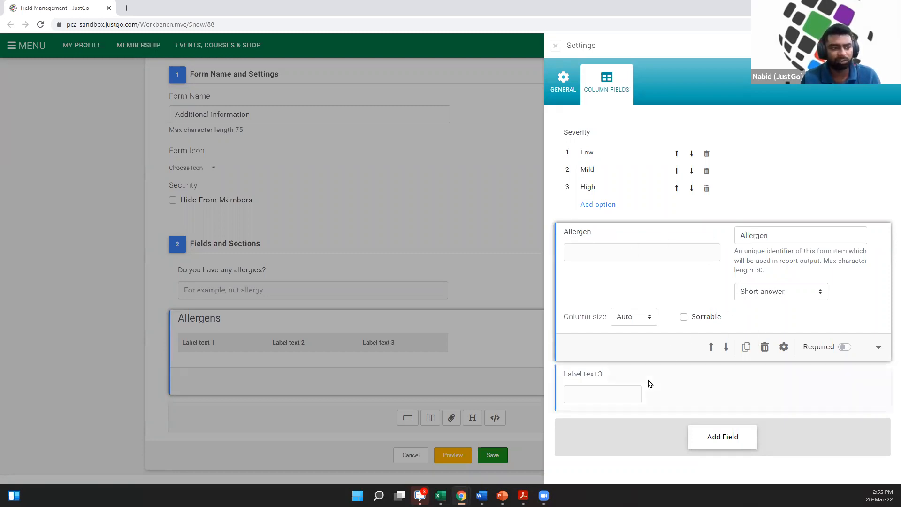
# Step: Rename the Allergens table's third column "Last contact", set its answer type to Date and close the table settings
pyautogui.click(673, 384)
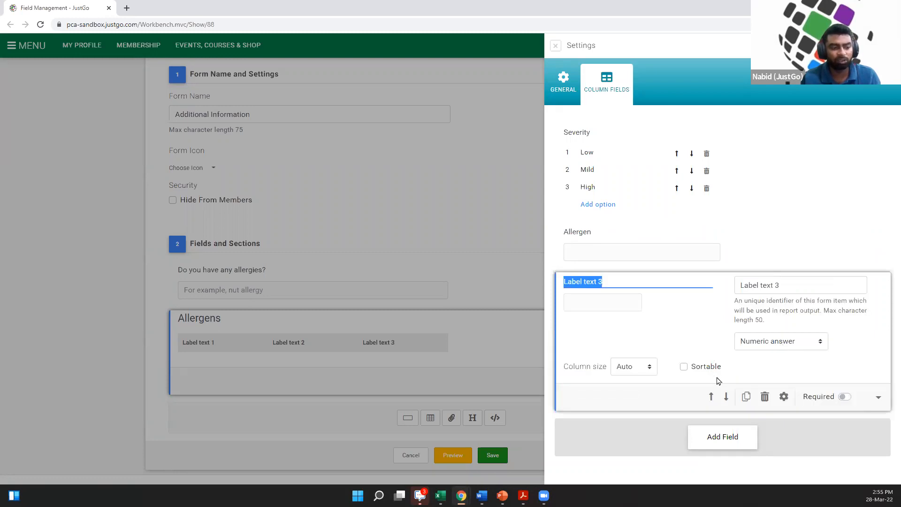
pyautogui.click(792, 343)
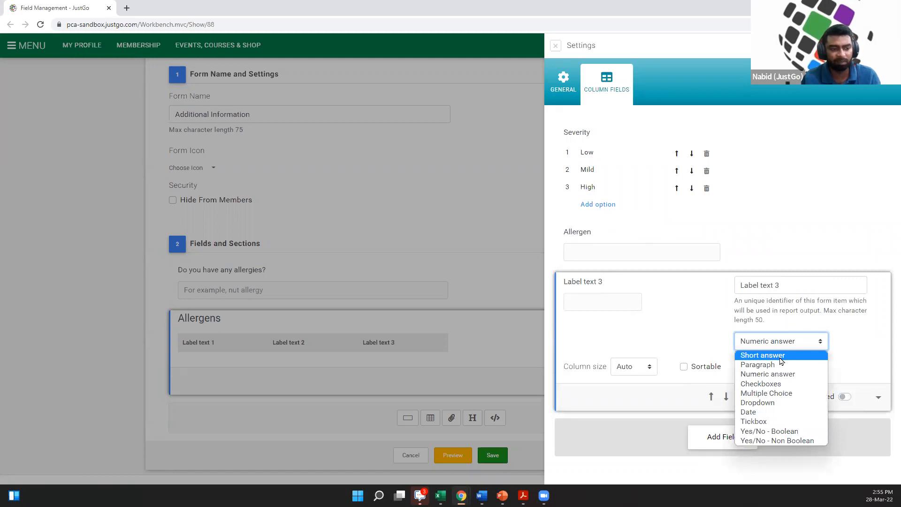
pyautogui.click(782, 355)
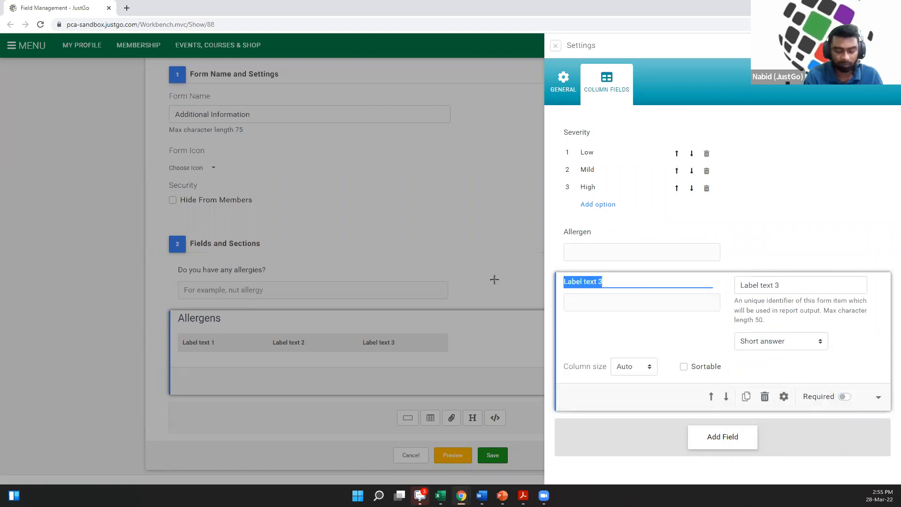
pyautogui.write('Last')
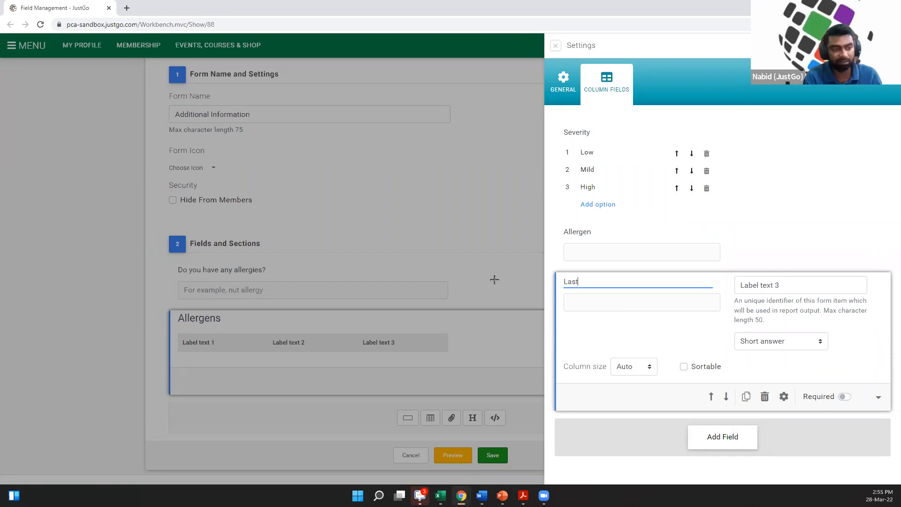
pyautogui.write(' contact')
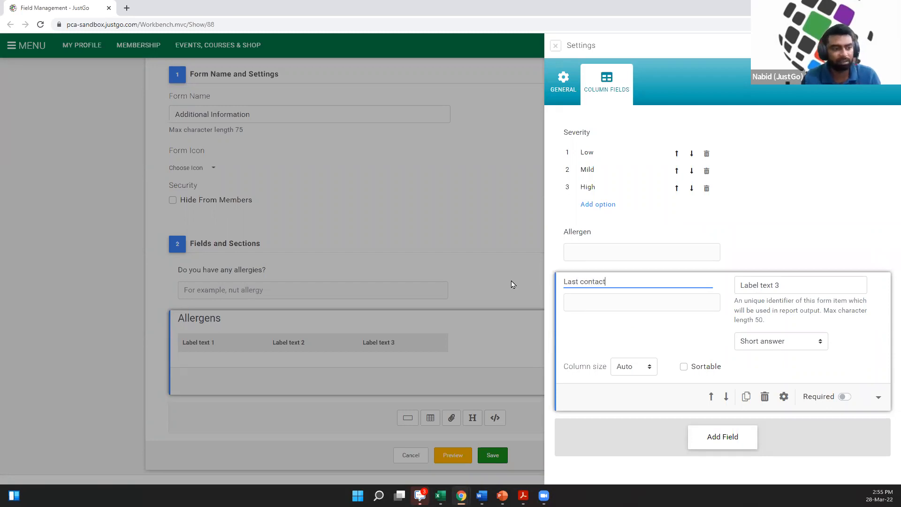
pyautogui.click(791, 348)
pyautogui.click(755, 412)
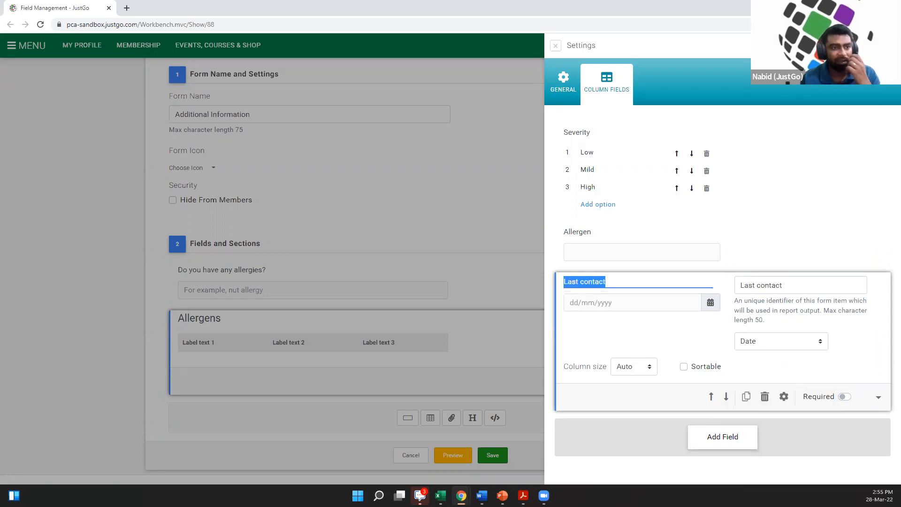
pyautogui.click(398, 351)
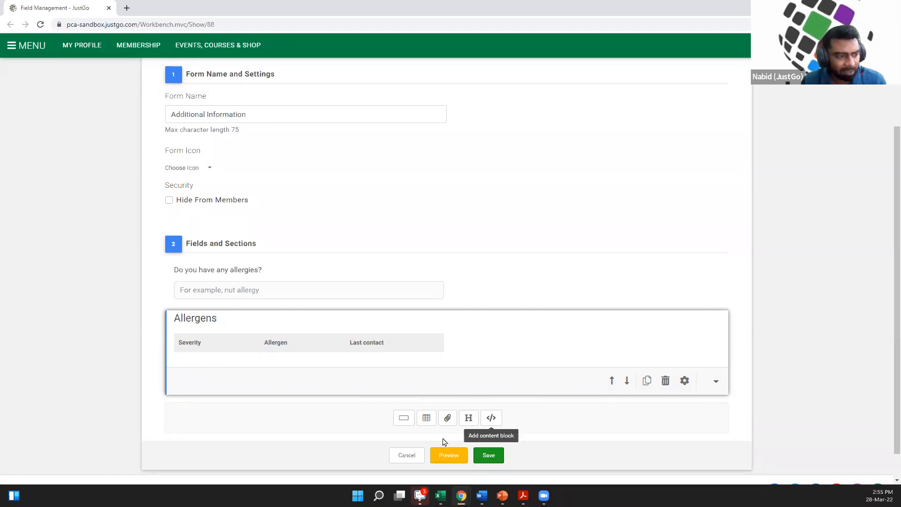
# Step: Add an attachment item and a heading block below the Allergens table
pyautogui.click(448, 419)
pyautogui.scroll(-2, 469, 361)
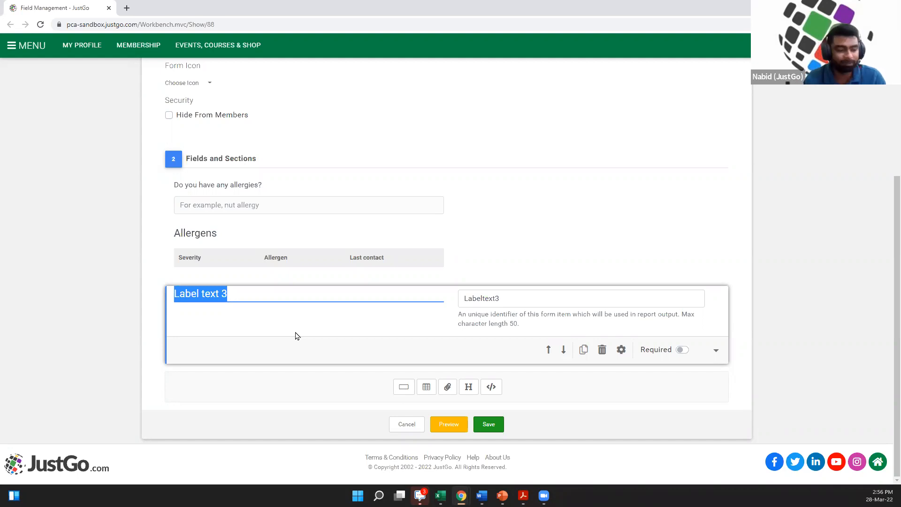
pyautogui.click(469, 388)
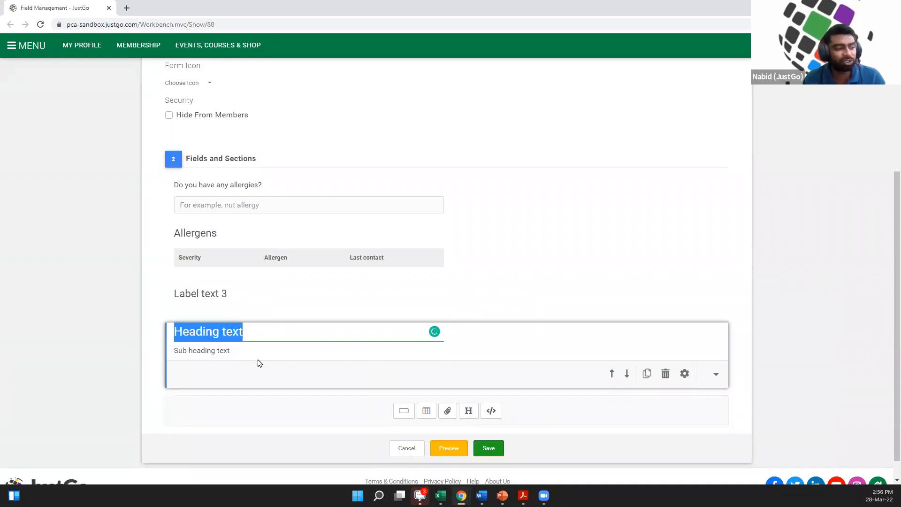
pyautogui.click(251, 350)
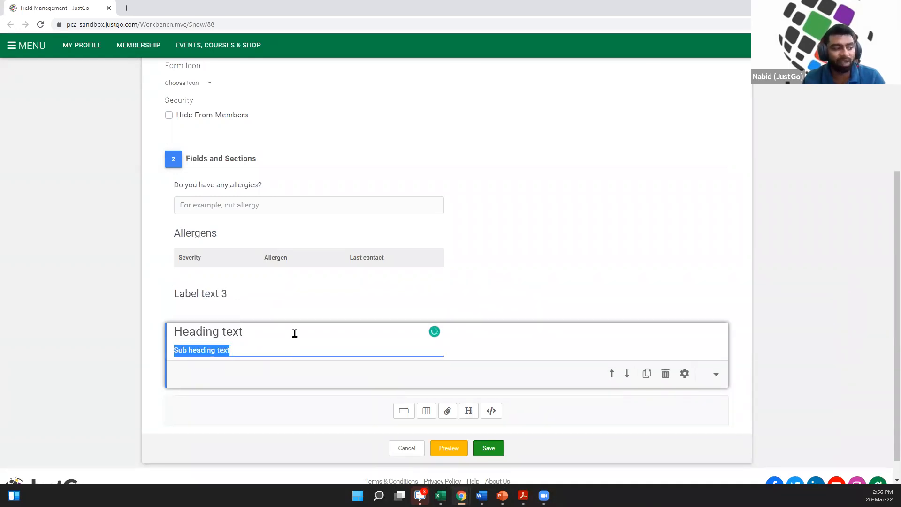
pyautogui.click(294, 333)
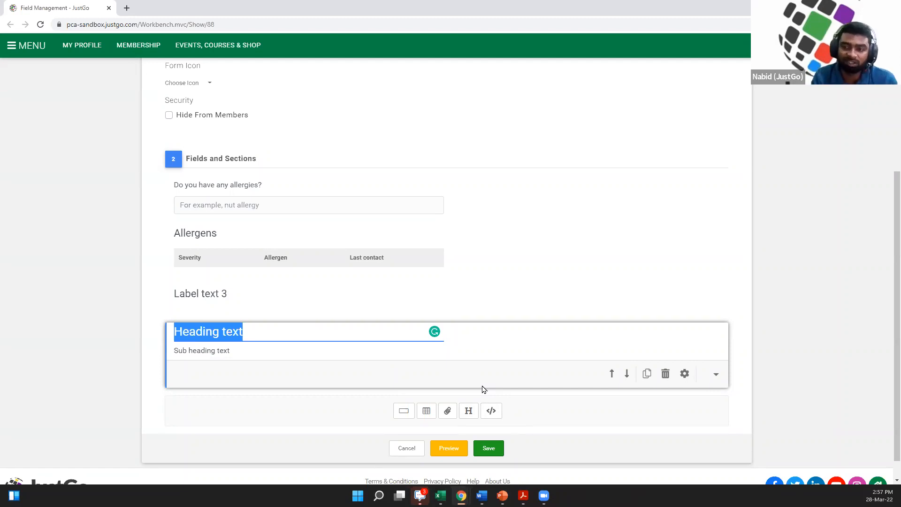
pyautogui.click(283, 351)
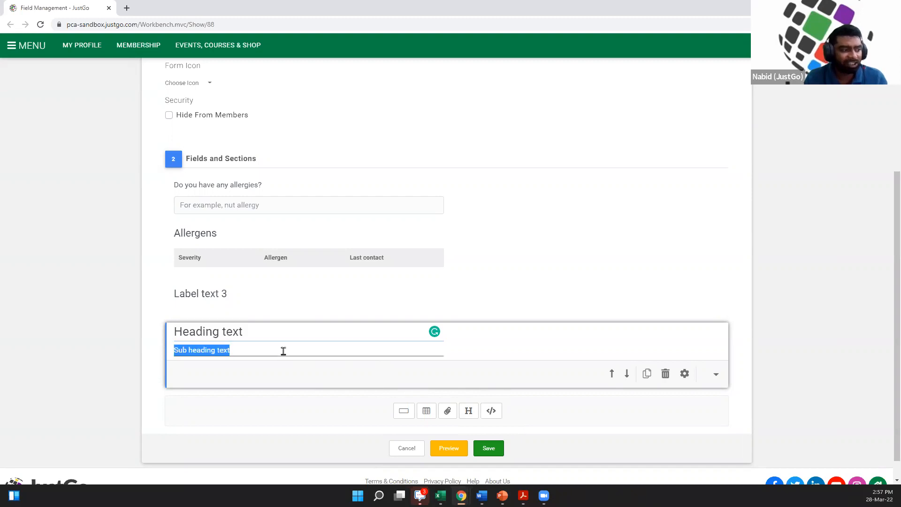
pyautogui.click(327, 331)
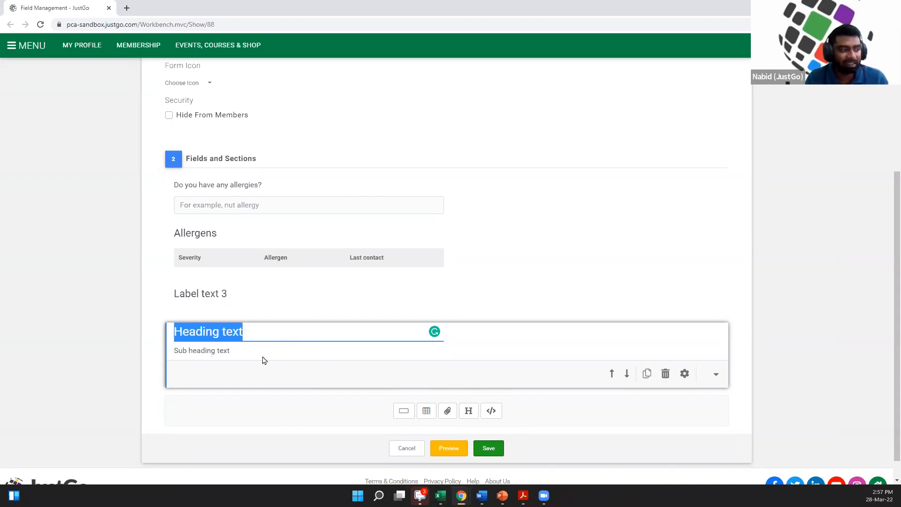
pyautogui.click(282, 348)
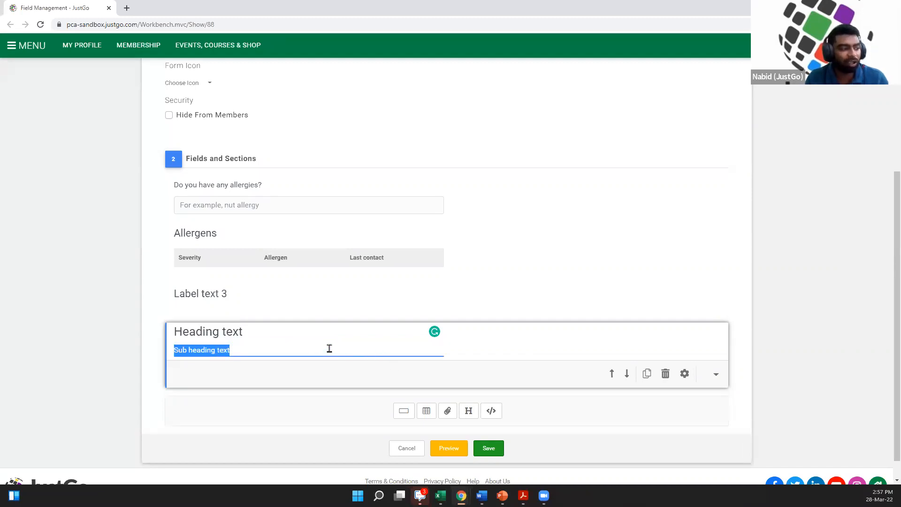
pyautogui.click(265, 329)
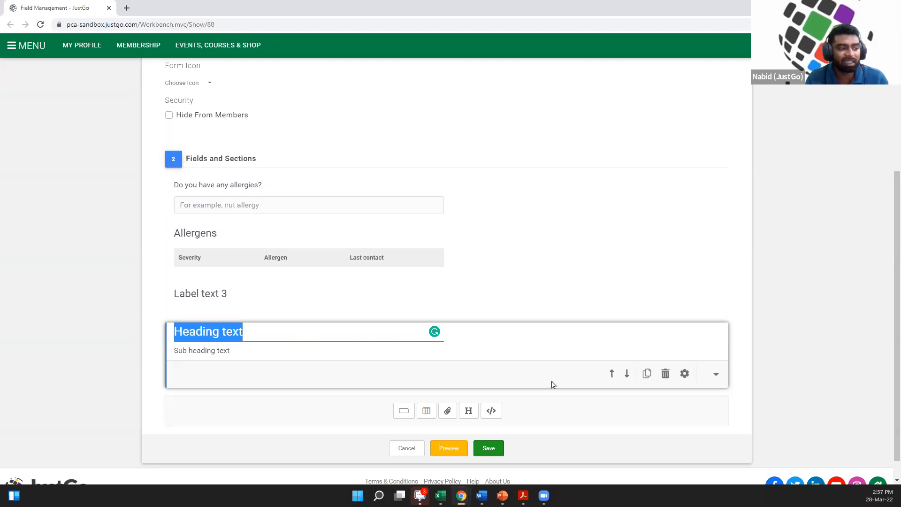
# Step: Move the new heading block up to the start of the form, above the allergies question
pyautogui.click(611, 374)
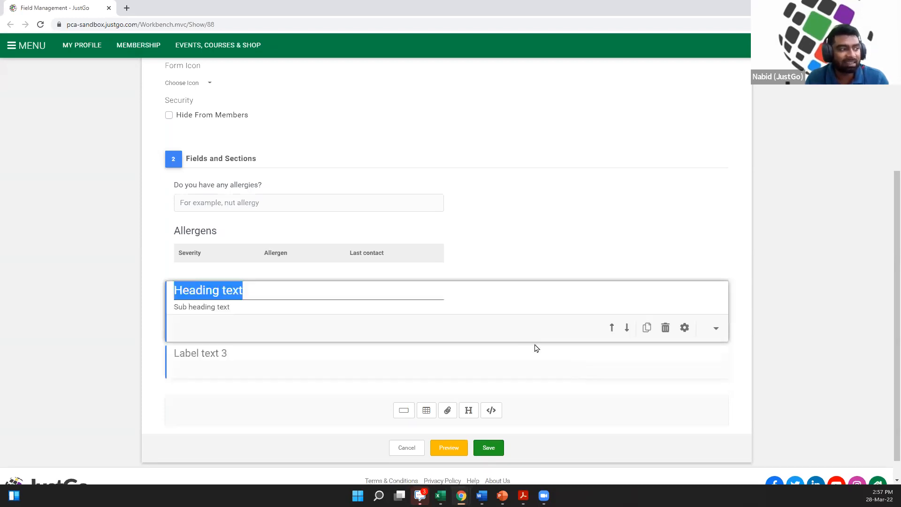
pyautogui.click(613, 334)
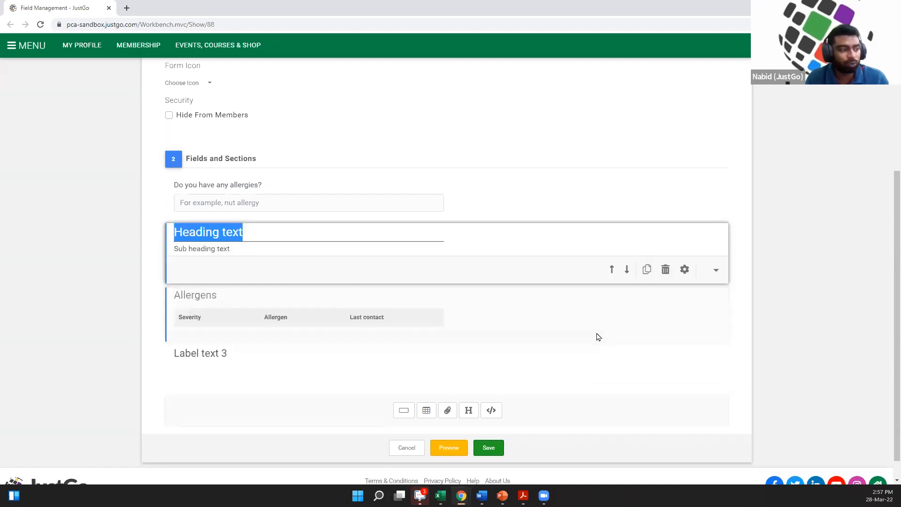
pyautogui.click(612, 278)
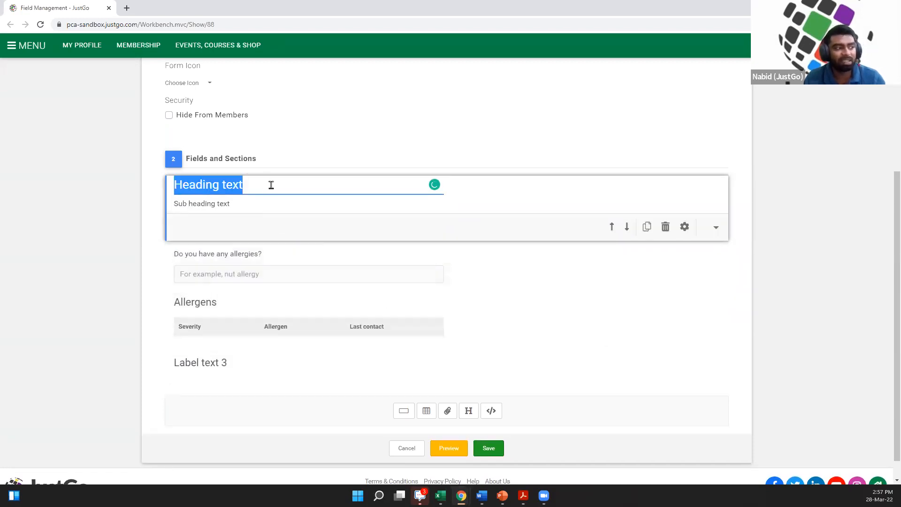
# Step: Title the heading block "Equality" and clear its sub heading text
pyautogui.write('Equal')
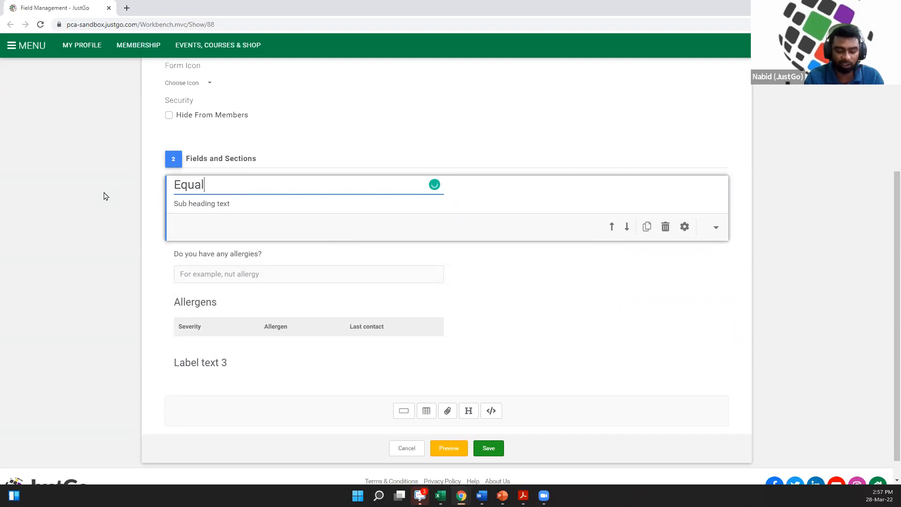
pyautogui.write('ity')
pyautogui.click(333, 203)
pyautogui.press('BackSpace')
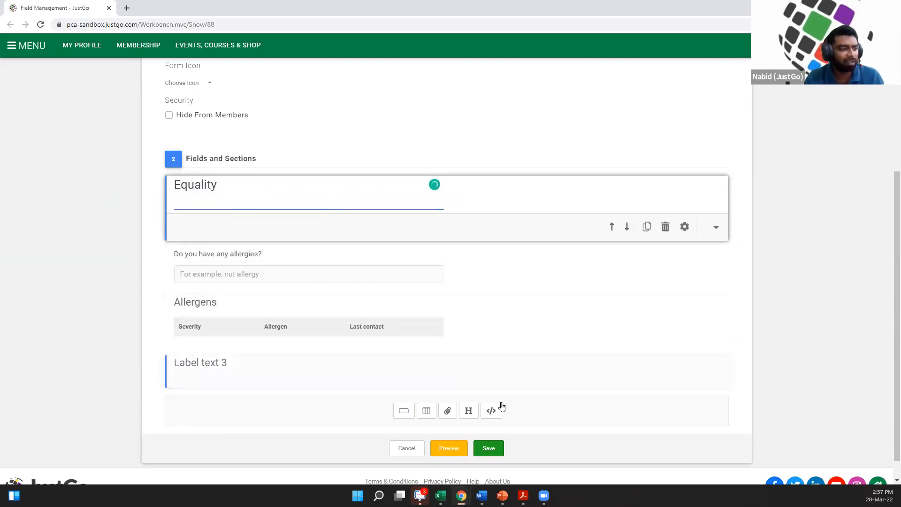
# Step: Add another heading block titled "Medical information" directly above the allergies question
pyautogui.click(472, 411)
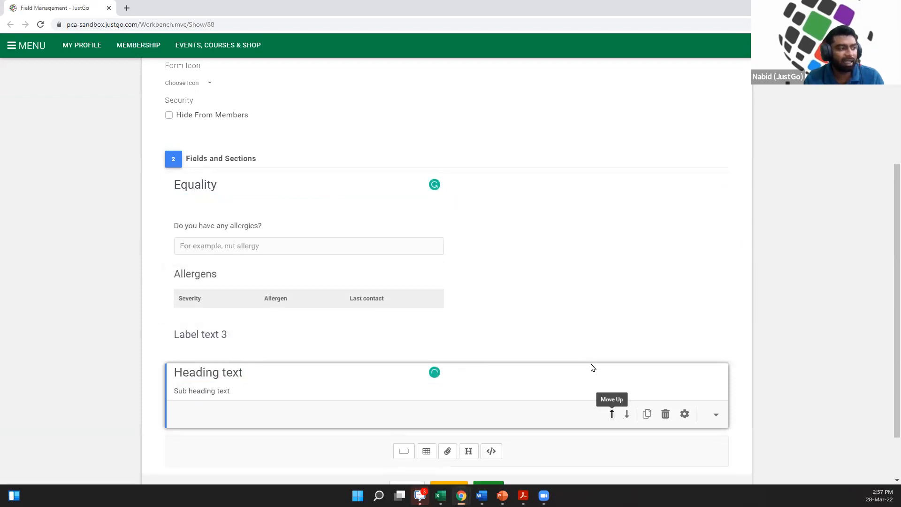
pyautogui.click(611, 414)
pyautogui.click(611, 373)
pyautogui.click(611, 313)
pyautogui.write('Medic')
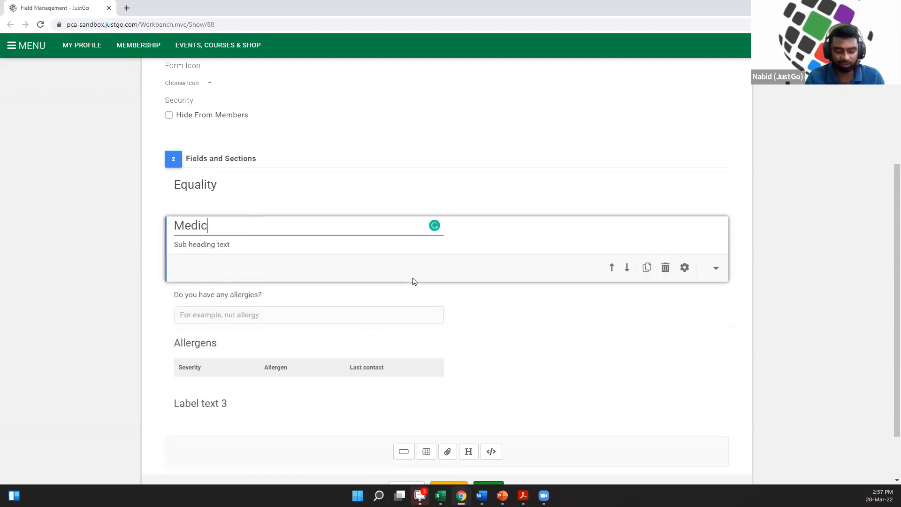
pyautogui.write('al information')
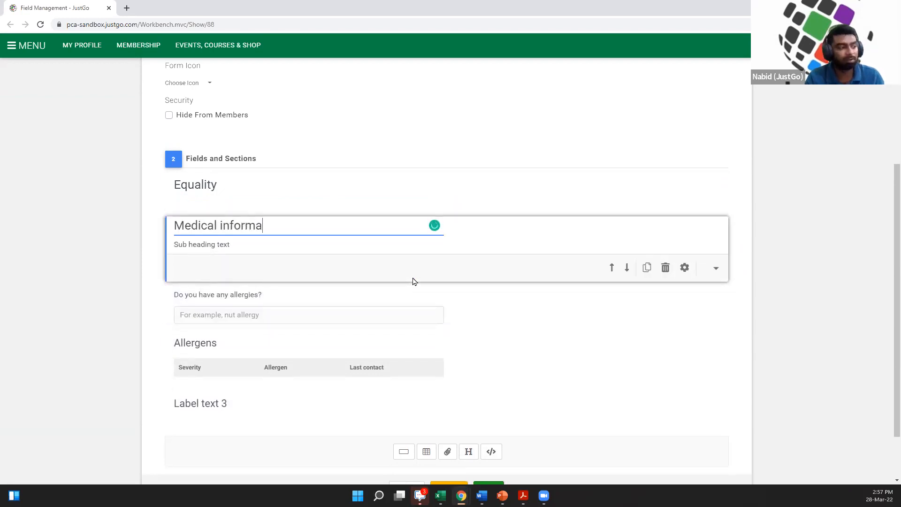
# Step: Insert a new field directly after the Equality heading
pyautogui.click(680, 201)
pyautogui.click(714, 227)
pyautogui.click(688, 248)
pyautogui.click(690, 256)
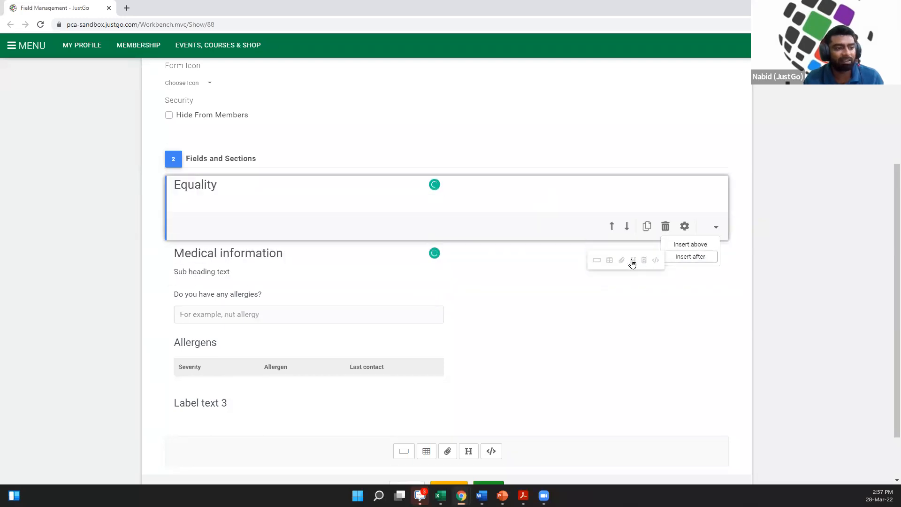
pyautogui.click(596, 262)
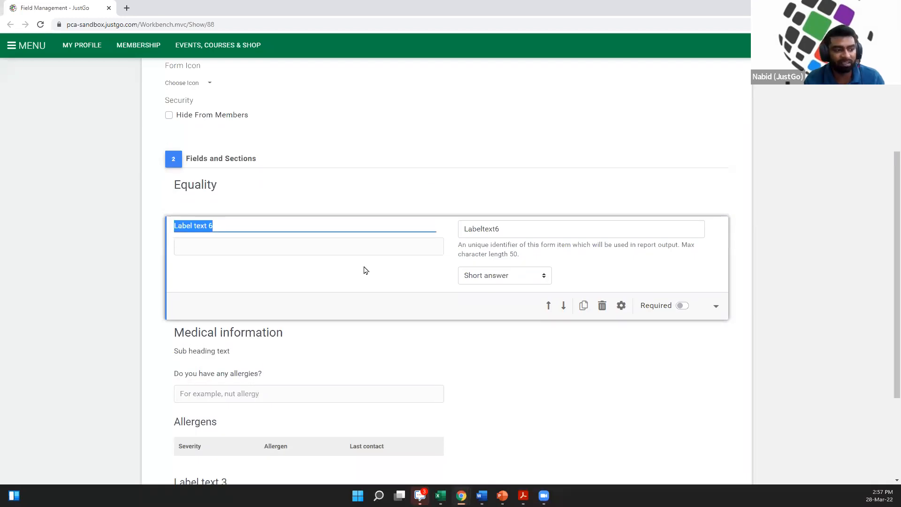
# Step: Add a content block at the end of the form and delete its "hello world" placeholder text
pyautogui.scroll(-2, 364, 269)
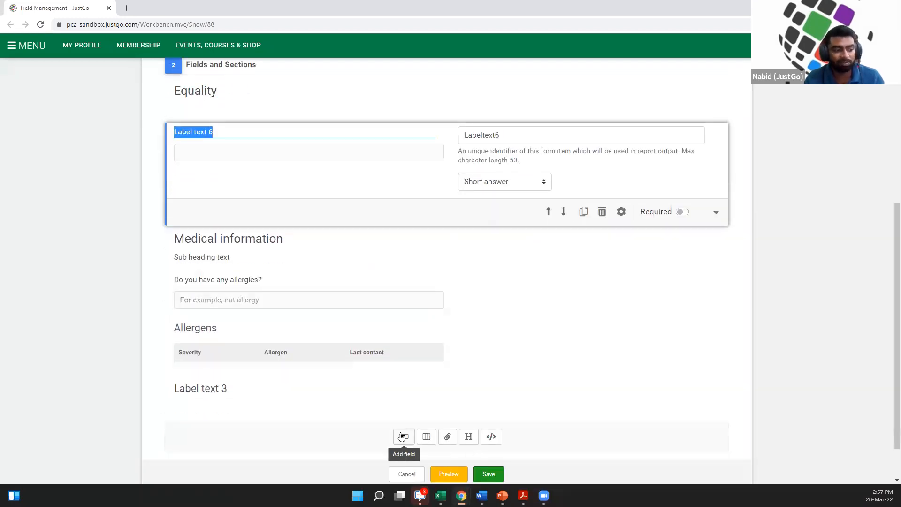
pyautogui.scroll(2, 396, 270)
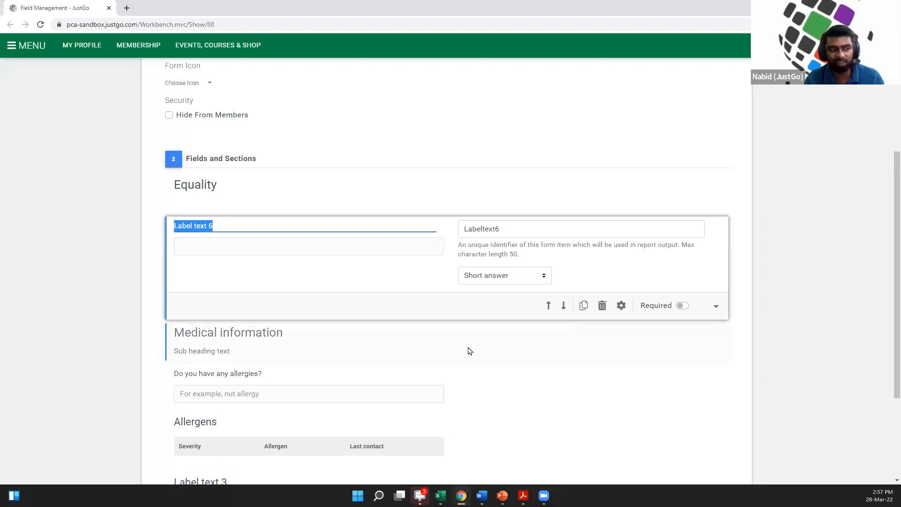
pyautogui.scroll(-1, 469, 351)
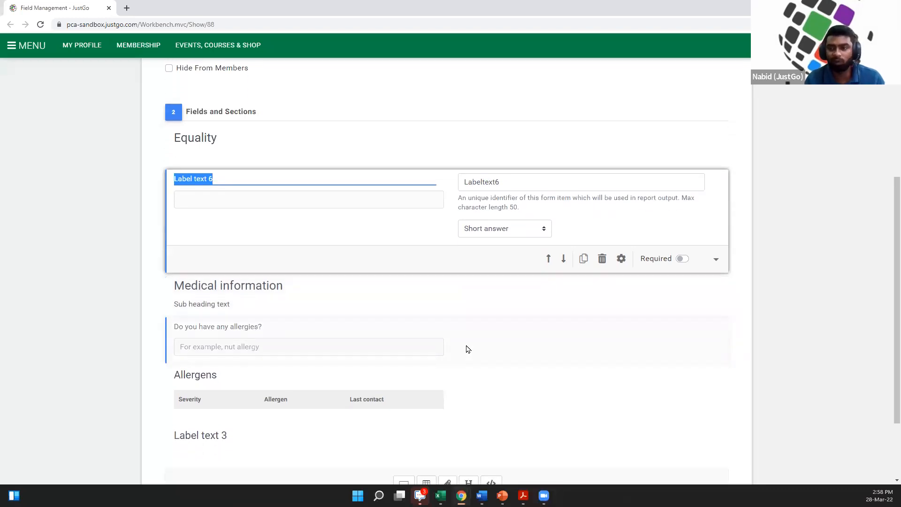
pyautogui.scroll(-2, 454, 321)
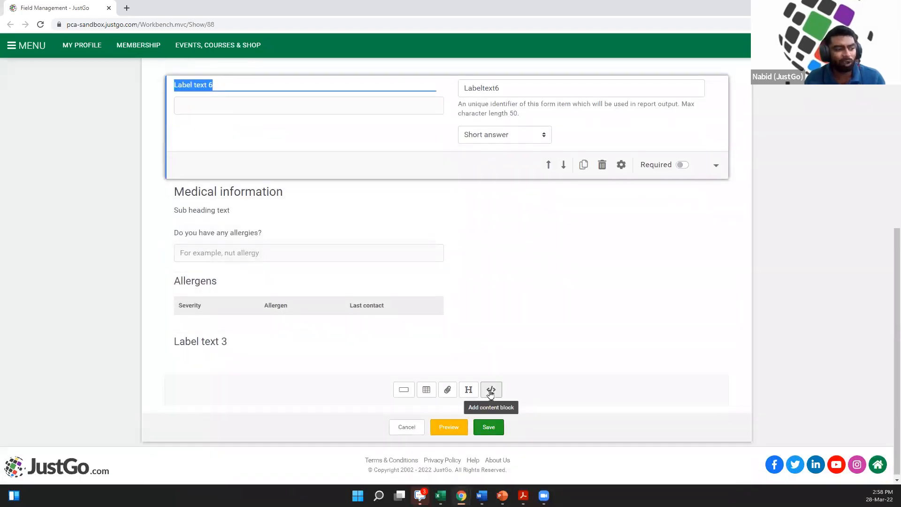
pyautogui.click(490, 391)
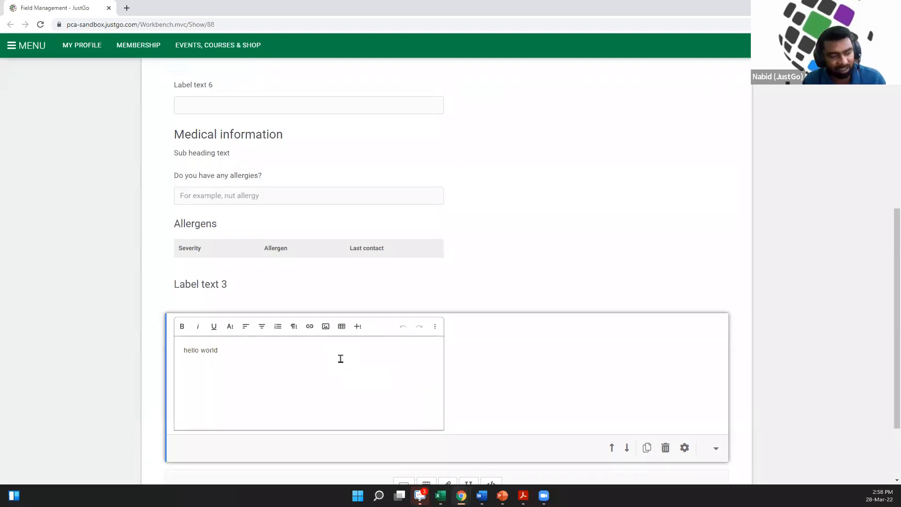
pyautogui.moveTo(307, 358); pyautogui.dragTo(135, 363)
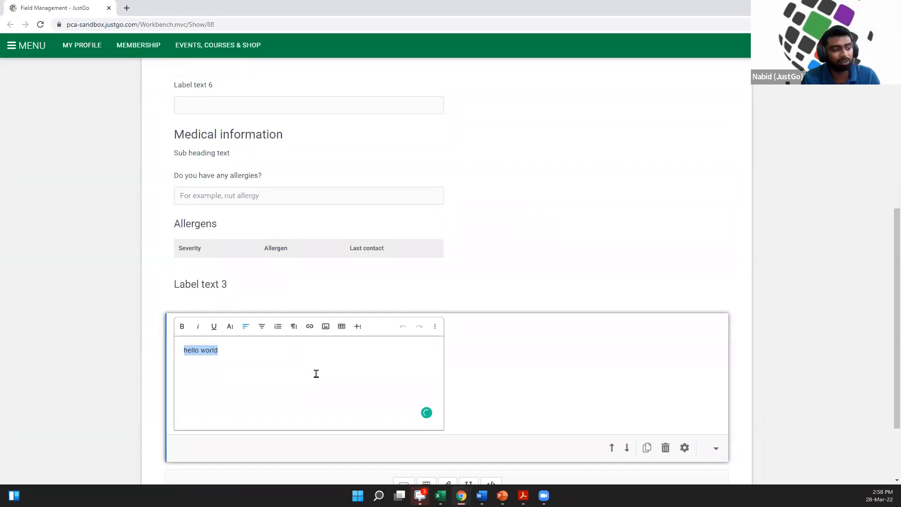
pyautogui.press('BackSpace')
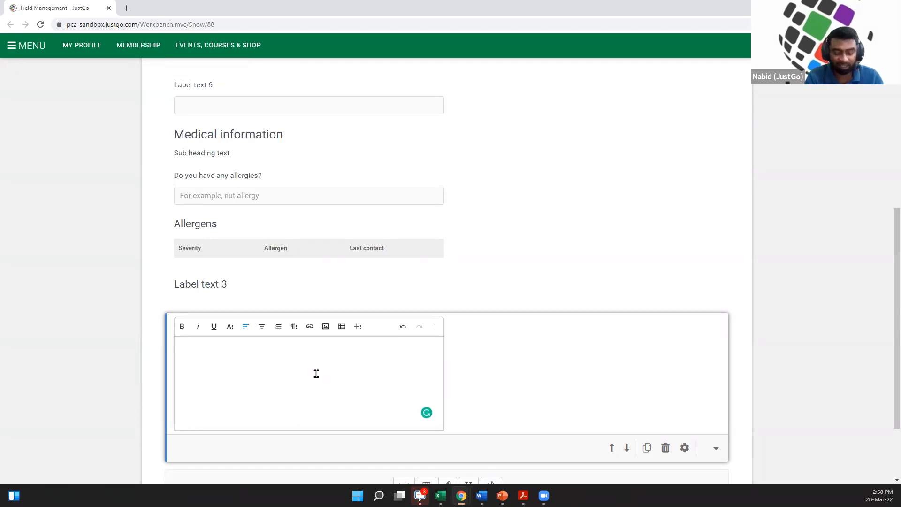
# Step: Write "Club operates only on the weekends" in the content block
pyautogui.write('We')
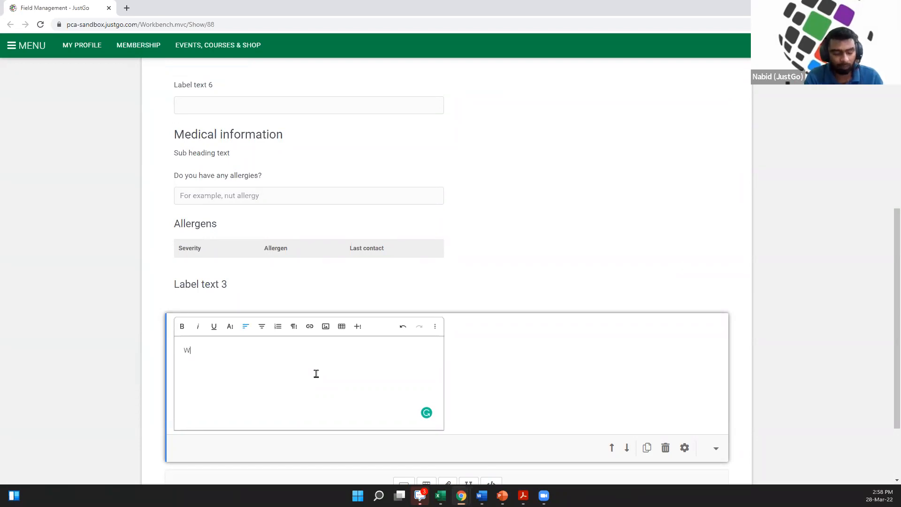
pyautogui.press('BackSpace')
pyautogui.press('BackSpace')
pyautogui.write('Club ad')
pyautogui.press('BackSpace')
pyautogui.press('BackSpace')
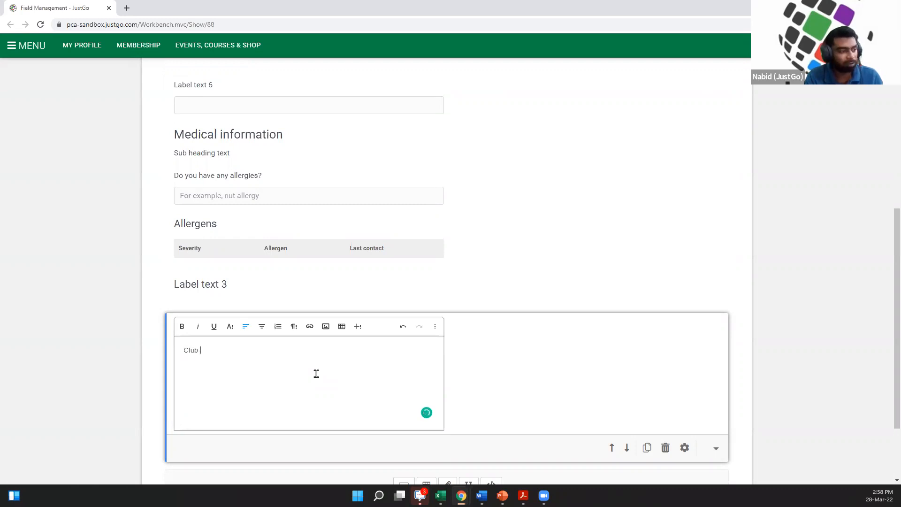
pyautogui.write('operat')
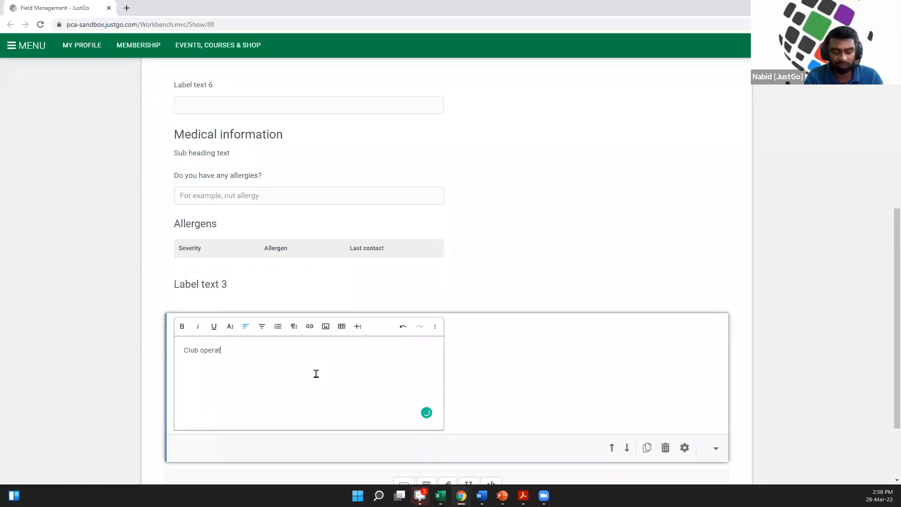
pyautogui.write('es only')
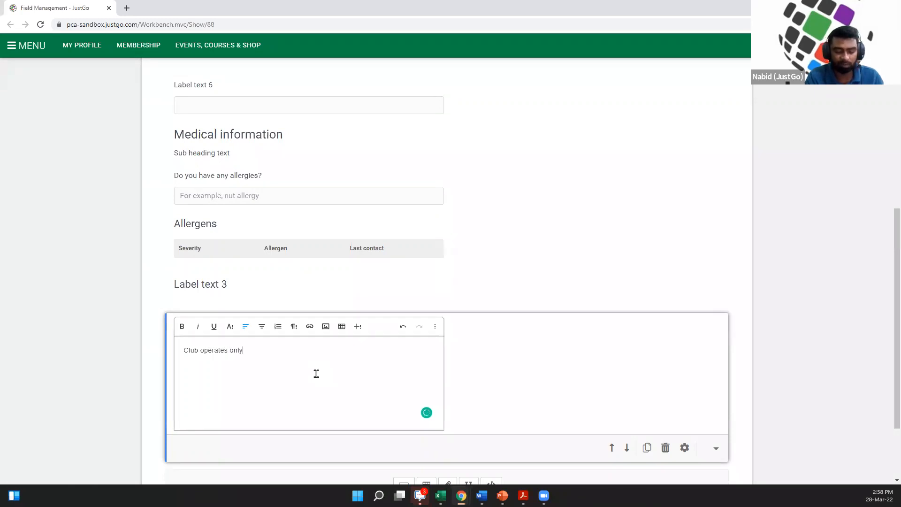
pyautogui.write(' on the wee')
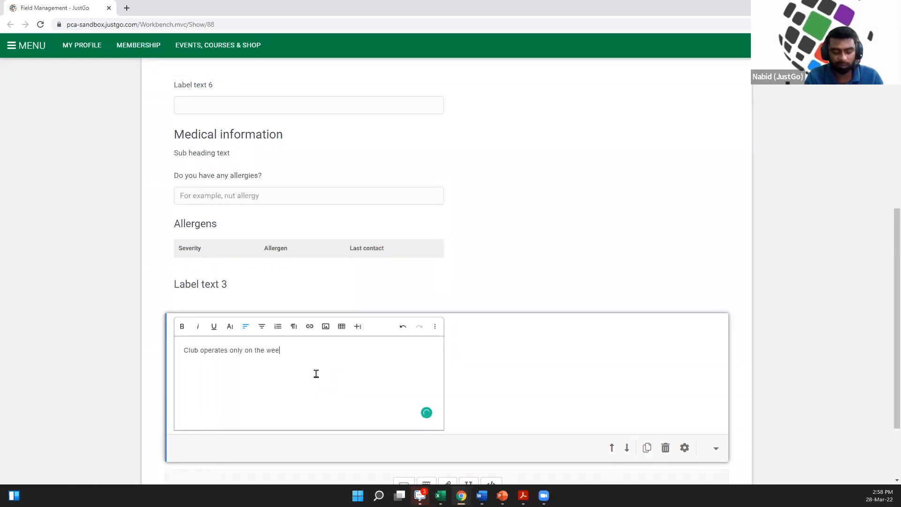
pyautogui.write('kends')
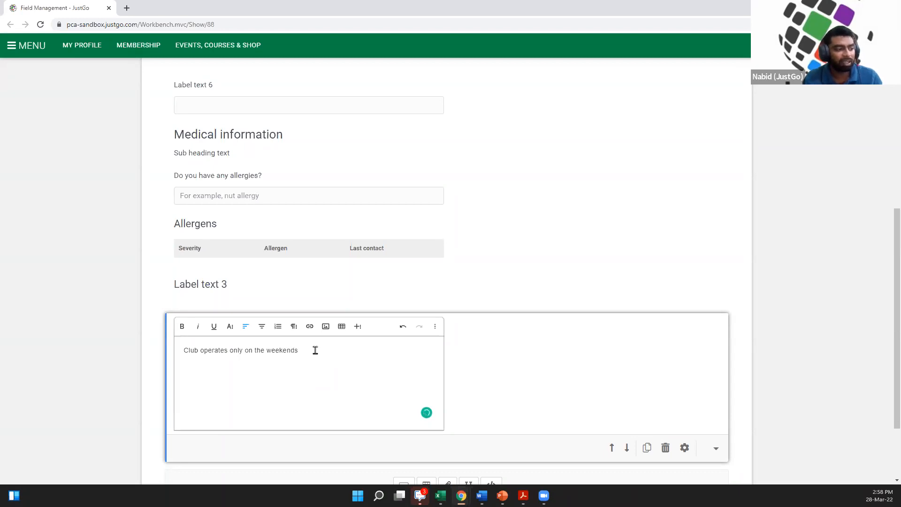
# Step: Try bold and italic formatting on the whole content block sentence
pyautogui.moveTo(313, 350); pyautogui.dragTo(150, 351)
pyautogui.click(182, 326)
pyautogui.click(183, 327)
pyautogui.click(197, 327)
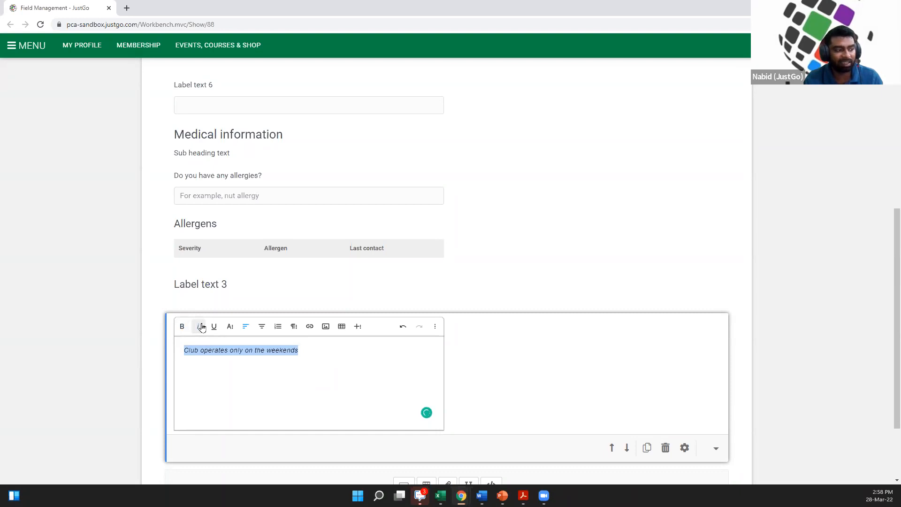
pyautogui.click(200, 327)
# Step: Change the text color of the whole content block sentence to red
pyautogui.click(230, 328)
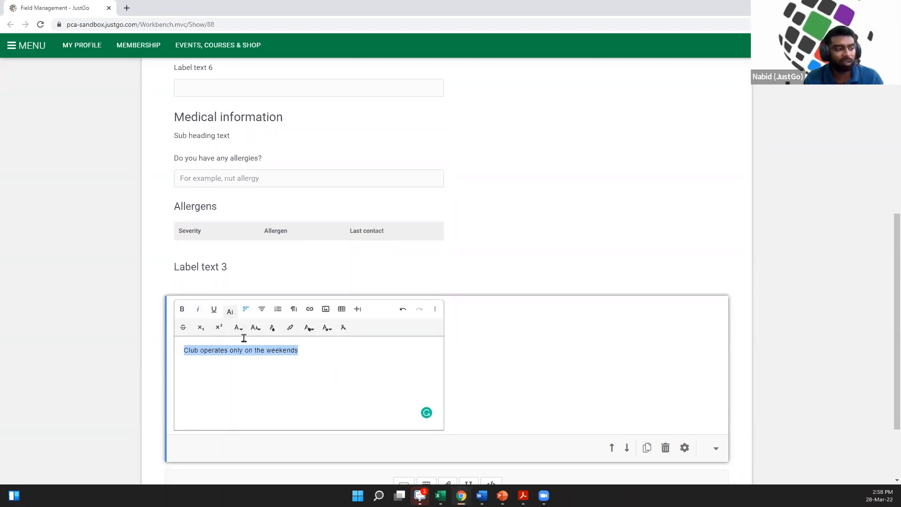
pyautogui.click(274, 328)
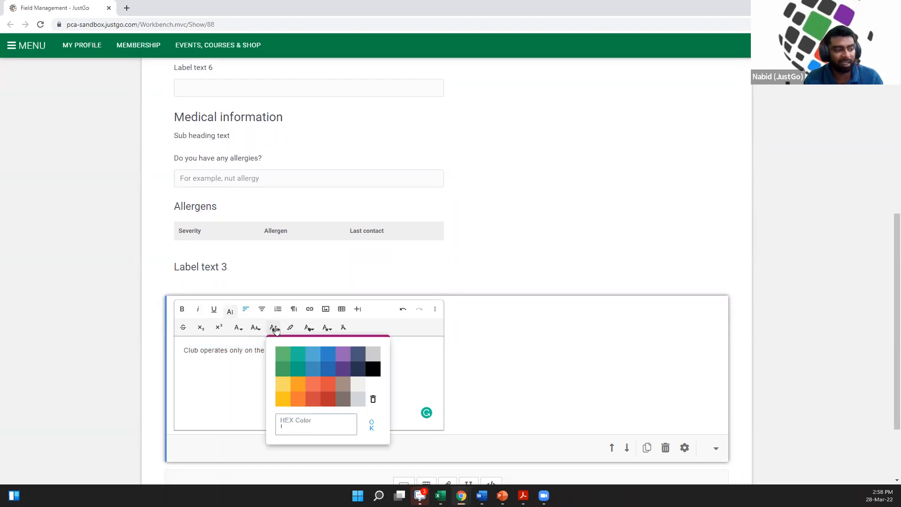
pyautogui.click(328, 400)
pyautogui.click(328, 357)
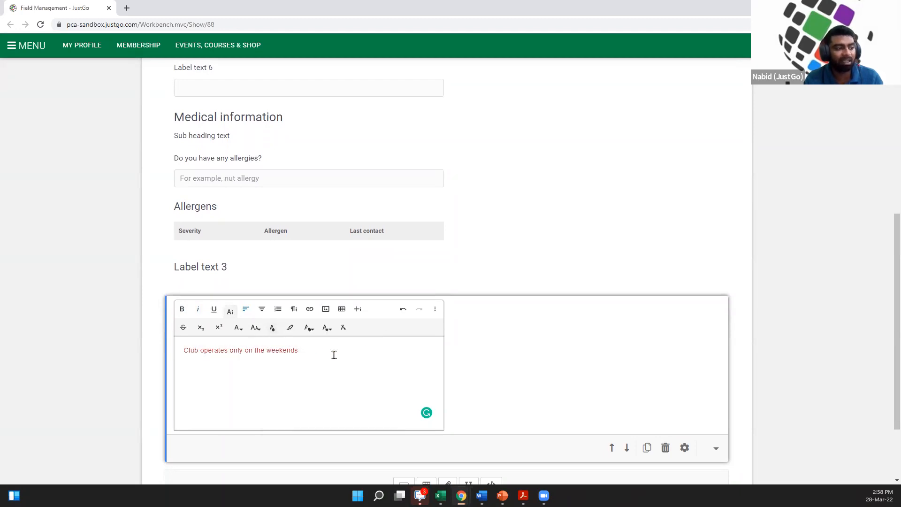
# Step: Examine the content editor's options for linking the word "weekends" and for inserting an image or a file
pyautogui.moveTo(303, 352); pyautogui.dragTo(262, 351)
pyautogui.click(310, 308)
pyautogui.click(371, 359)
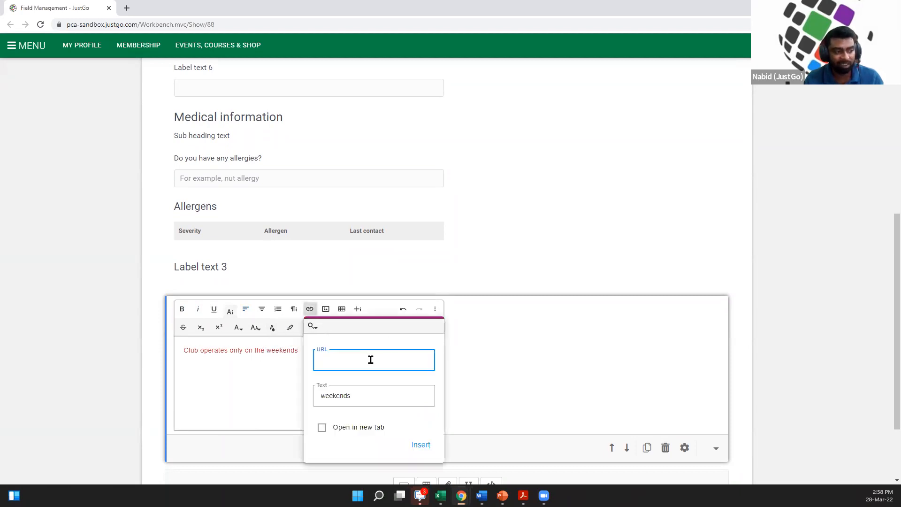
pyautogui.click(371, 359)
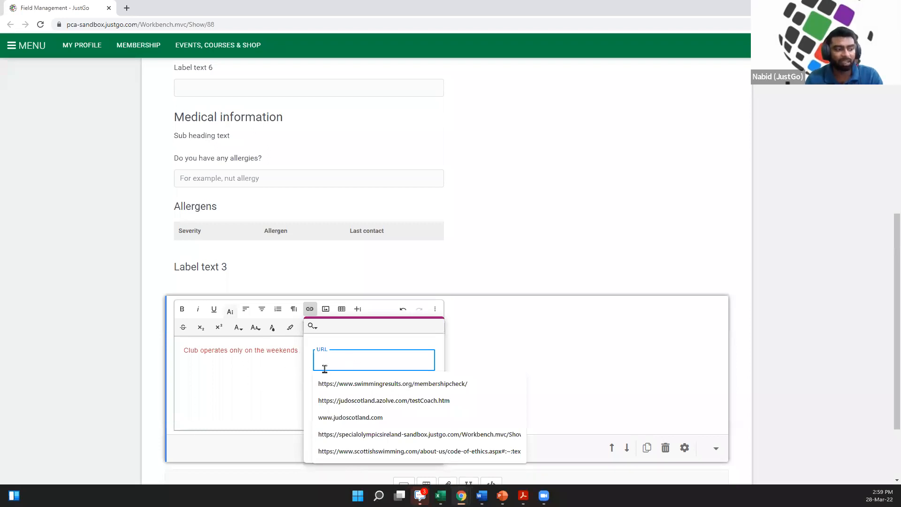
pyautogui.press('Escape')
pyautogui.click(309, 308)
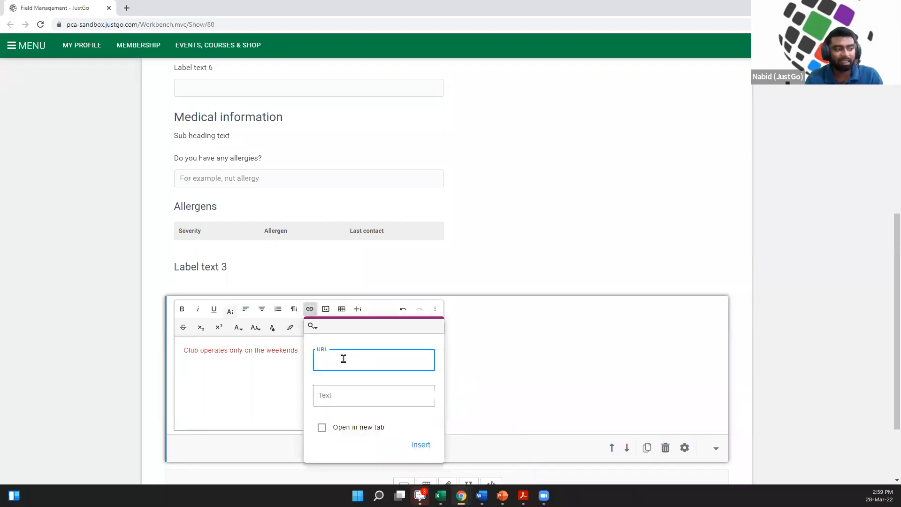
pyautogui.click(285, 406)
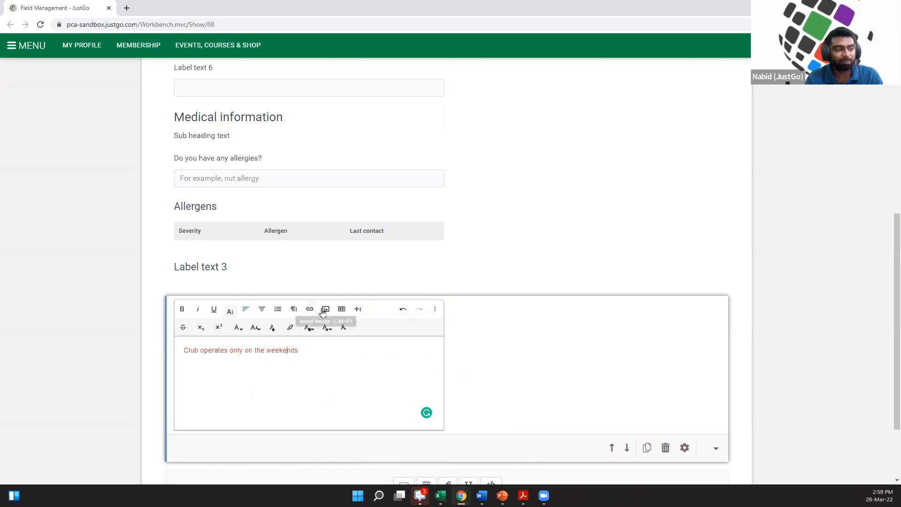
pyautogui.click(326, 310)
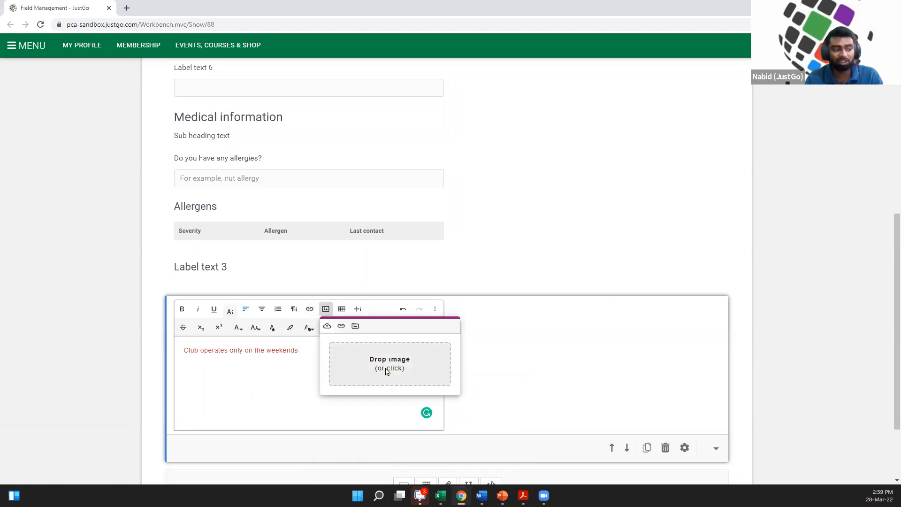
pyautogui.click(277, 353)
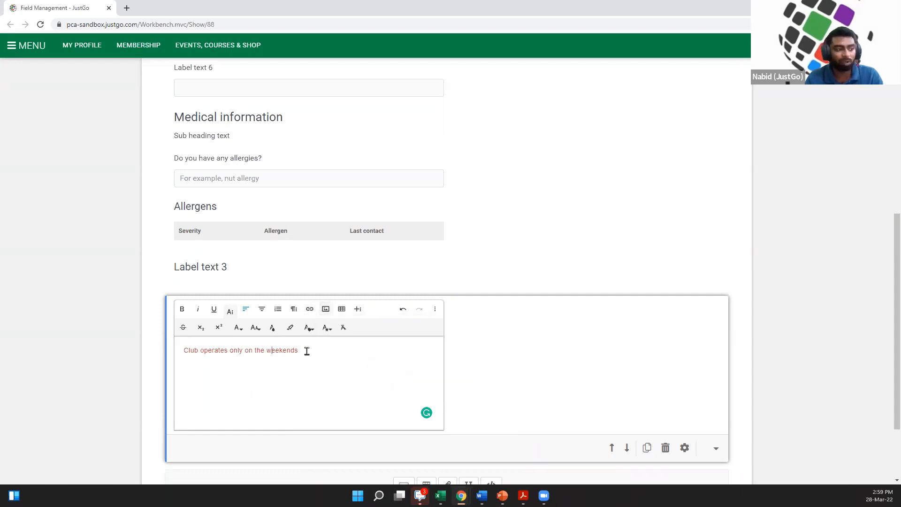
pyautogui.click(357, 310)
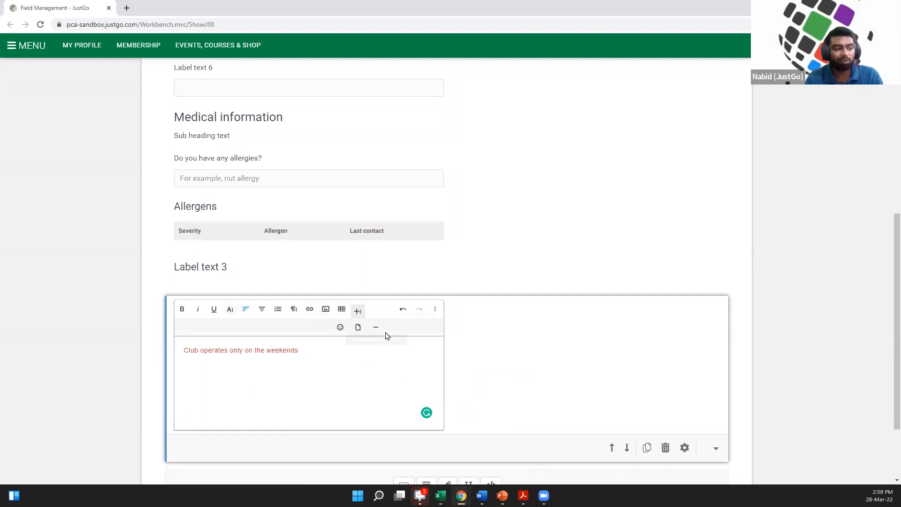
pyautogui.click(358, 327)
pyautogui.click(334, 351)
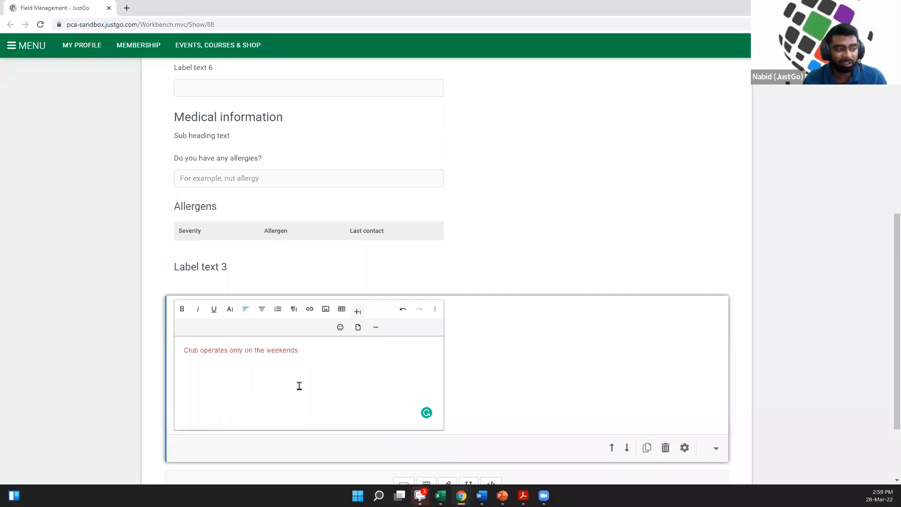
# Step: Add an attachment item below the content block and select the content block's sentence
pyautogui.scroll(-2, 438, 396)
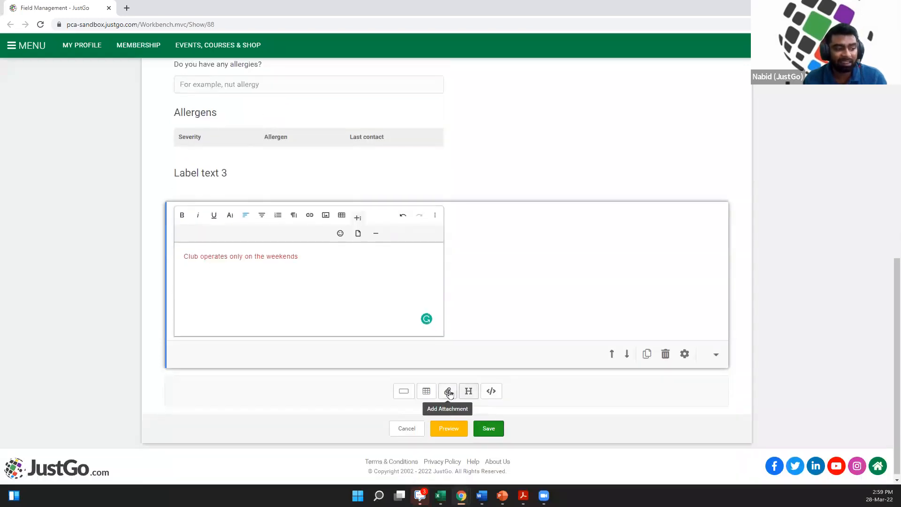
pyautogui.click(448, 392)
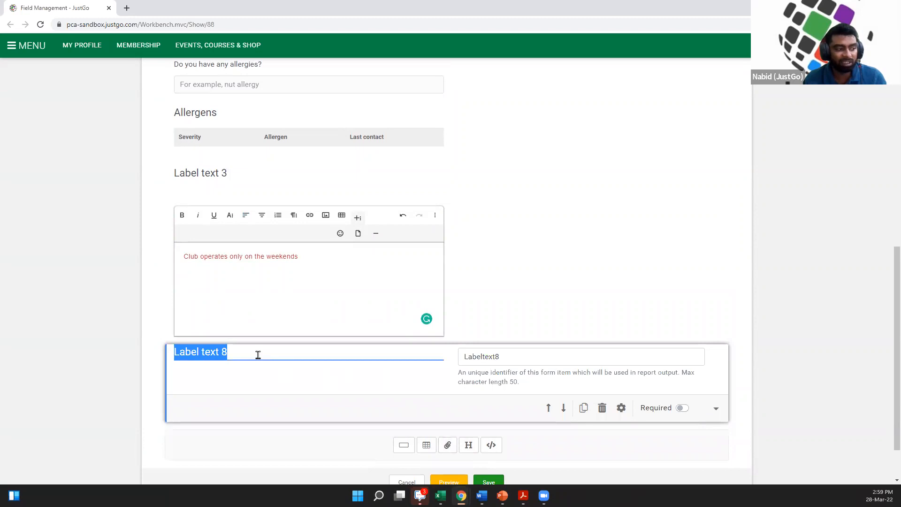
pyautogui.click(319, 256)
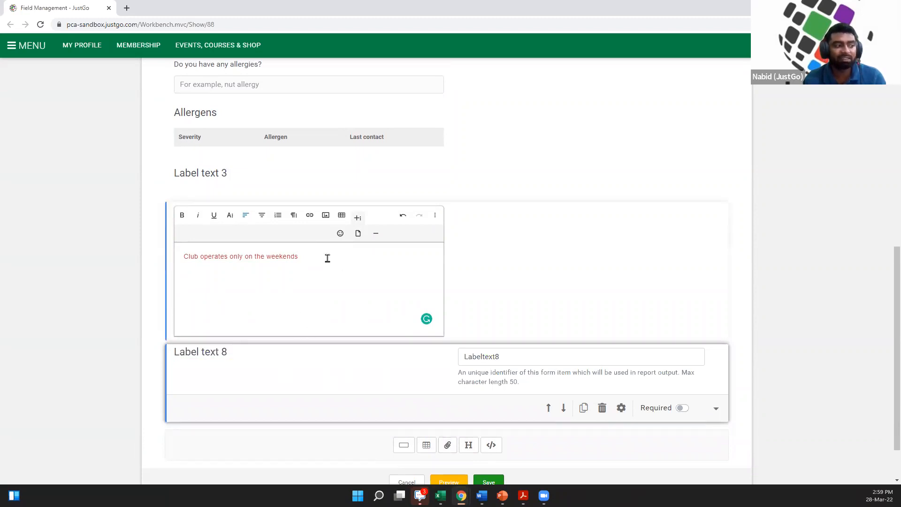
pyautogui.moveTo(327, 258); pyautogui.dragTo(170, 261)
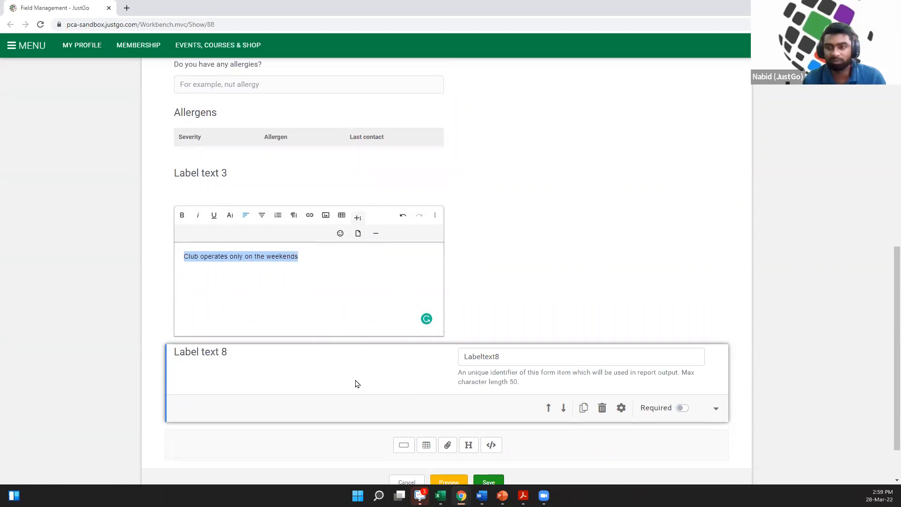
# Step: Discard the unsaved form and return to the member forms overview
pyautogui.scroll(1, 529, 383)
pyautogui.scroll(-2, 529, 382)
pyautogui.click(402, 425)
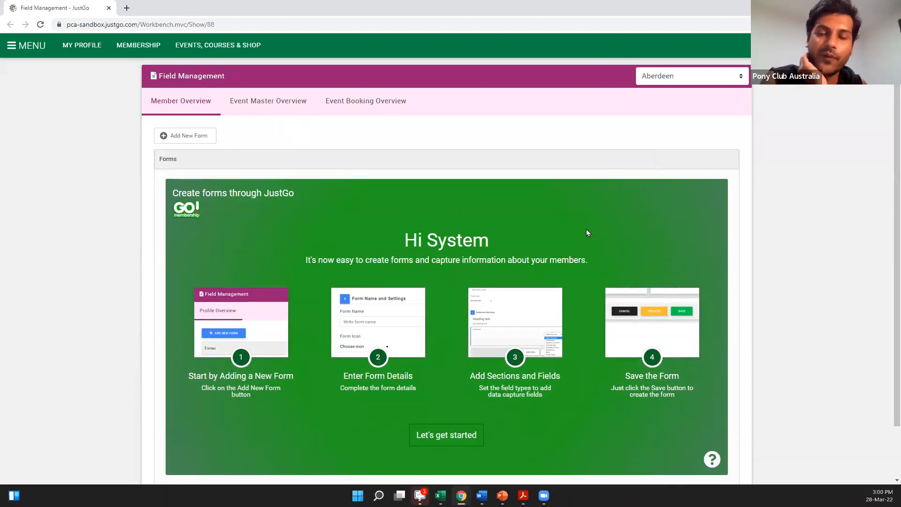
# Step: Start a new member form with one short answer field and view that field's settings
pyautogui.click(184, 135)
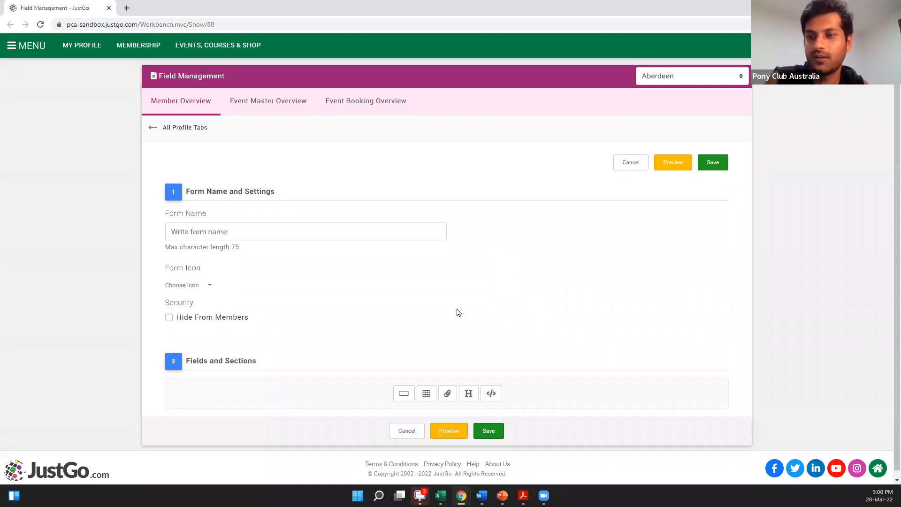
pyautogui.click(404, 393)
pyautogui.scroll(-3, 679, 338)
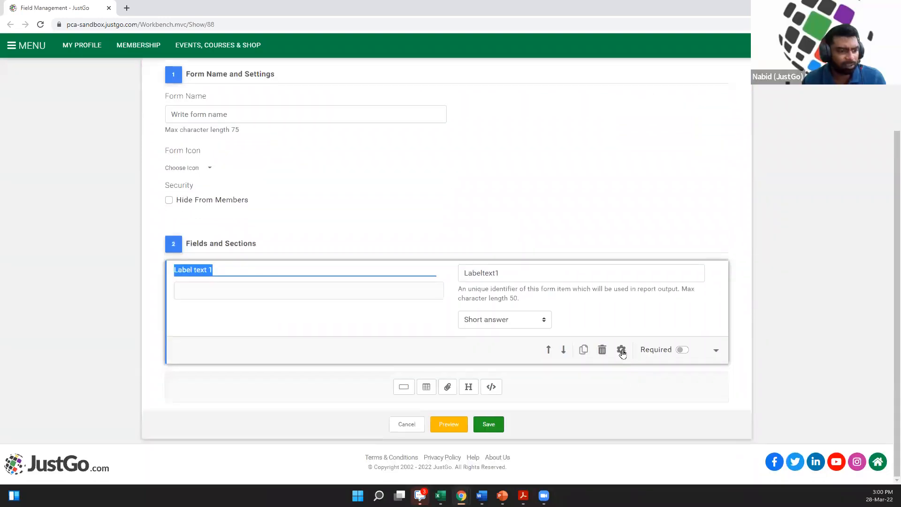
pyautogui.click(621, 350)
pyautogui.click(558, 47)
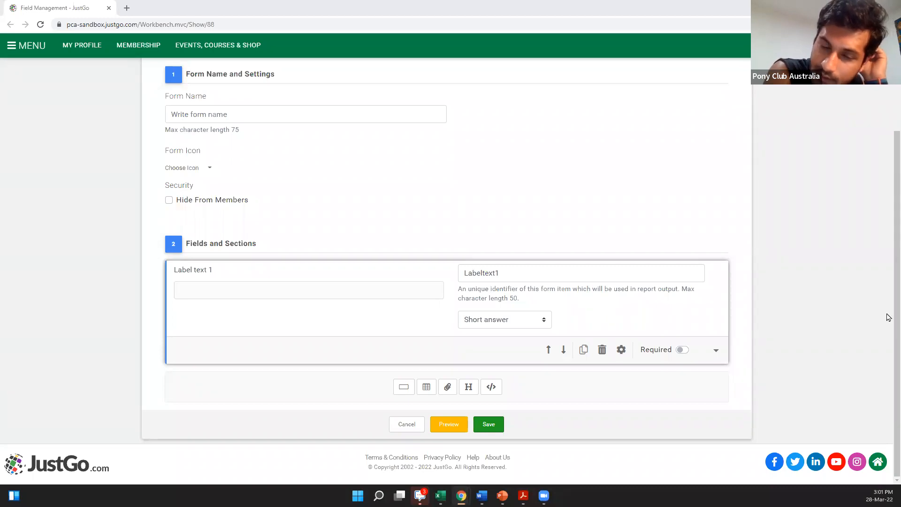
# Step: Set the field's type to Yes/No - Non Boolean and label it "Y"
pyautogui.click(525, 318)
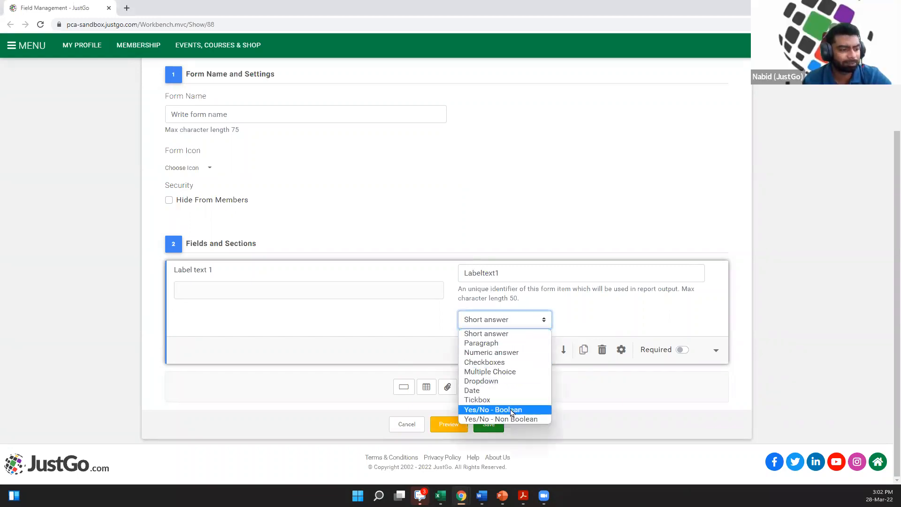
pyautogui.click(531, 419)
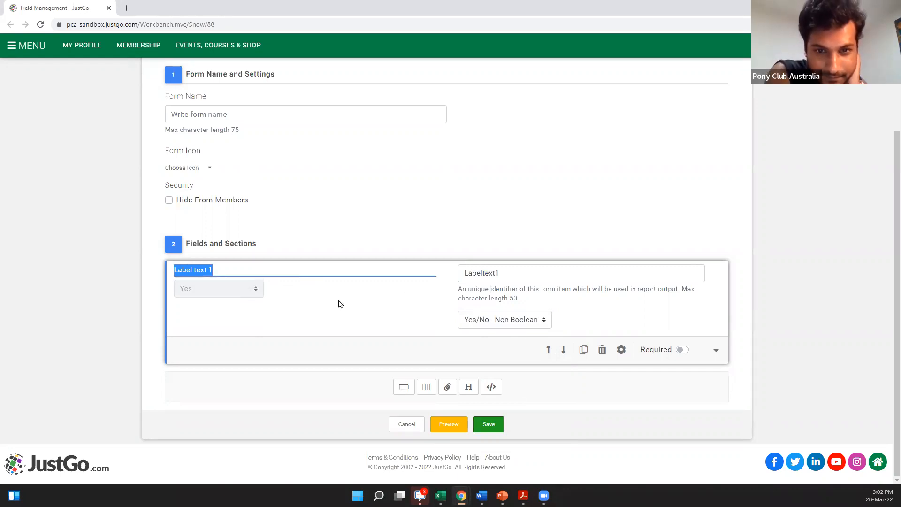
pyautogui.press('BackSpace')
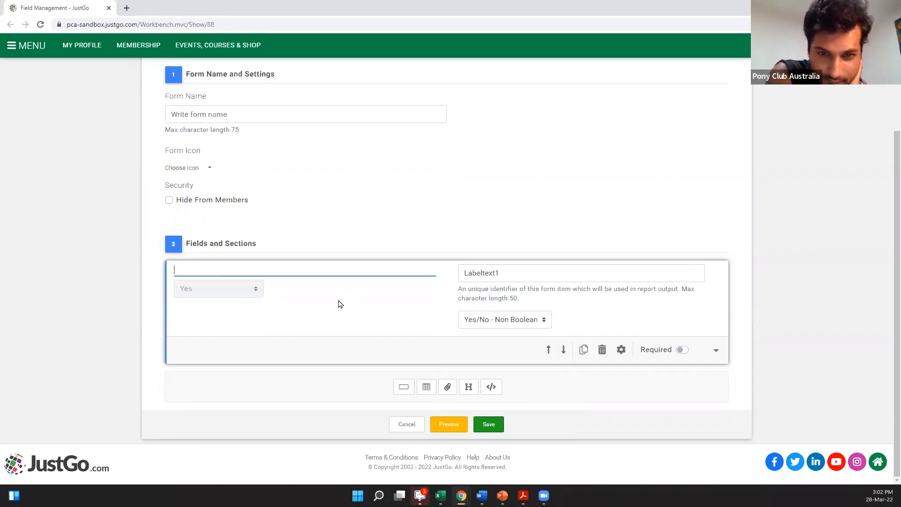
pyautogui.write('Y')
# Step: Preview the form to check the "Y" field's dropdown, and discard the unsaved form
pyautogui.click(463, 424)
pyautogui.click(629, 94)
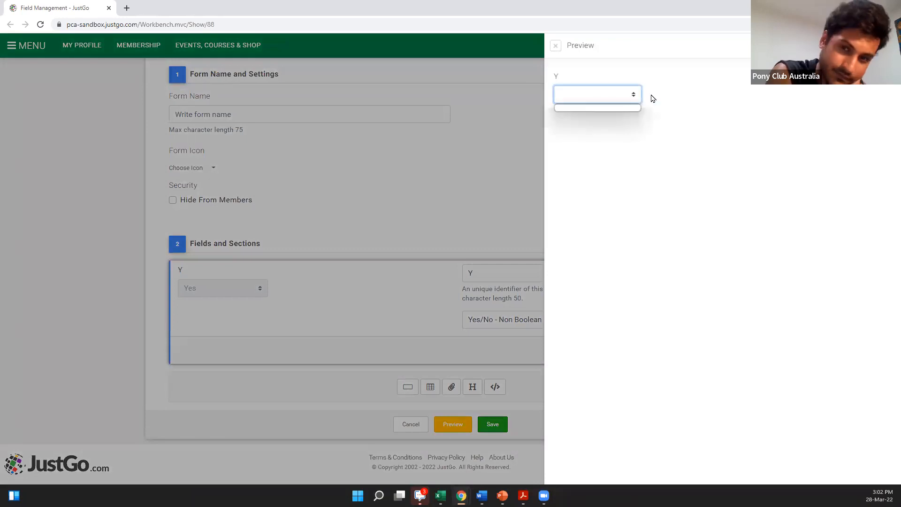
pyautogui.click(639, 94)
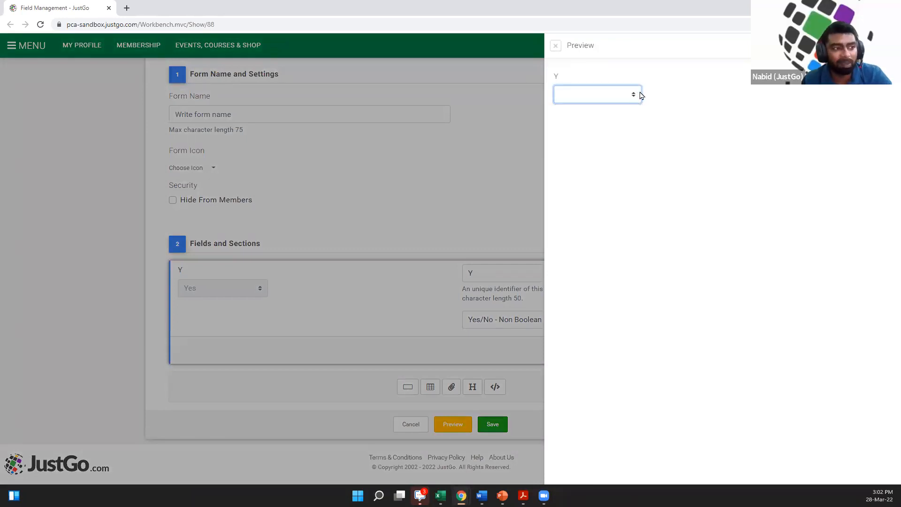
pyautogui.click(556, 45)
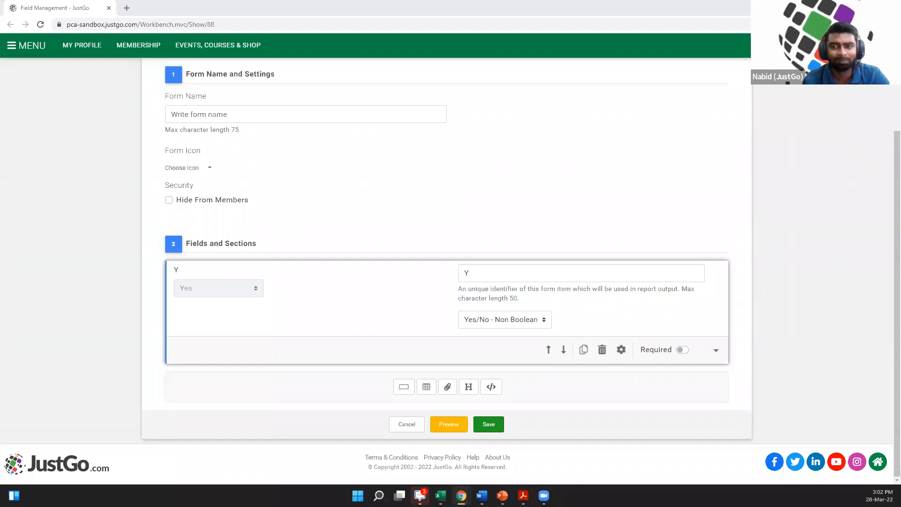
pyautogui.click(406, 424)
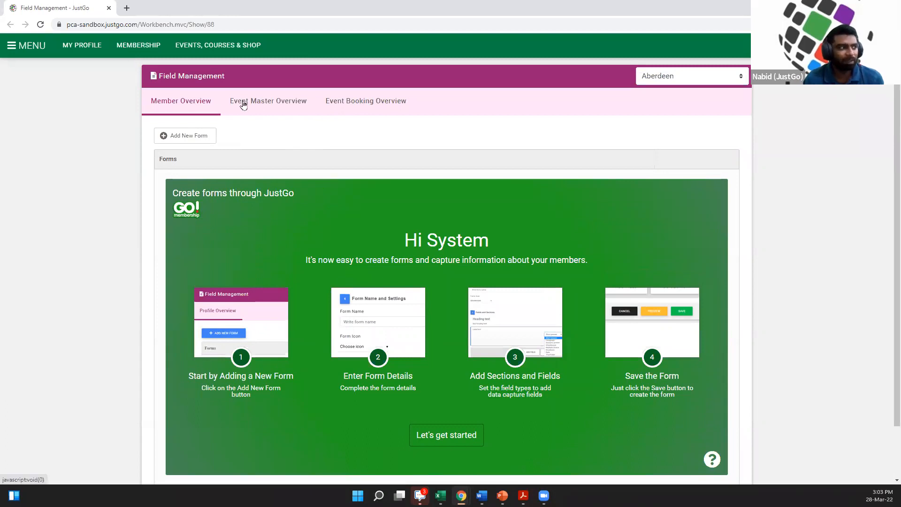
# Step: Look through the form areas for Event Master Overview and Member Overview, finishing on Event Booking Overview
pyautogui.click(310, 101)
pyautogui.click(346, 99)
pyautogui.click(182, 104)
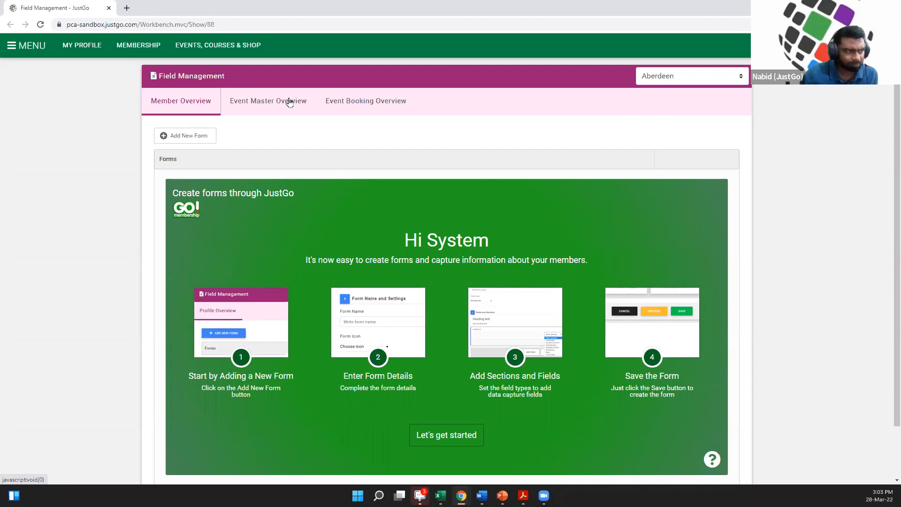
pyautogui.click(375, 107)
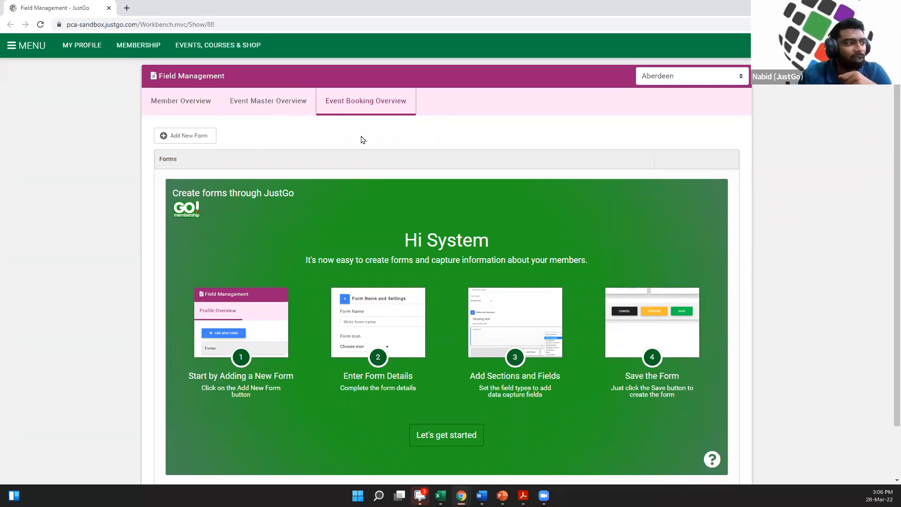
# Step: Open a blank new form under Event Master Overview, and view the Club Overview form area for JustGo 2
pyautogui.click(289, 105)
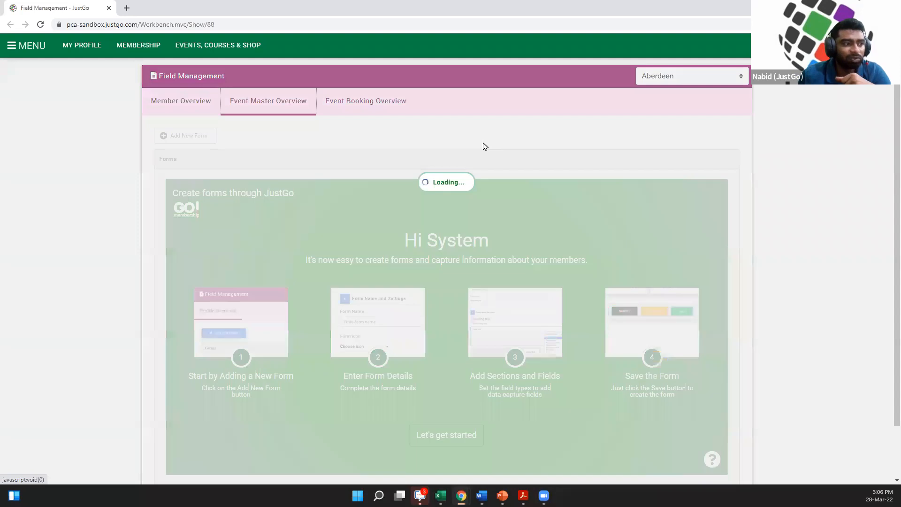
pyautogui.scroll(-1, 474, 174)
pyautogui.scroll(-1, 474, 174)
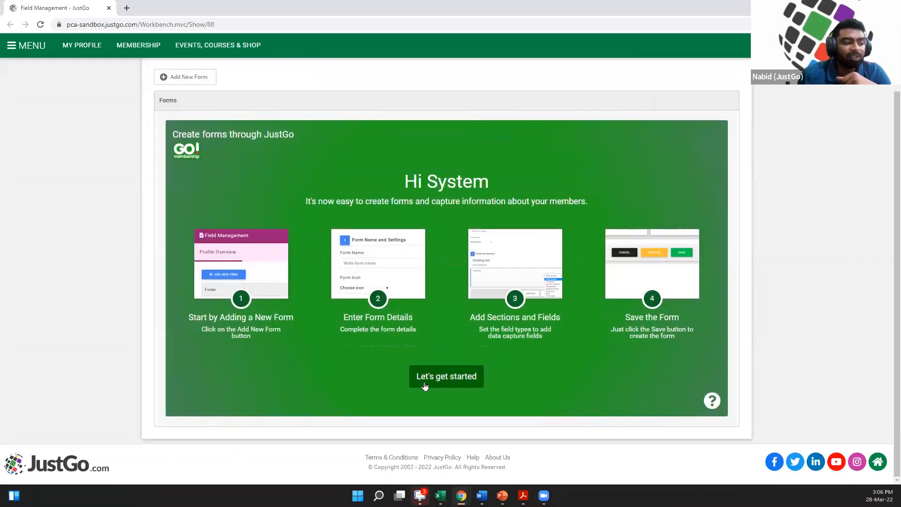
pyautogui.click(425, 382)
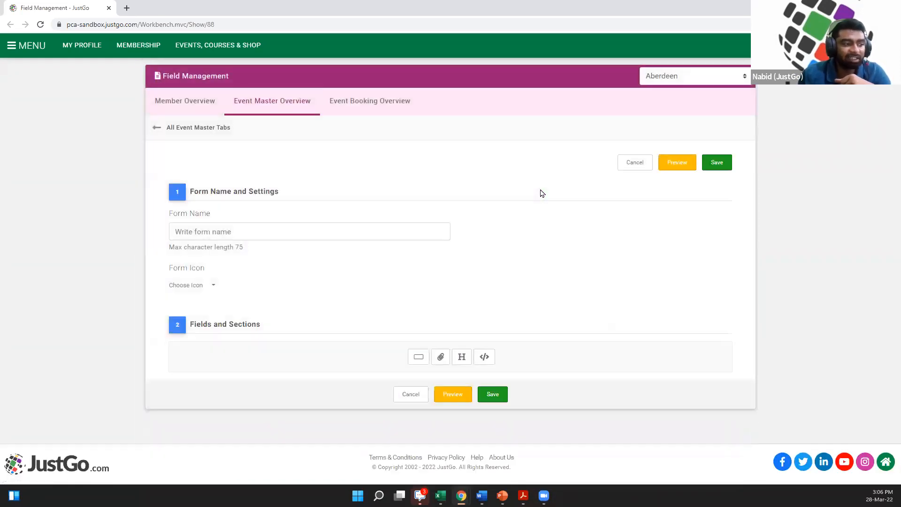
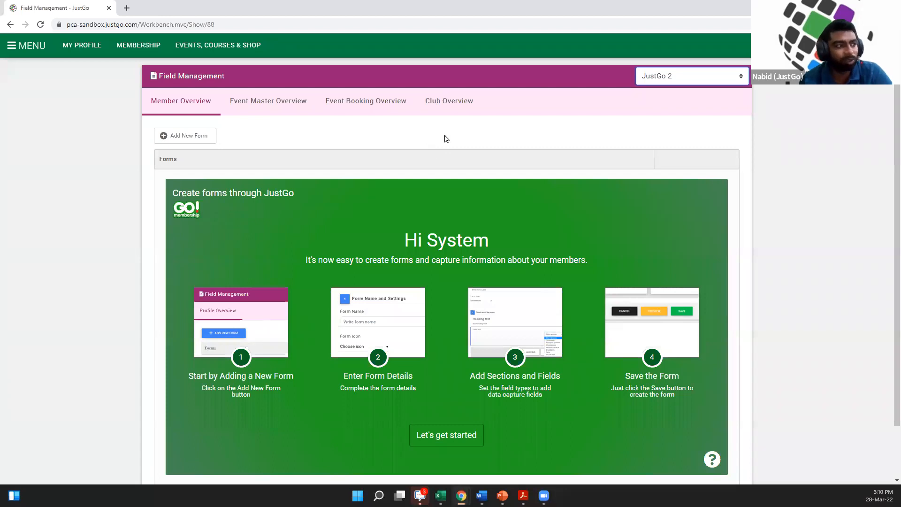
pyautogui.click(462, 109)
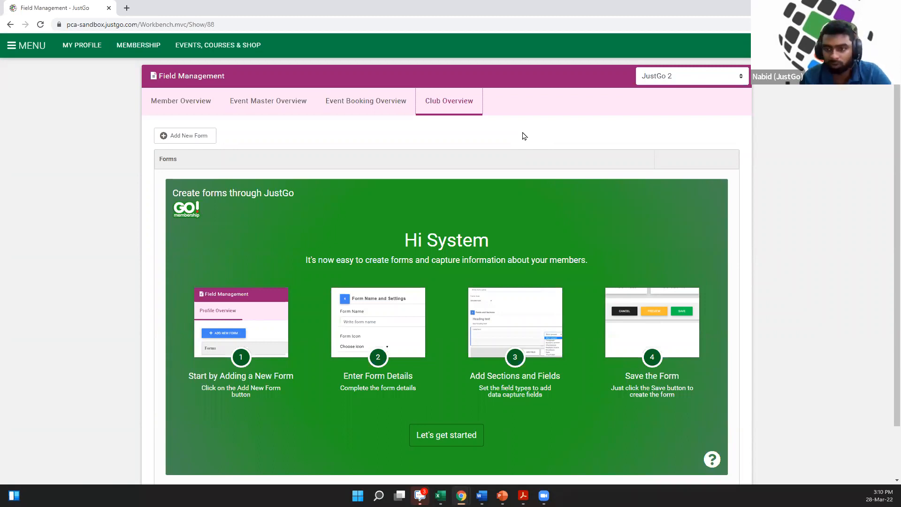
# Step: Start a new member form with a Yes/No - Non Boolean field labelled "Do you have an allergy?"
pyautogui.click(191, 104)
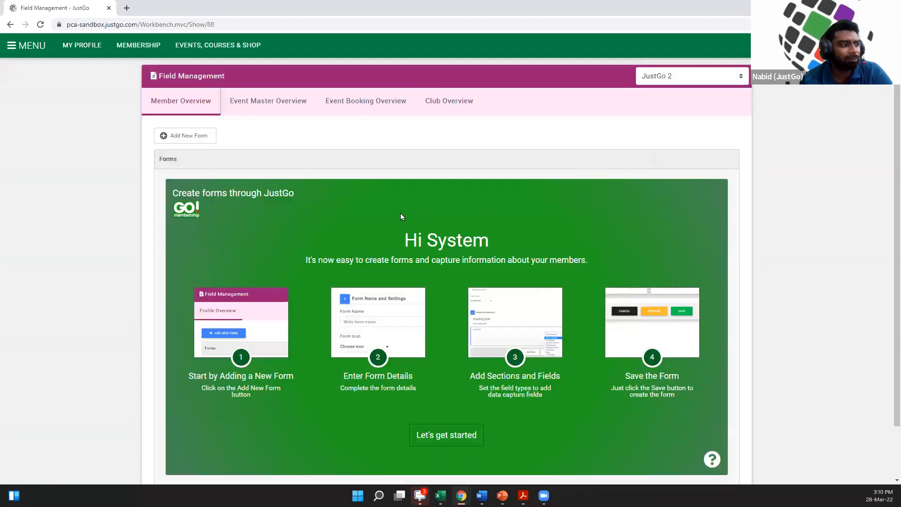
pyautogui.click(202, 135)
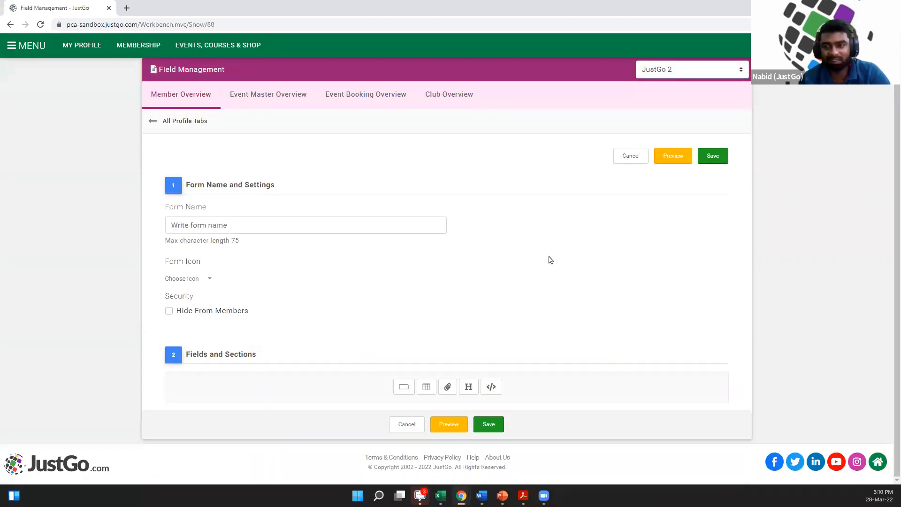
pyautogui.click(405, 387)
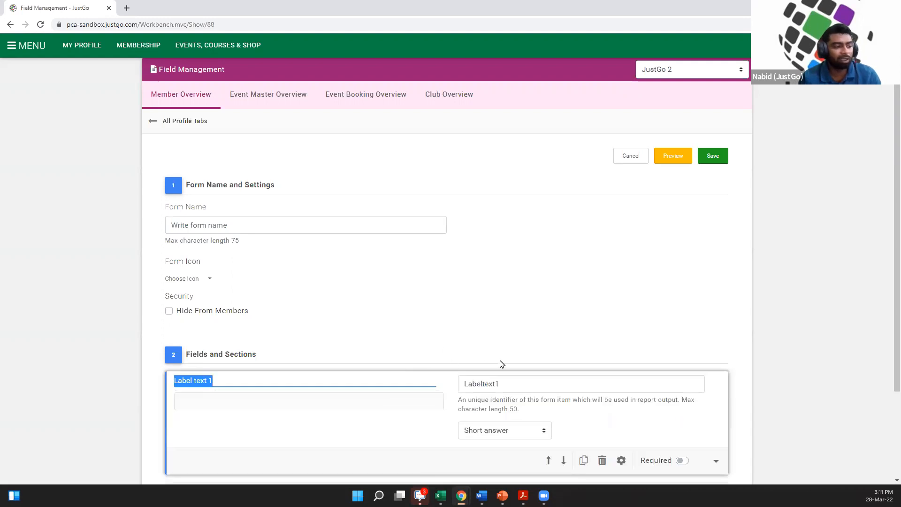
pyautogui.click(516, 430)
pyautogui.click(516, 417)
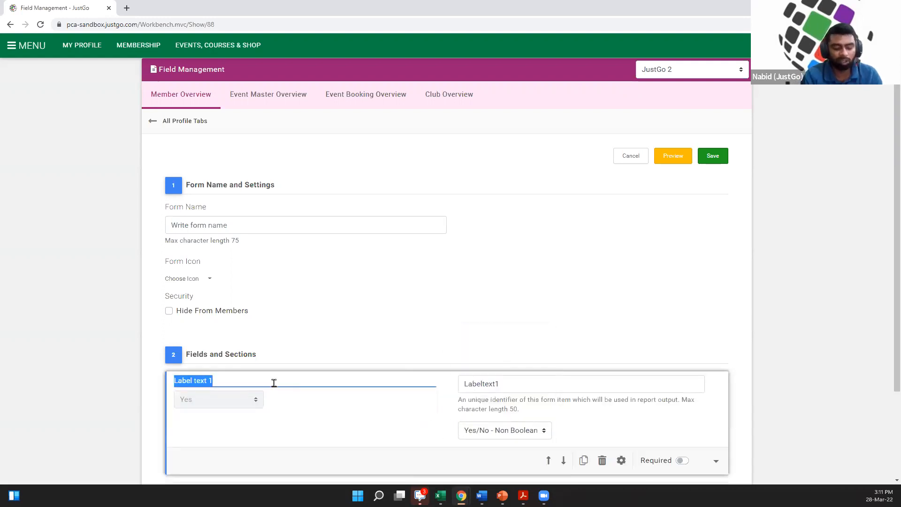
pyautogui.write('Do you')
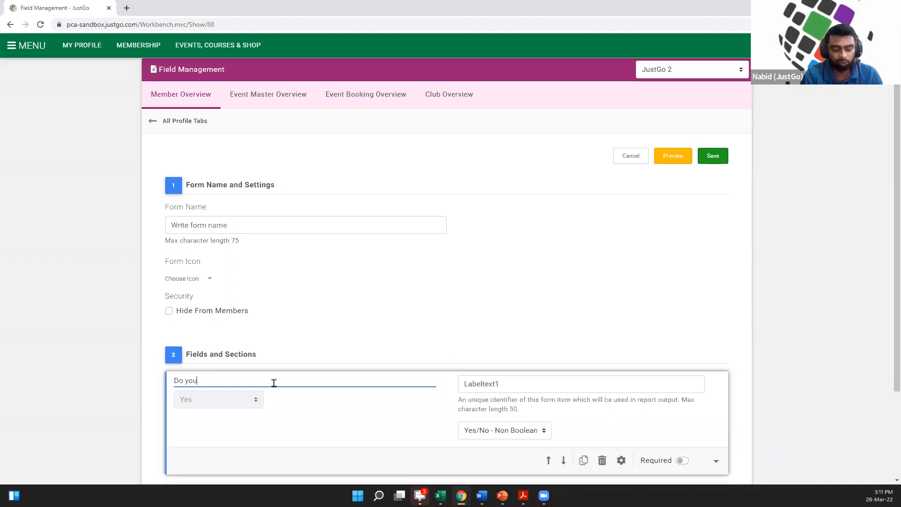
pyautogui.write(' have an al')
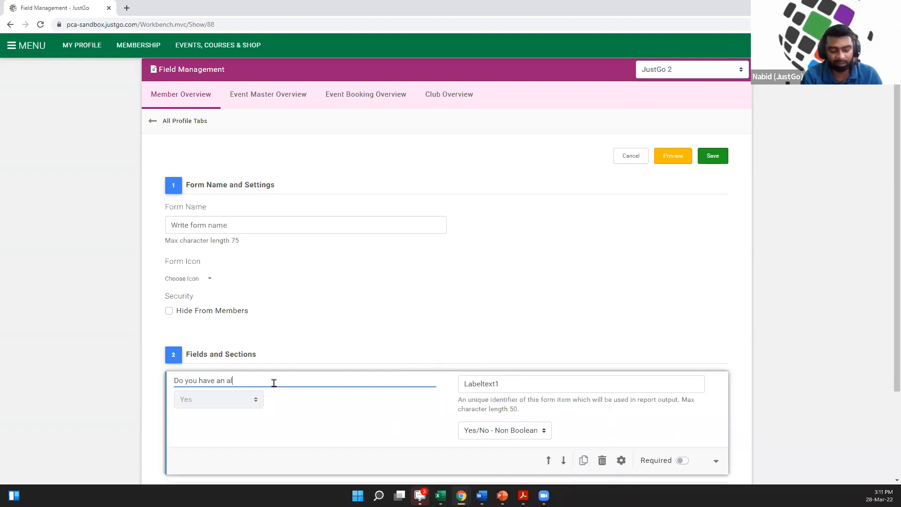
pyautogui.write('lergy?')
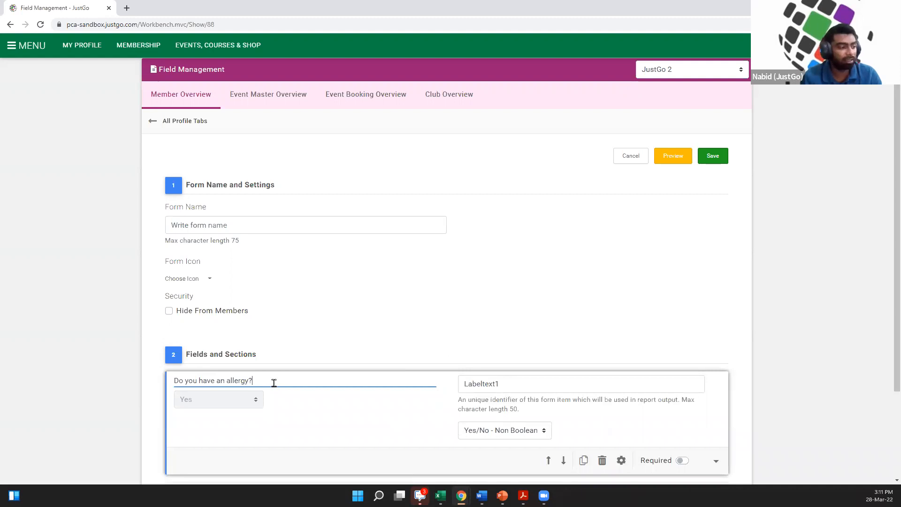
# Step: Add a short answer field labelled "If yes, please specify" below the allergy question
pyautogui.scroll(-3, 492, 317)
pyautogui.click(403, 387)
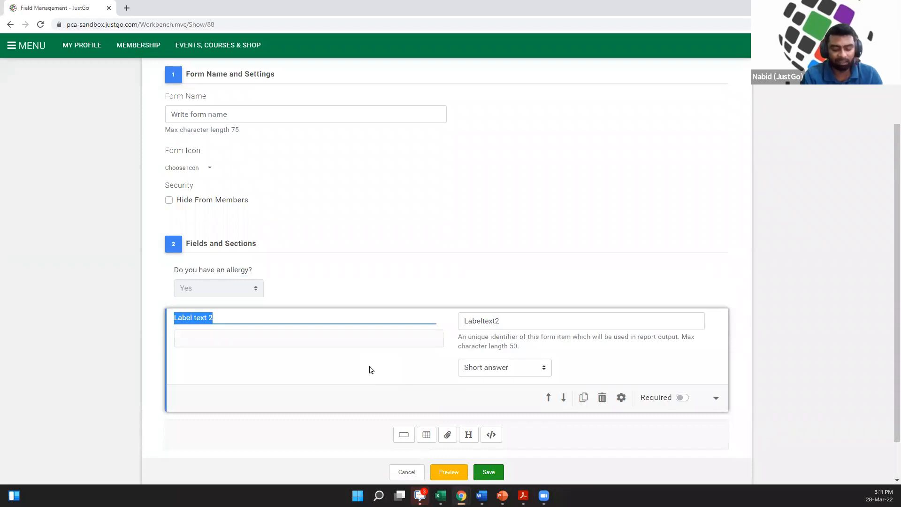
pyautogui.write('If y')
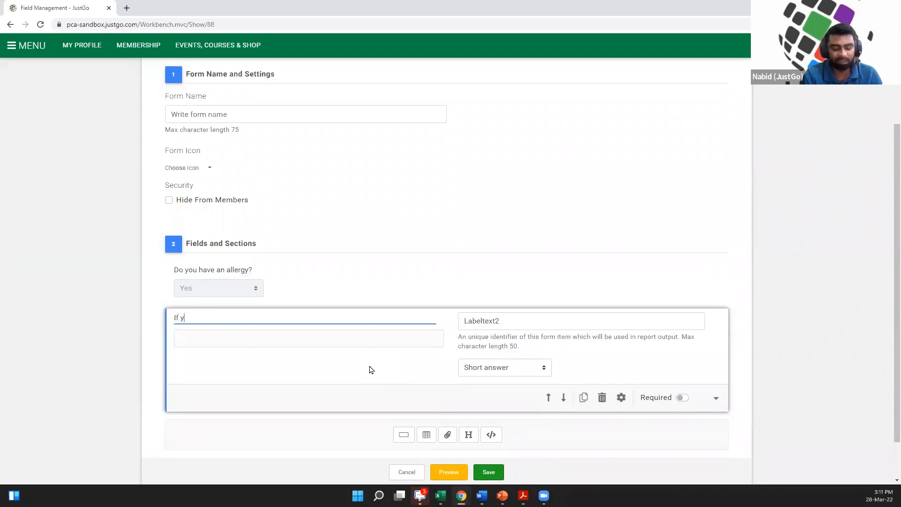
pyautogui.write('es, please ')
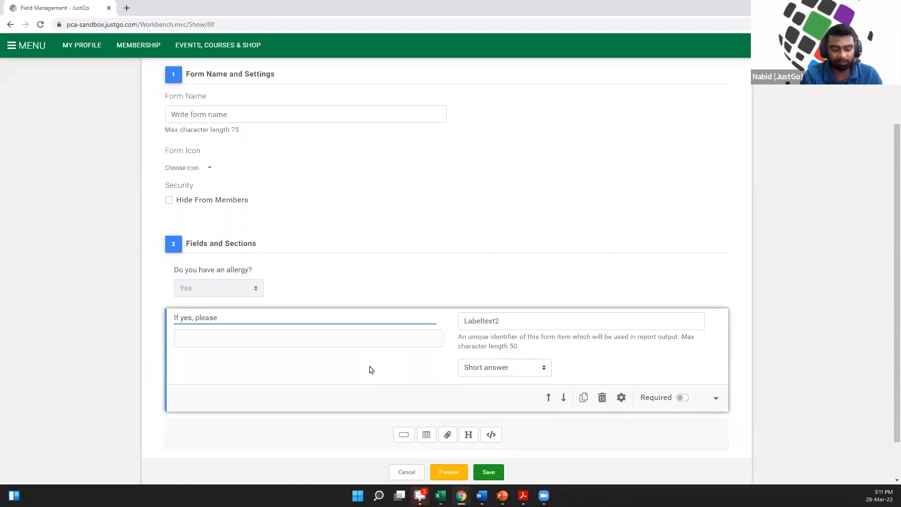
pyautogui.write('specify')
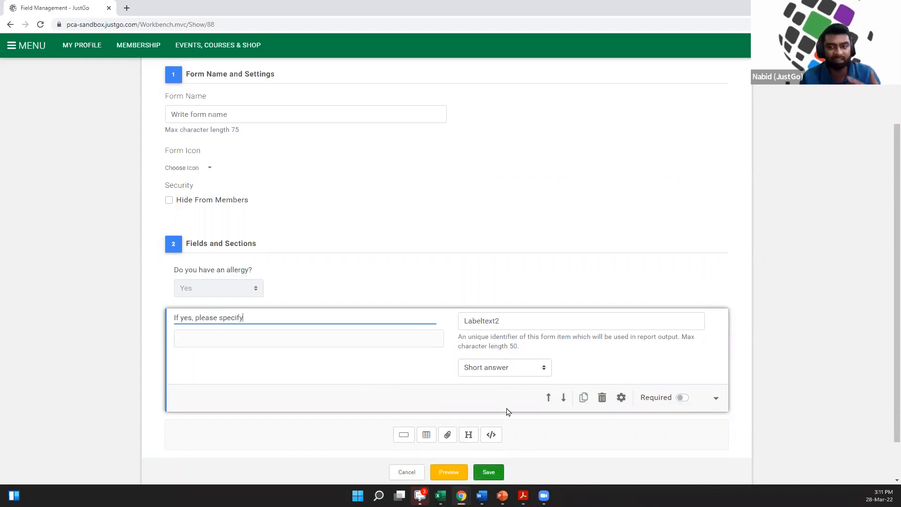
# Step: Name the member form "Allergy" and save it
pyautogui.click(494, 470)
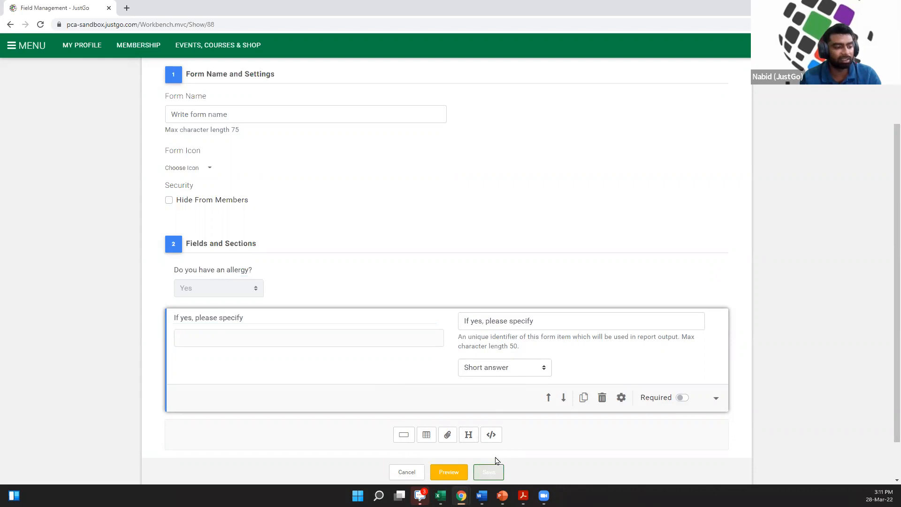
pyautogui.click(461, 293)
pyautogui.scroll(2, 274, 252)
pyautogui.click(210, 208)
pyautogui.write('Alleg')
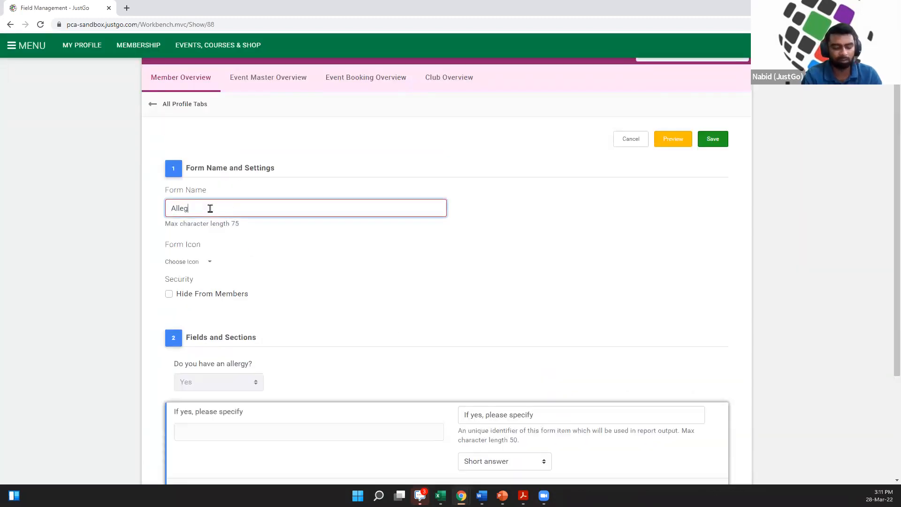
pyautogui.press('BackSpace')
pyautogui.write('rgy')
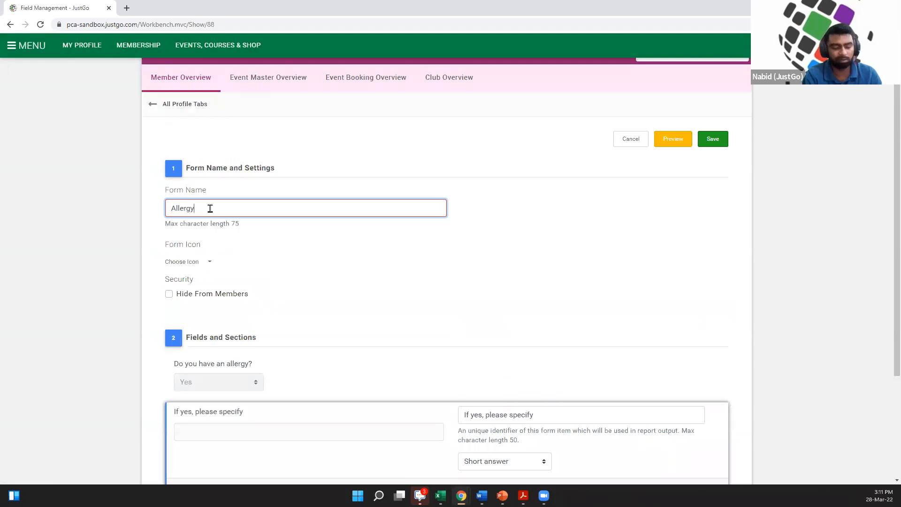
pyautogui.click(723, 142)
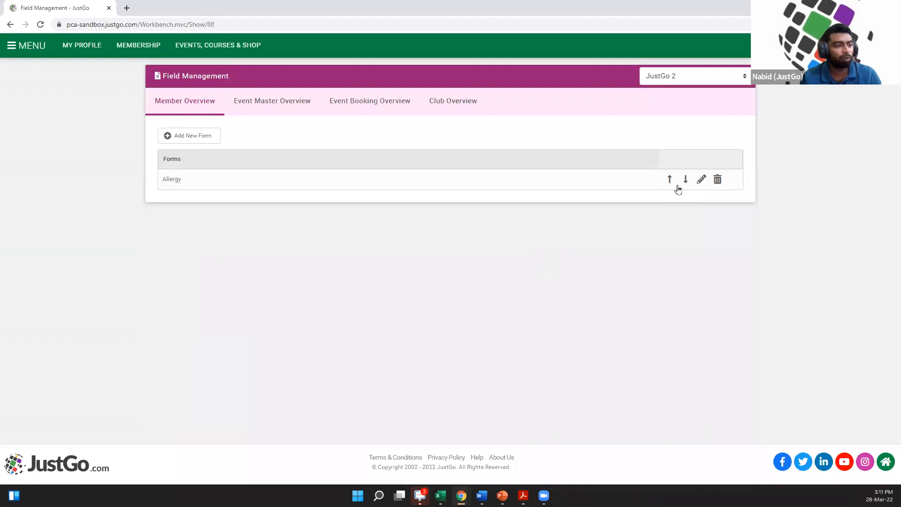
# Step: Reopen the Allergy form for editing and open the settings of the "If yes, please specify" field
pyautogui.click(699, 179)
pyautogui.scroll(-2, 576, 272)
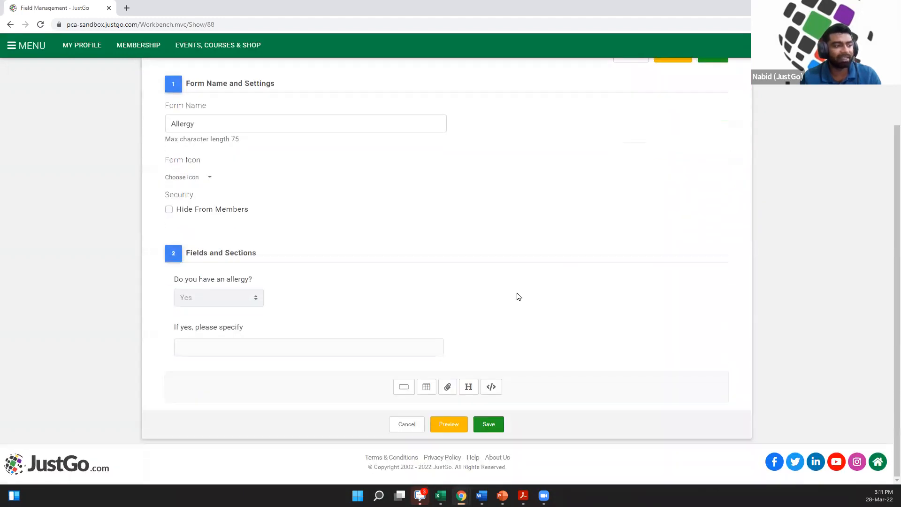
pyautogui.click(558, 344)
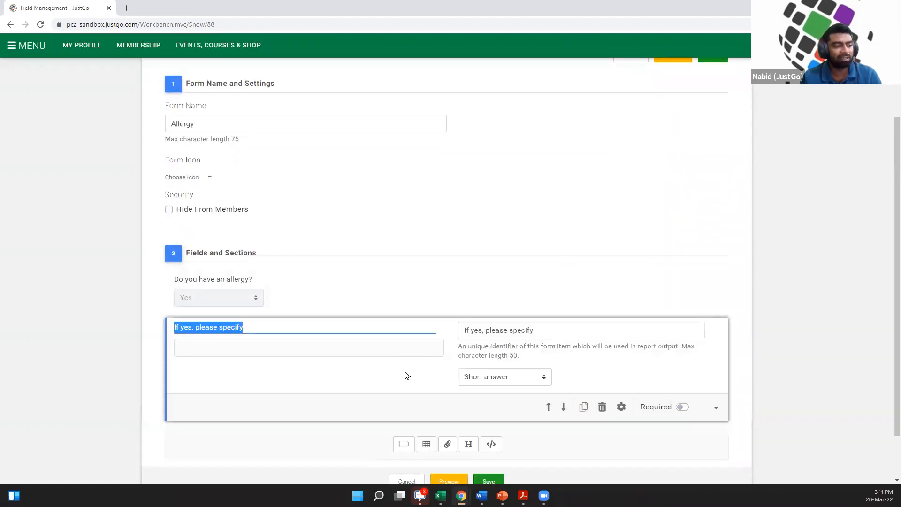
pyautogui.click(622, 407)
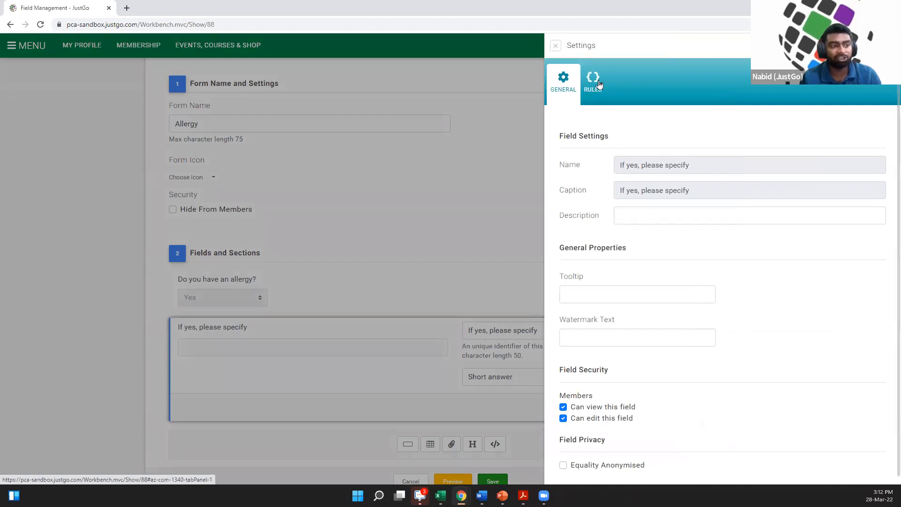
# Step: Add a rule making the field visible if "Do you have an allergy?" is Equal to "Yes", and close the settings
pyautogui.click(593, 84)
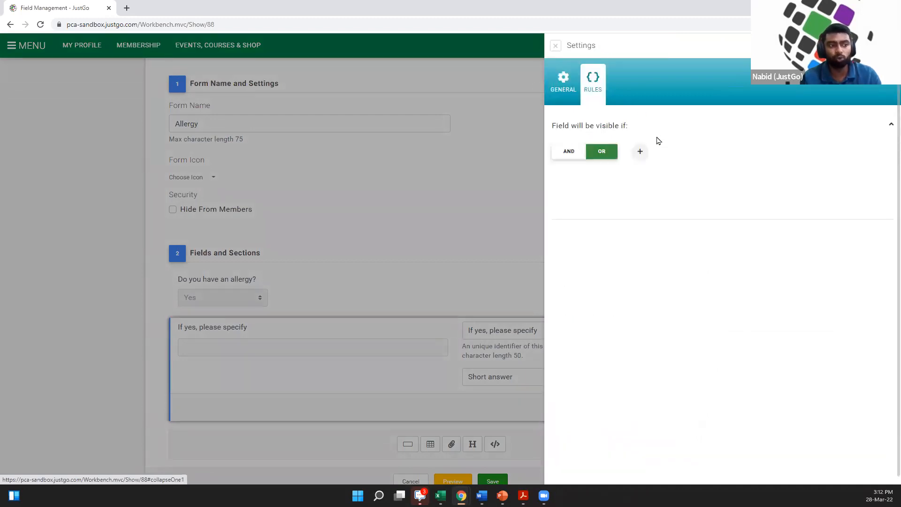
pyautogui.click(639, 153)
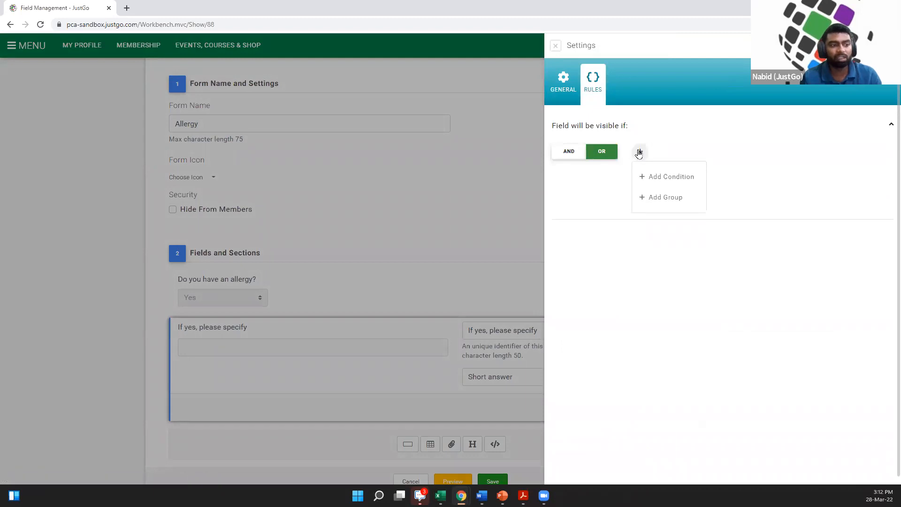
pyautogui.click(671, 182)
pyautogui.click(618, 180)
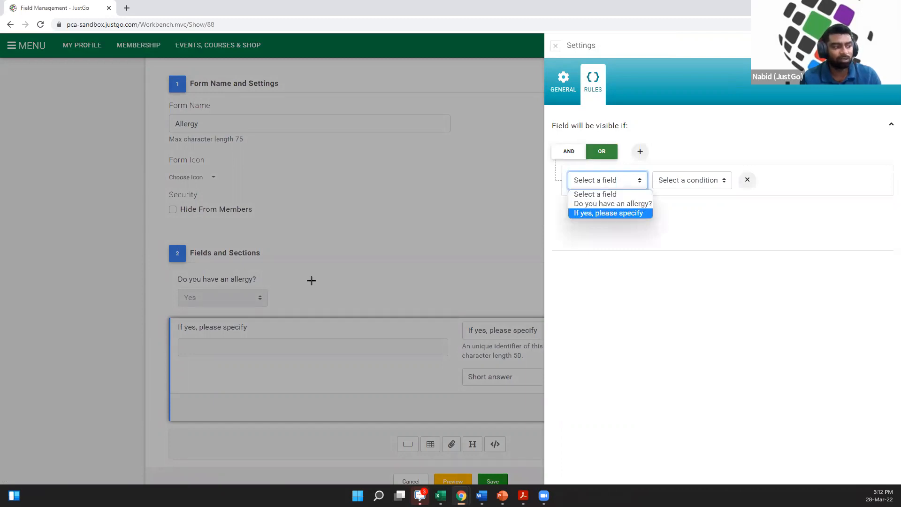
pyautogui.click(615, 204)
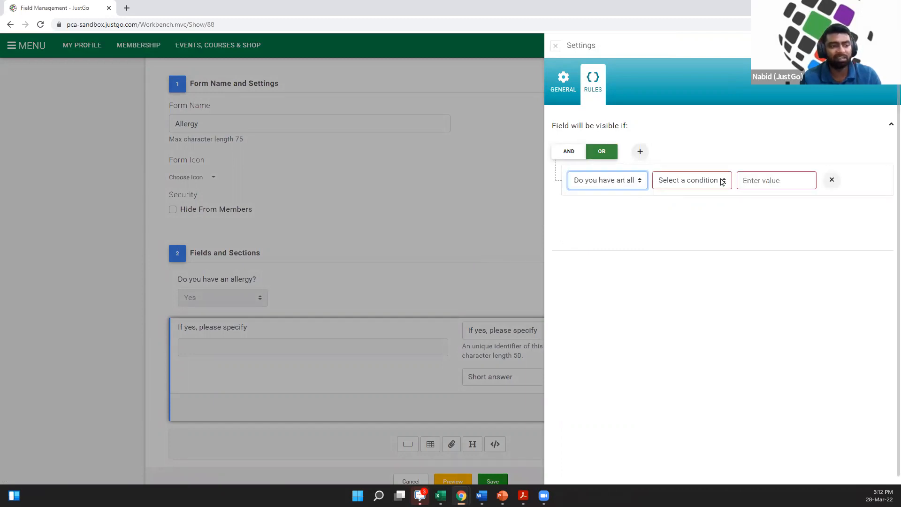
pyautogui.click(721, 182)
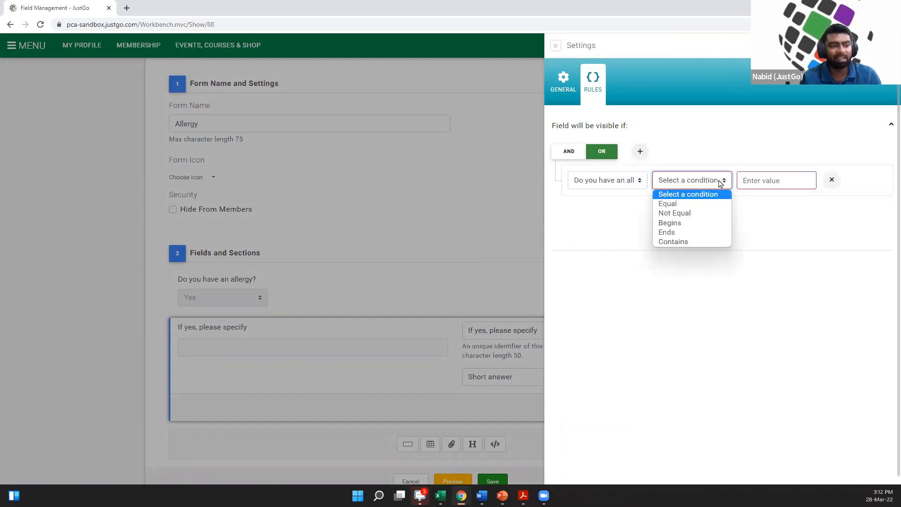
pyautogui.click(696, 204)
pyautogui.click(779, 182)
pyautogui.write('Yes')
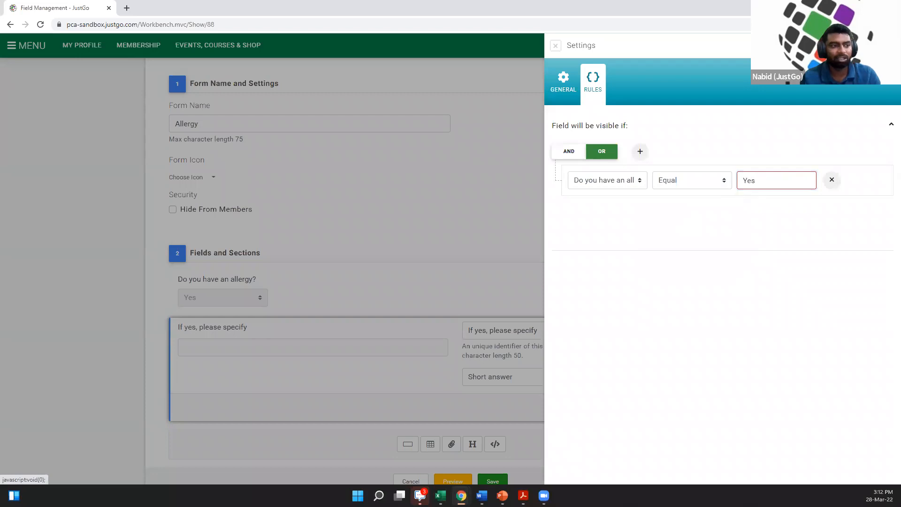
pyautogui.click(555, 46)
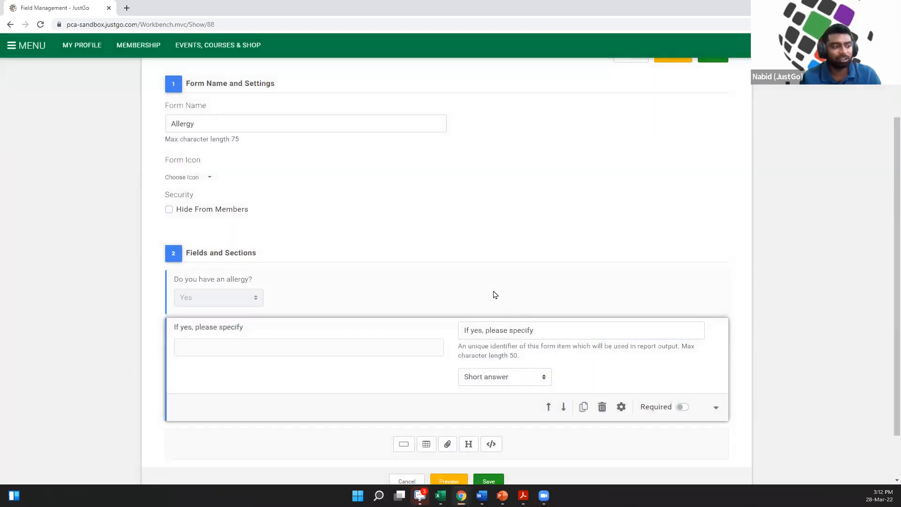
# Step: Reselect the "If yes, please specify" field in the Allergy form
pyautogui.click(495, 295)
pyautogui.click(413, 388)
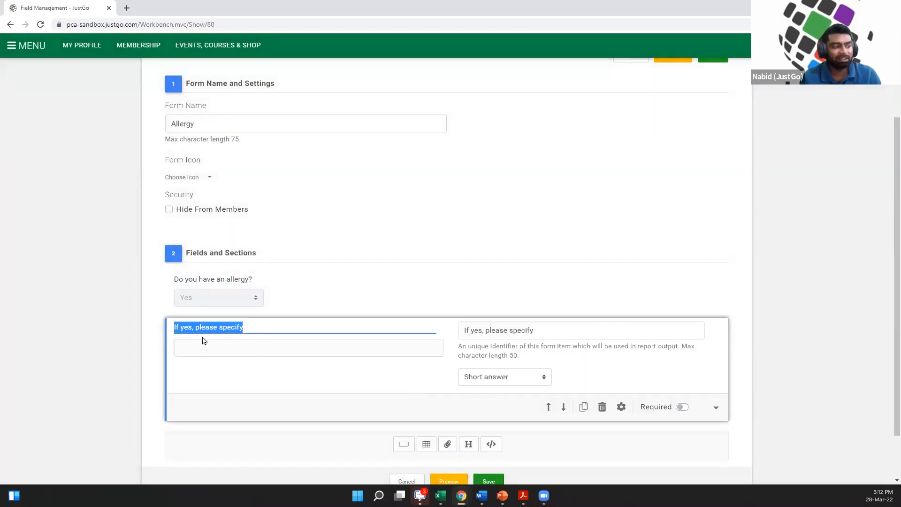
pyautogui.click(243, 327)
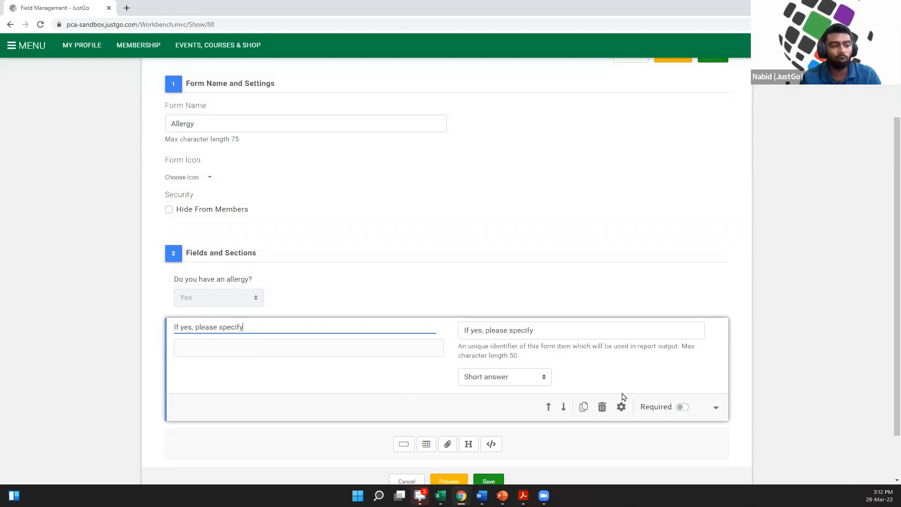